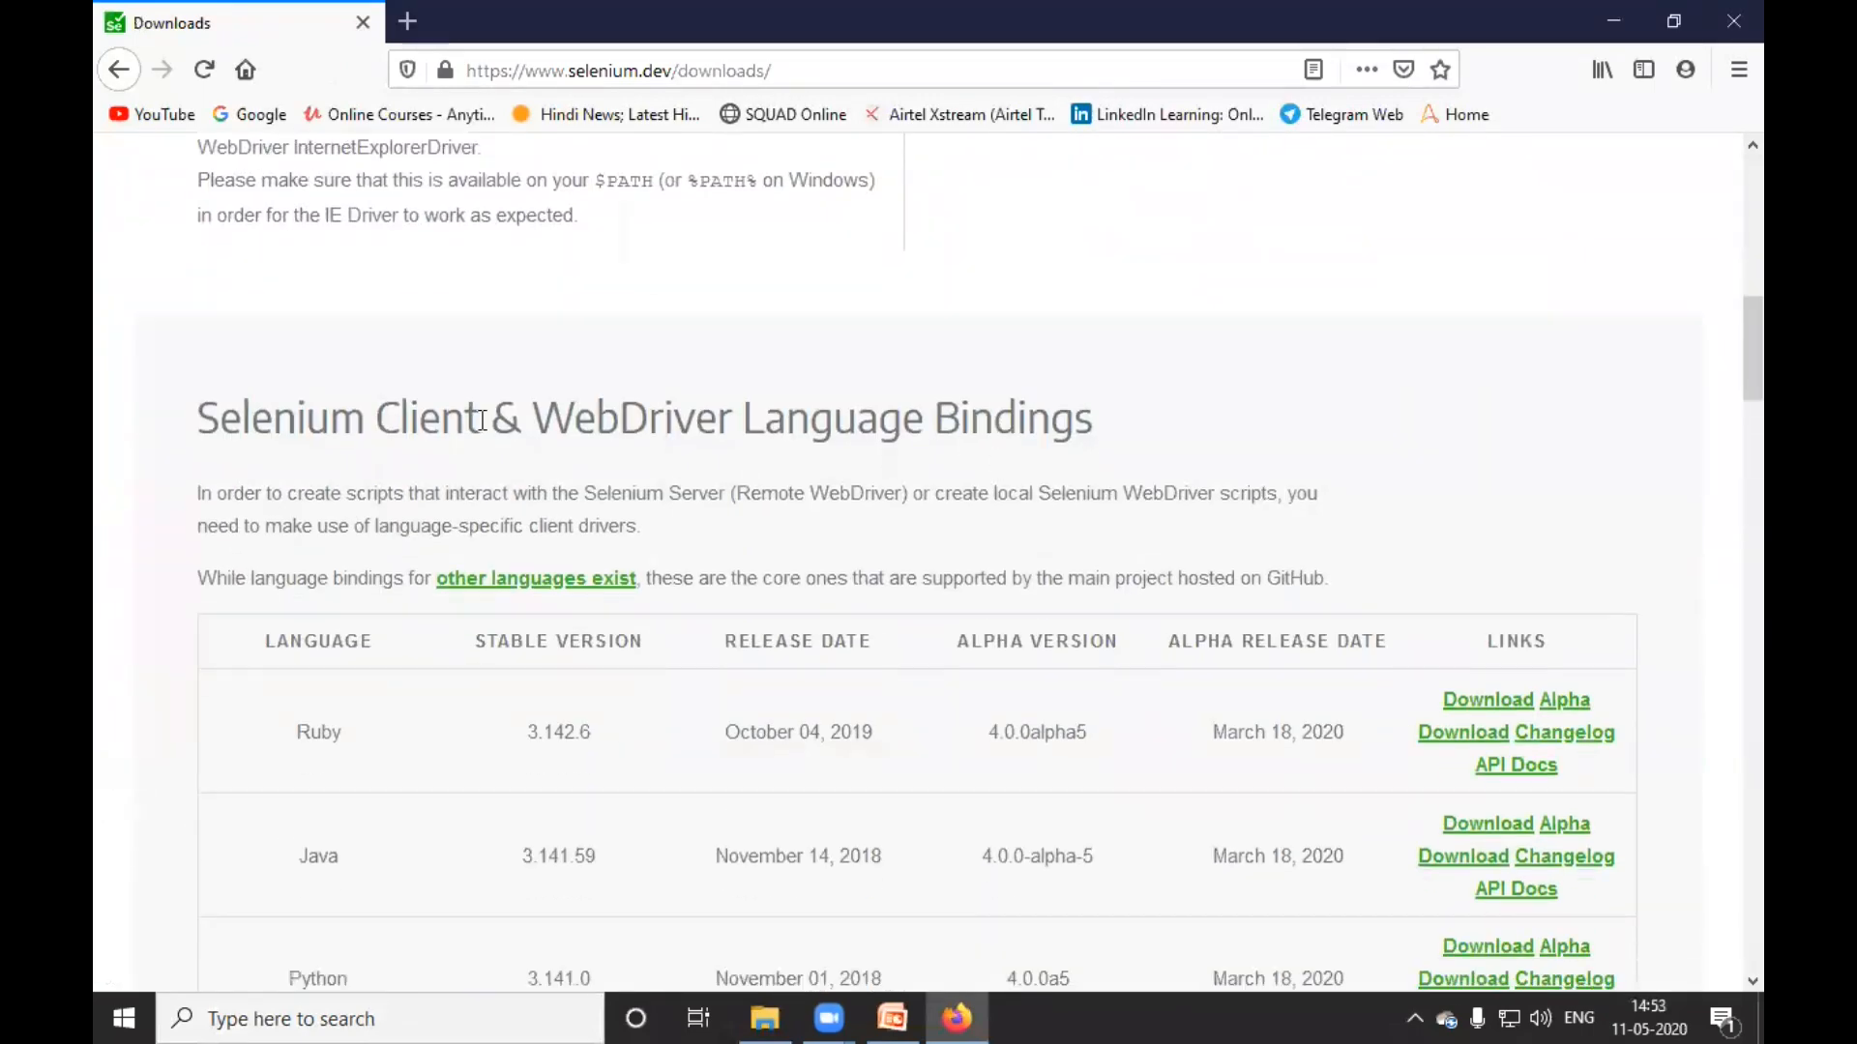
# - Request the stable Java download from the Selenium Client & WebDriver Language Bindings table and cancel saving the zip file
pyautogui.moveTo(177, 435); pyautogui.dragTo(1167, 411)
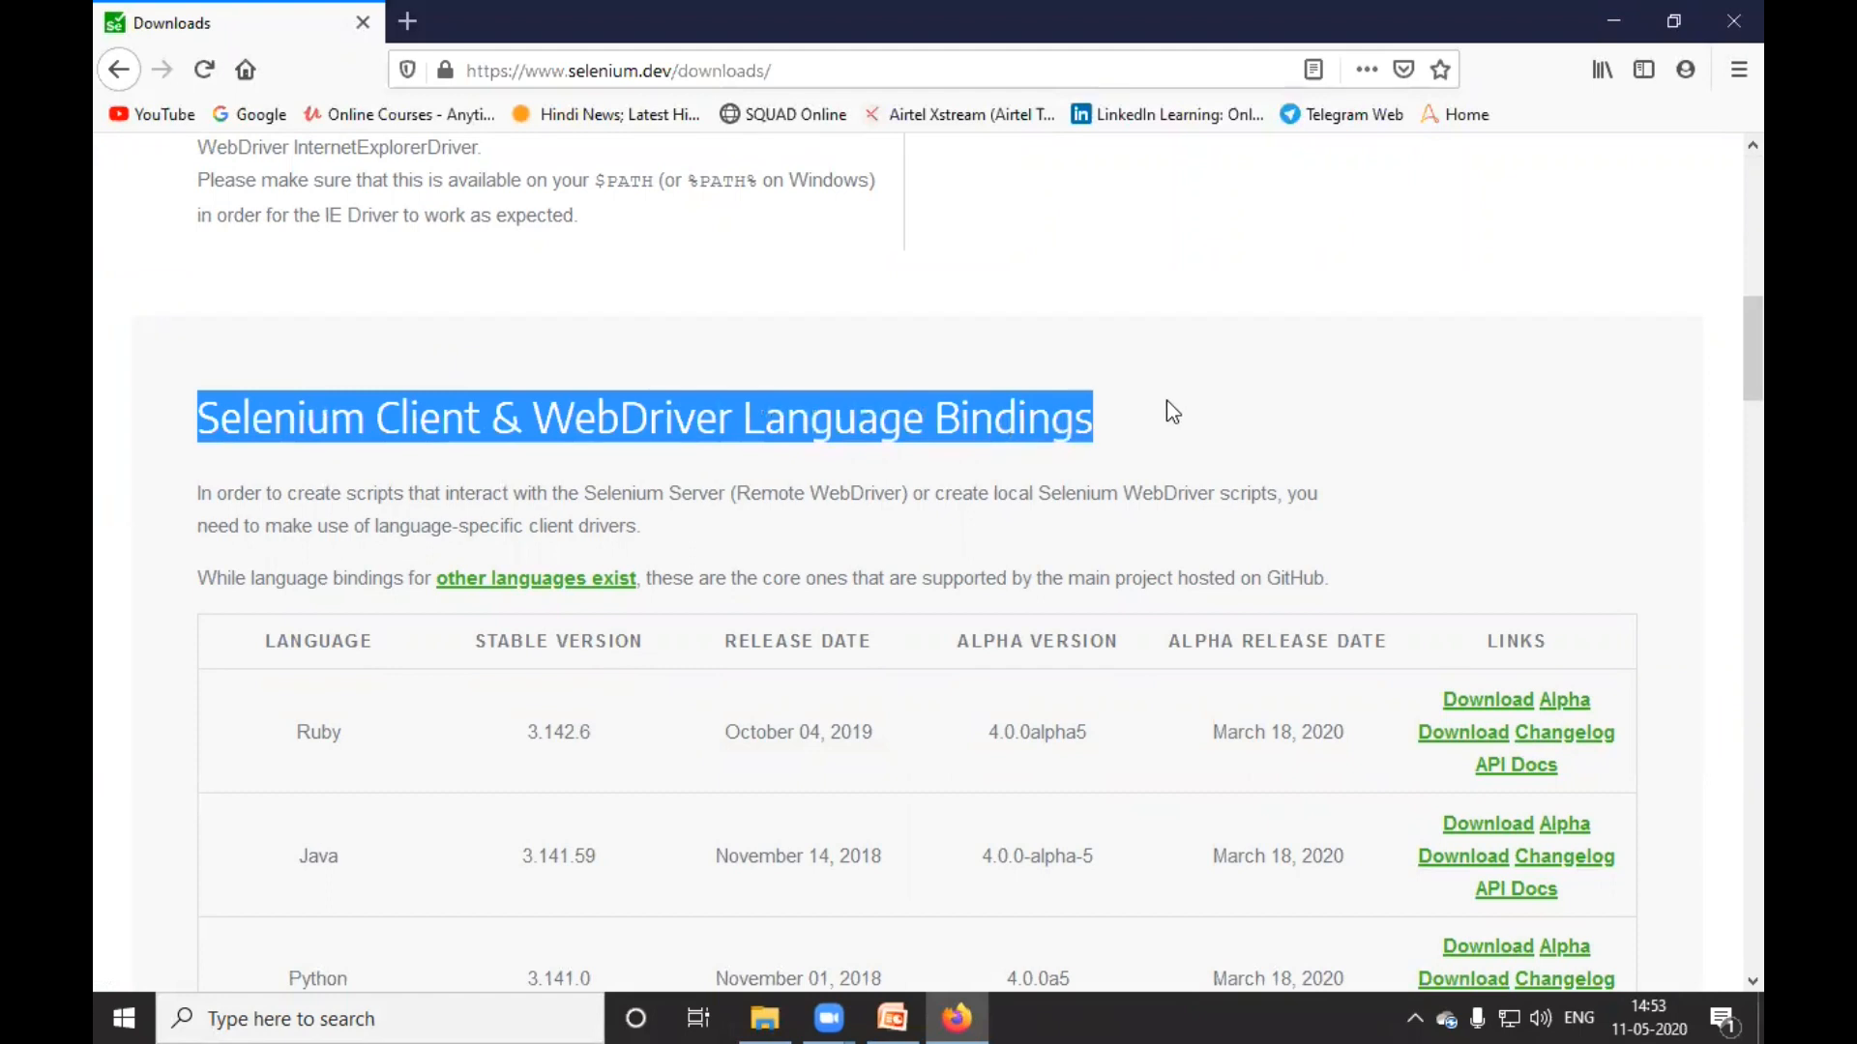
pyautogui.scroll(-1, 1167, 398)
pyautogui.scroll(-1, 1167, 402)
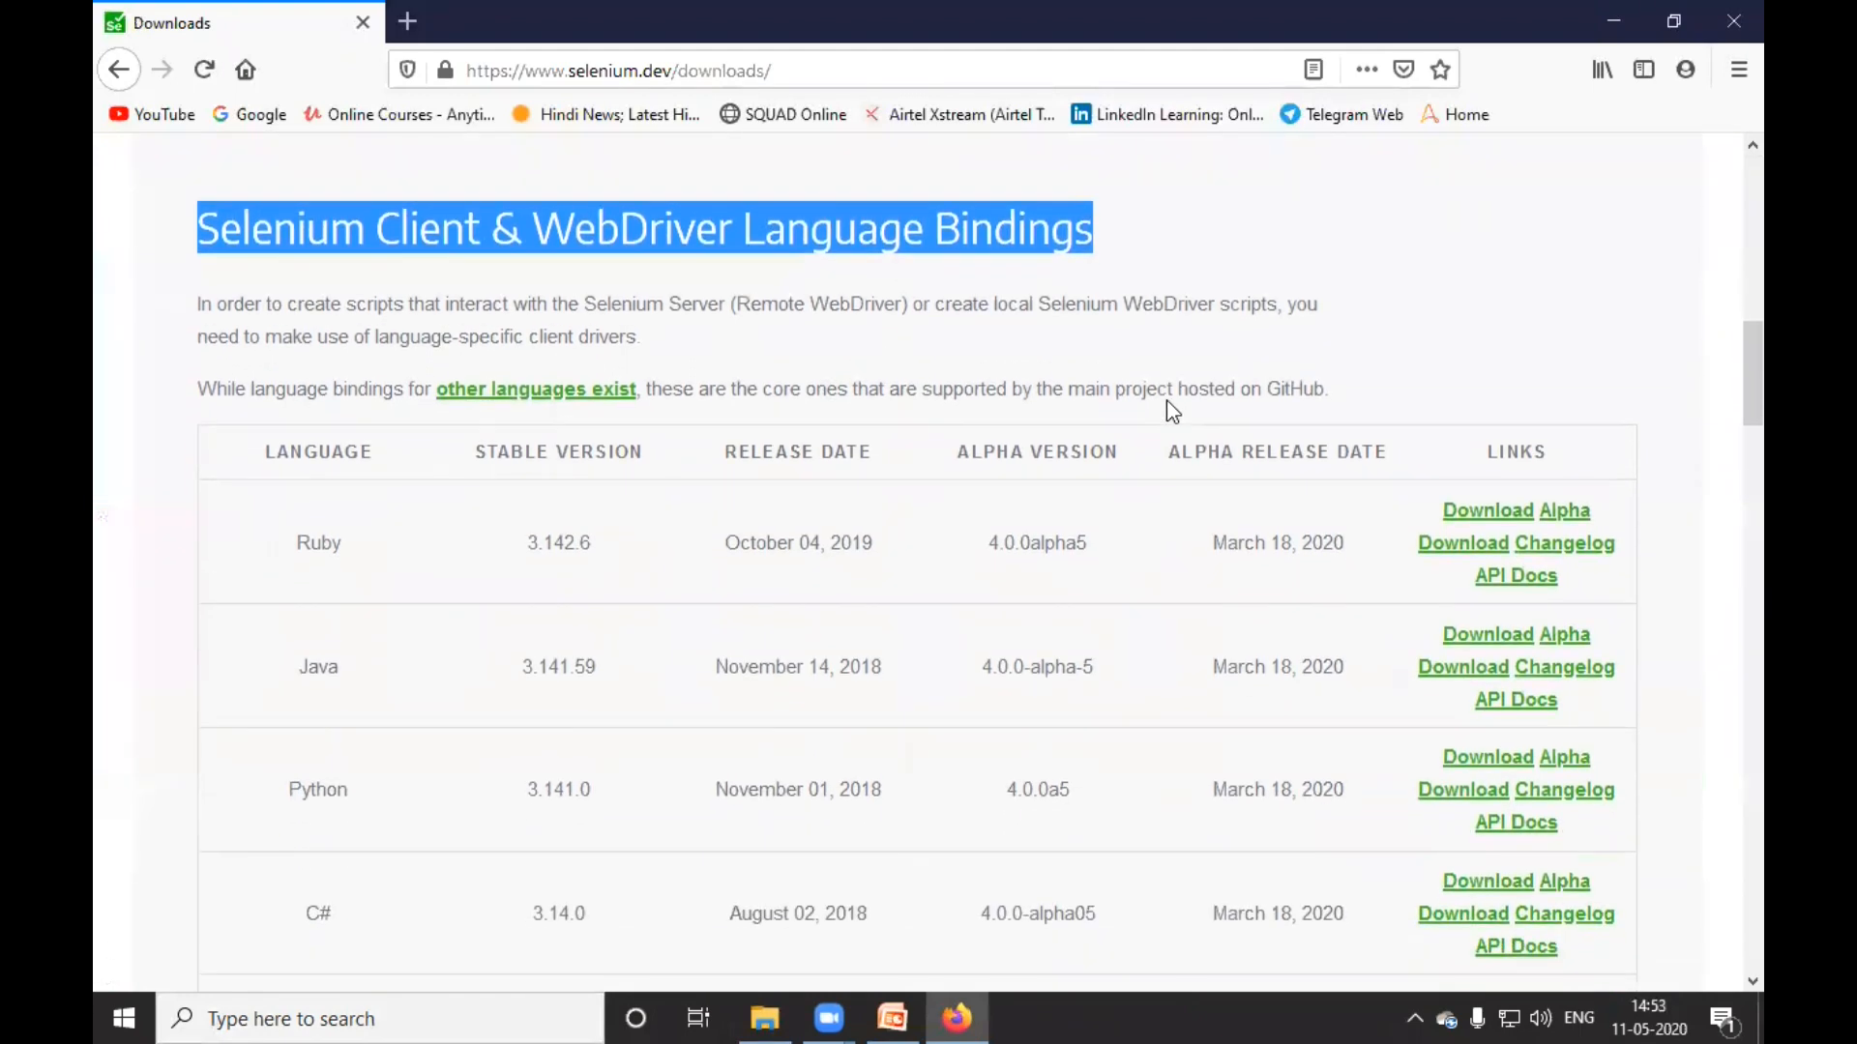
pyautogui.tripleClick(254, 475)
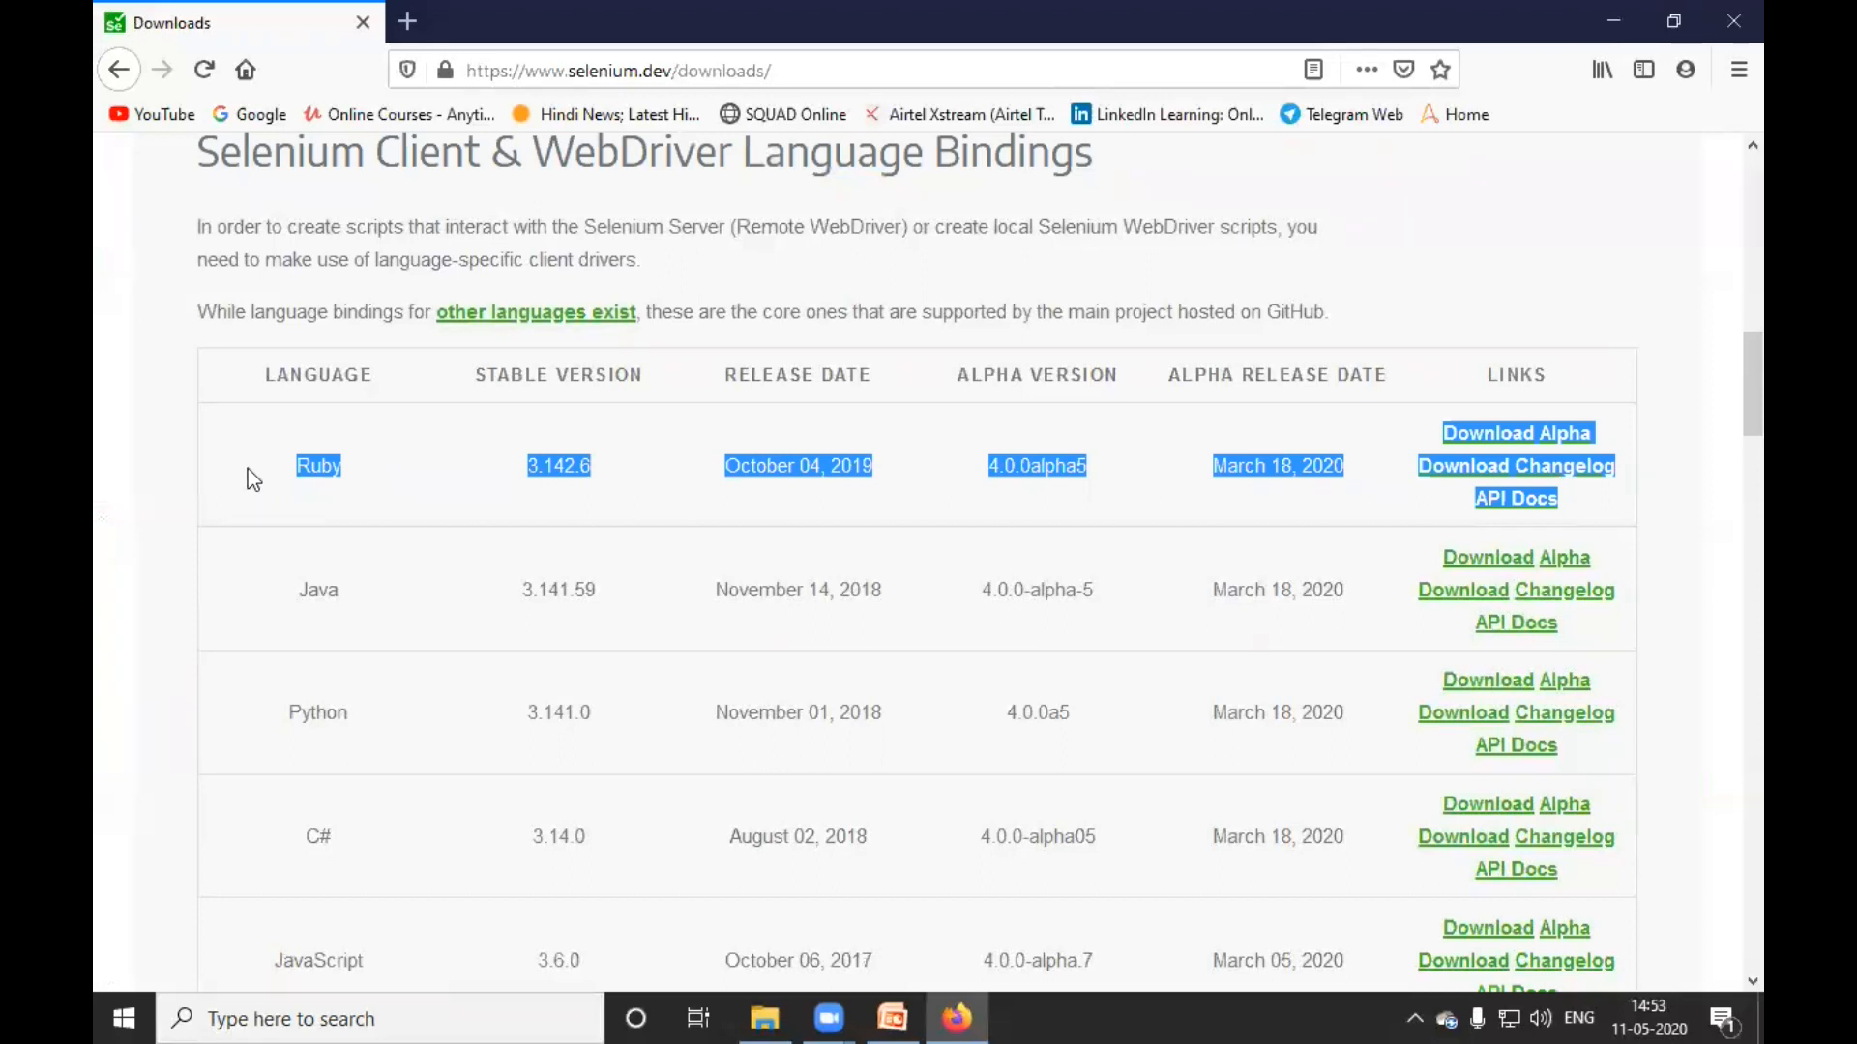
pyautogui.scroll(-1, 254, 472)
pyautogui.click(310, 324)
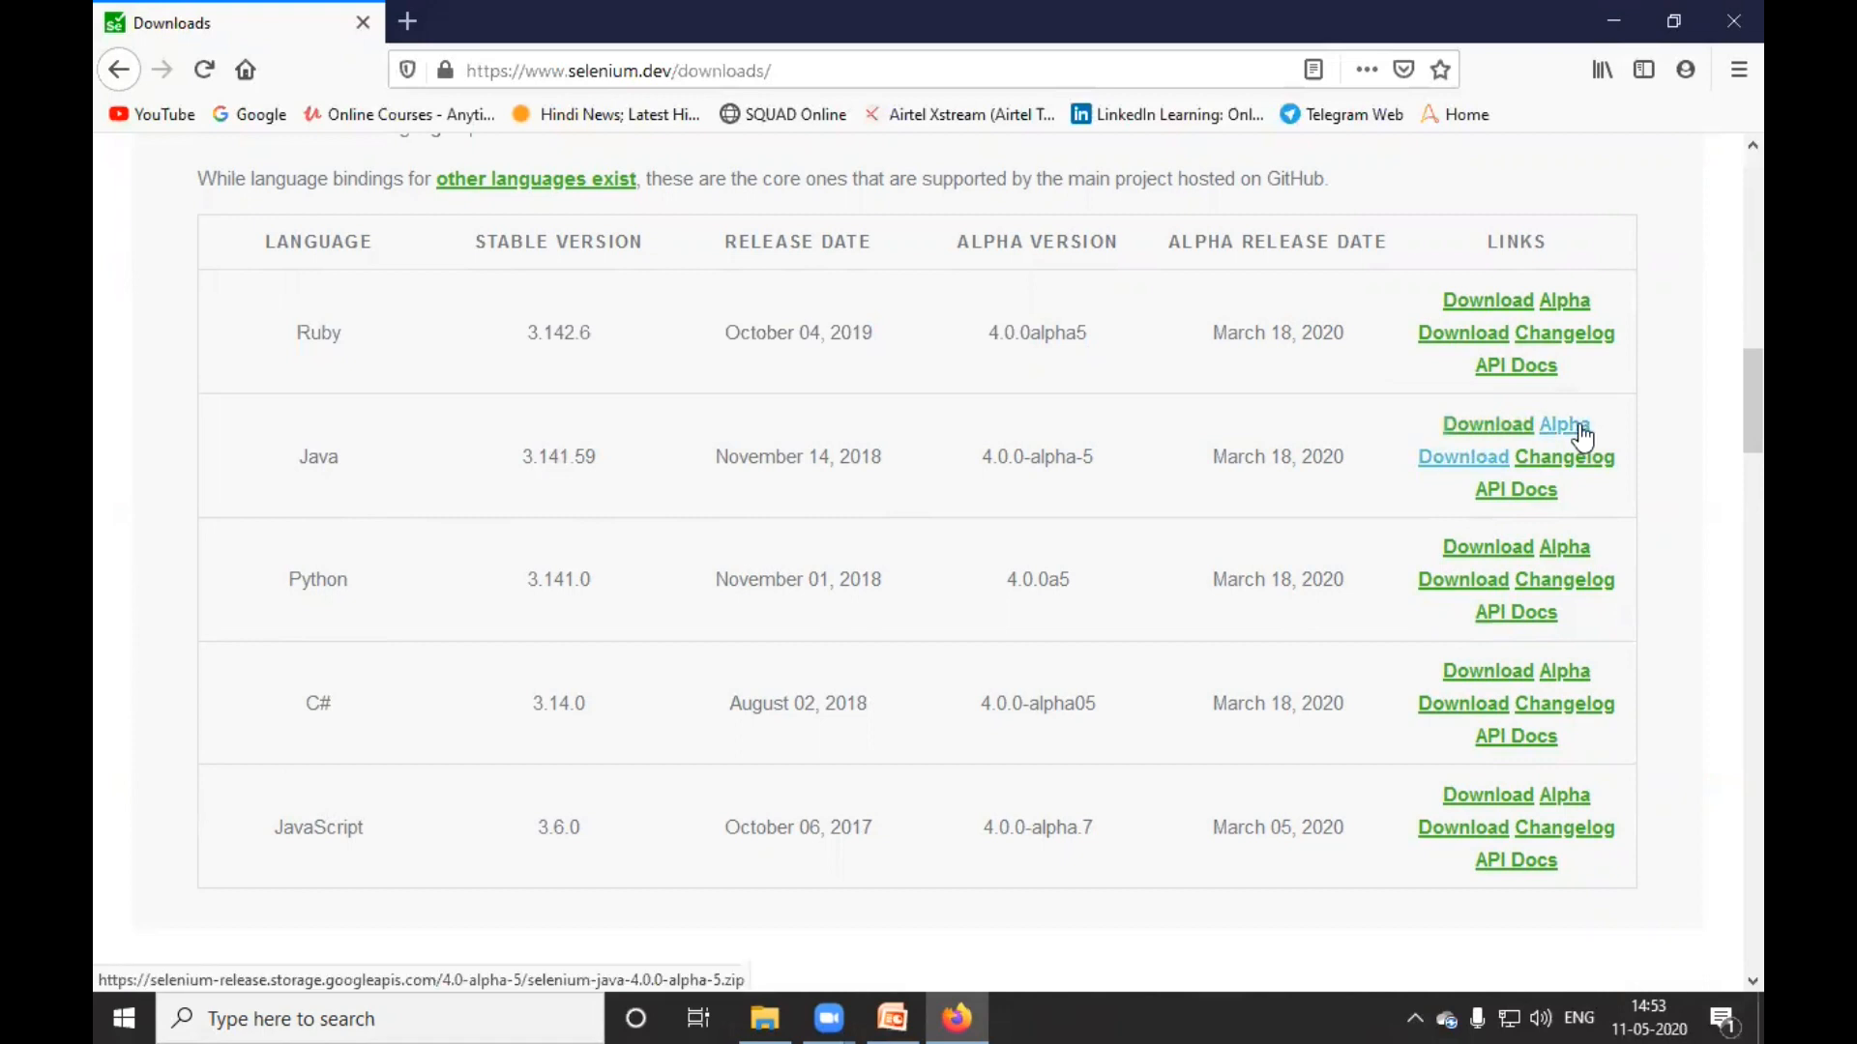
pyautogui.click(1465, 427)
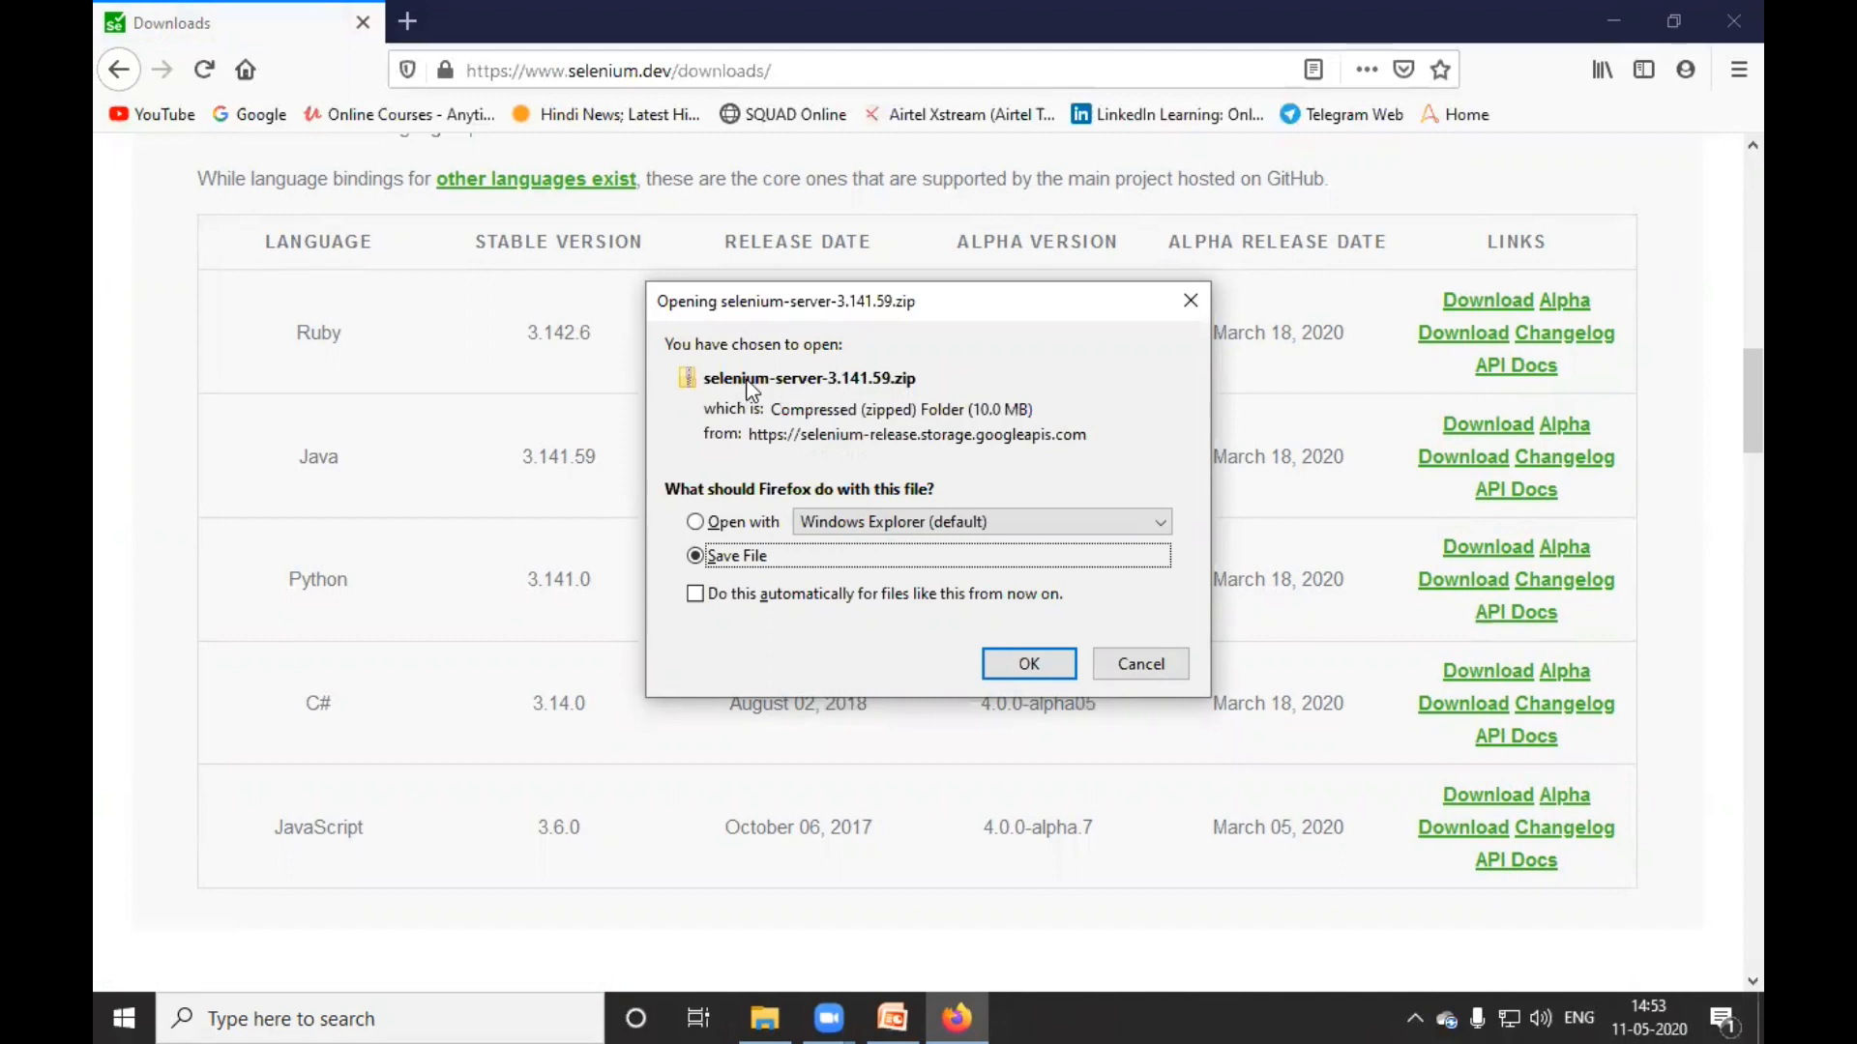
pyautogui.click(1157, 676)
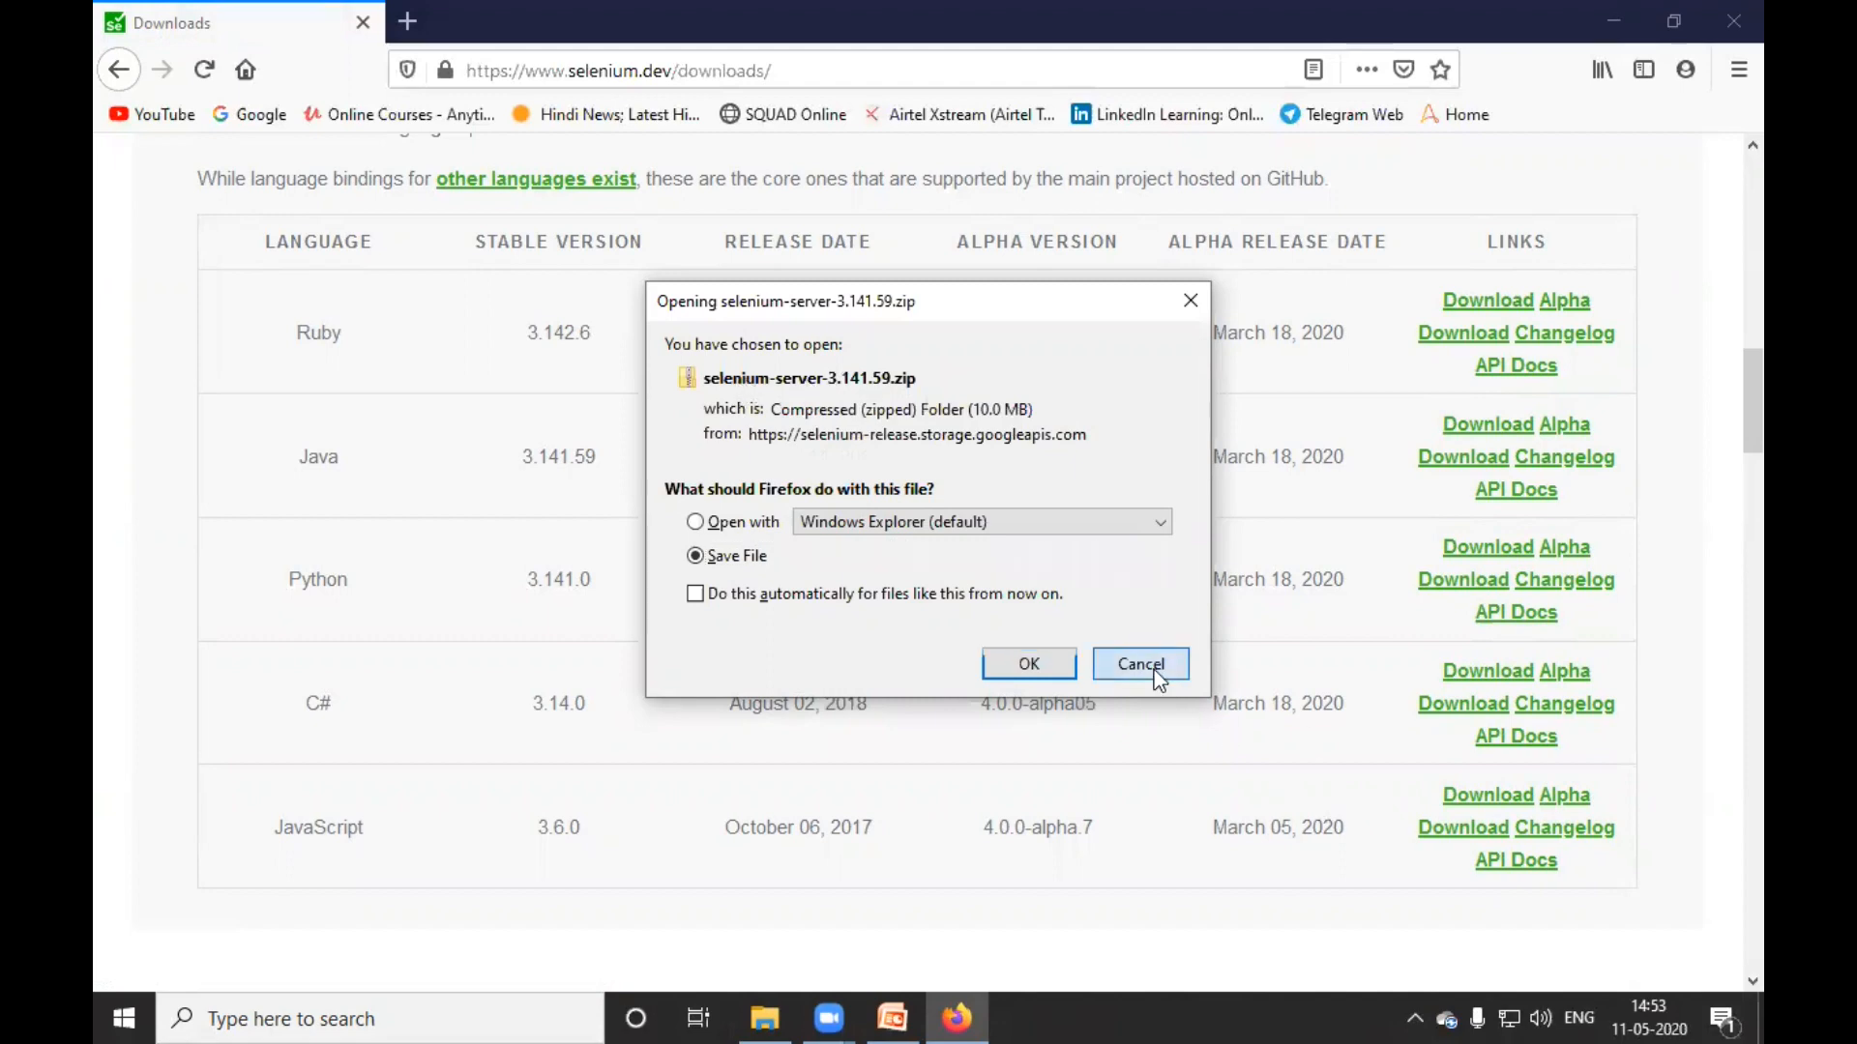
# - Expand the list of browsers under Platforms Supported by Selenium
pyautogui.scroll(-2, 1153, 670)
pyautogui.scroll(-2, 1153, 670)
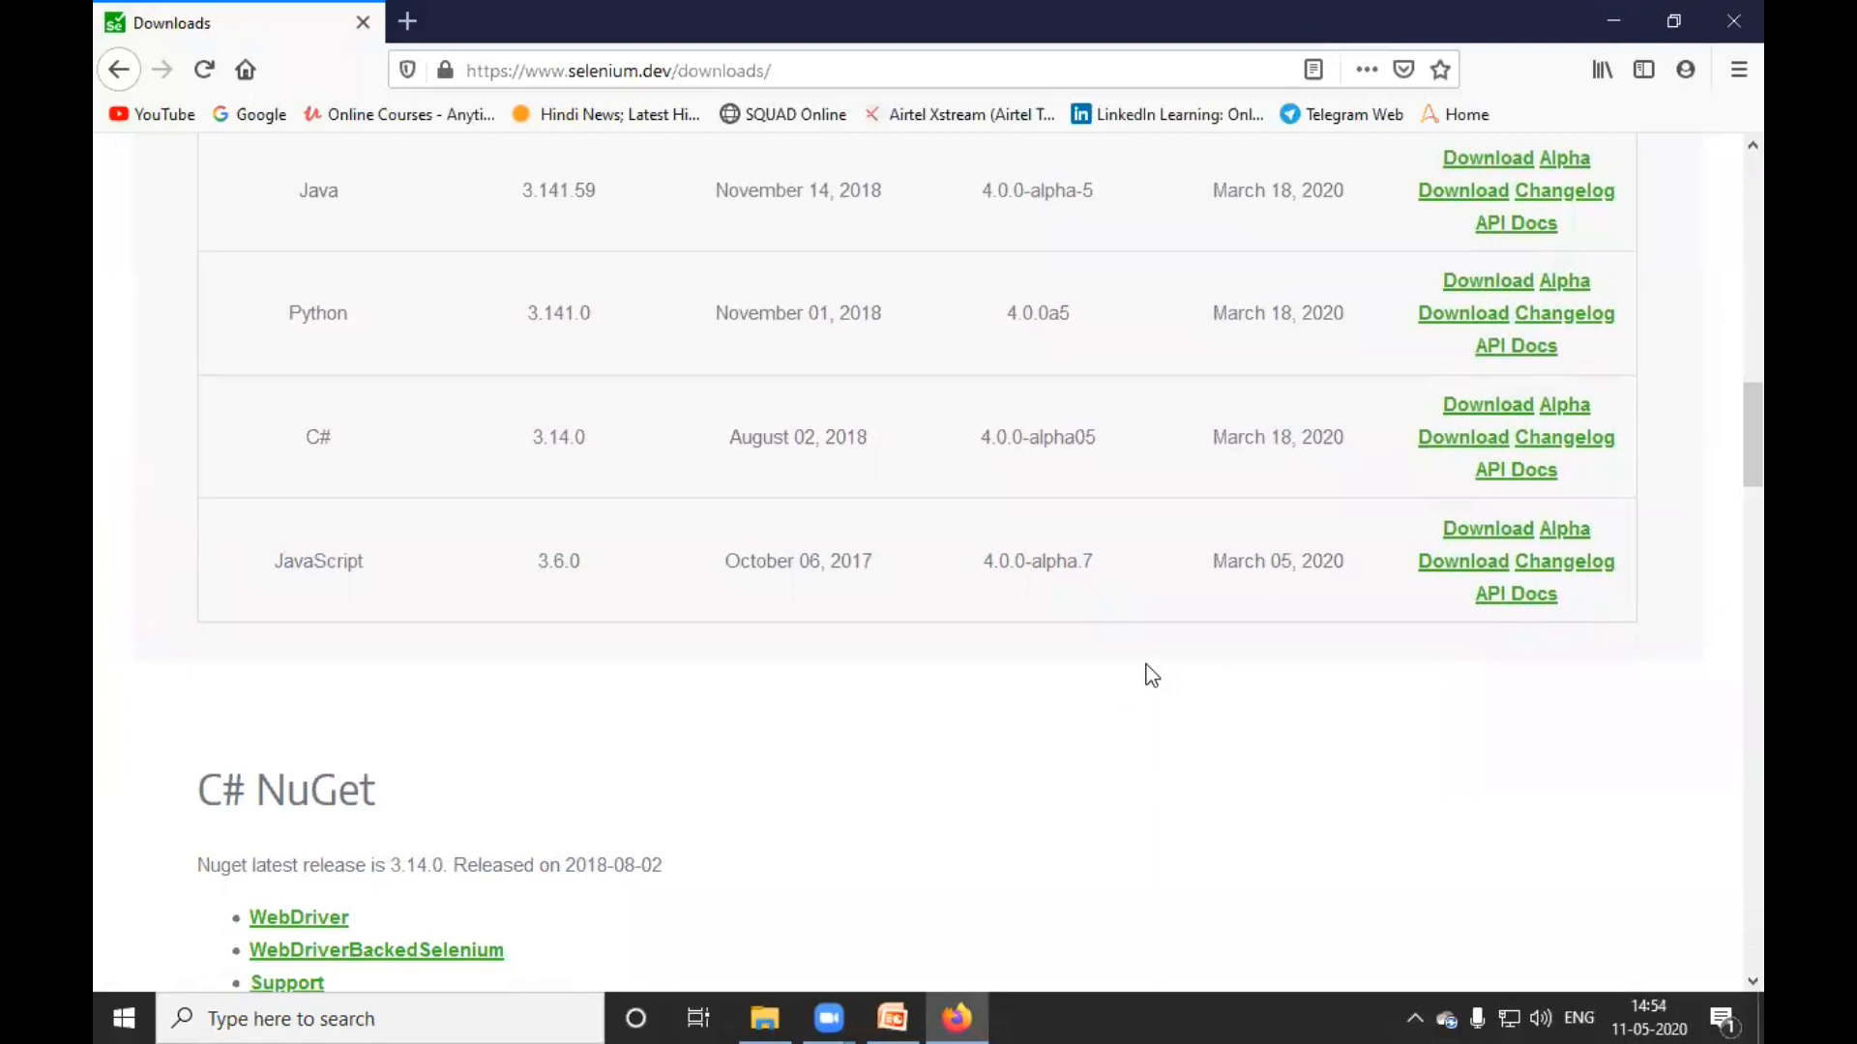
pyautogui.scroll(-8, 1144, 664)
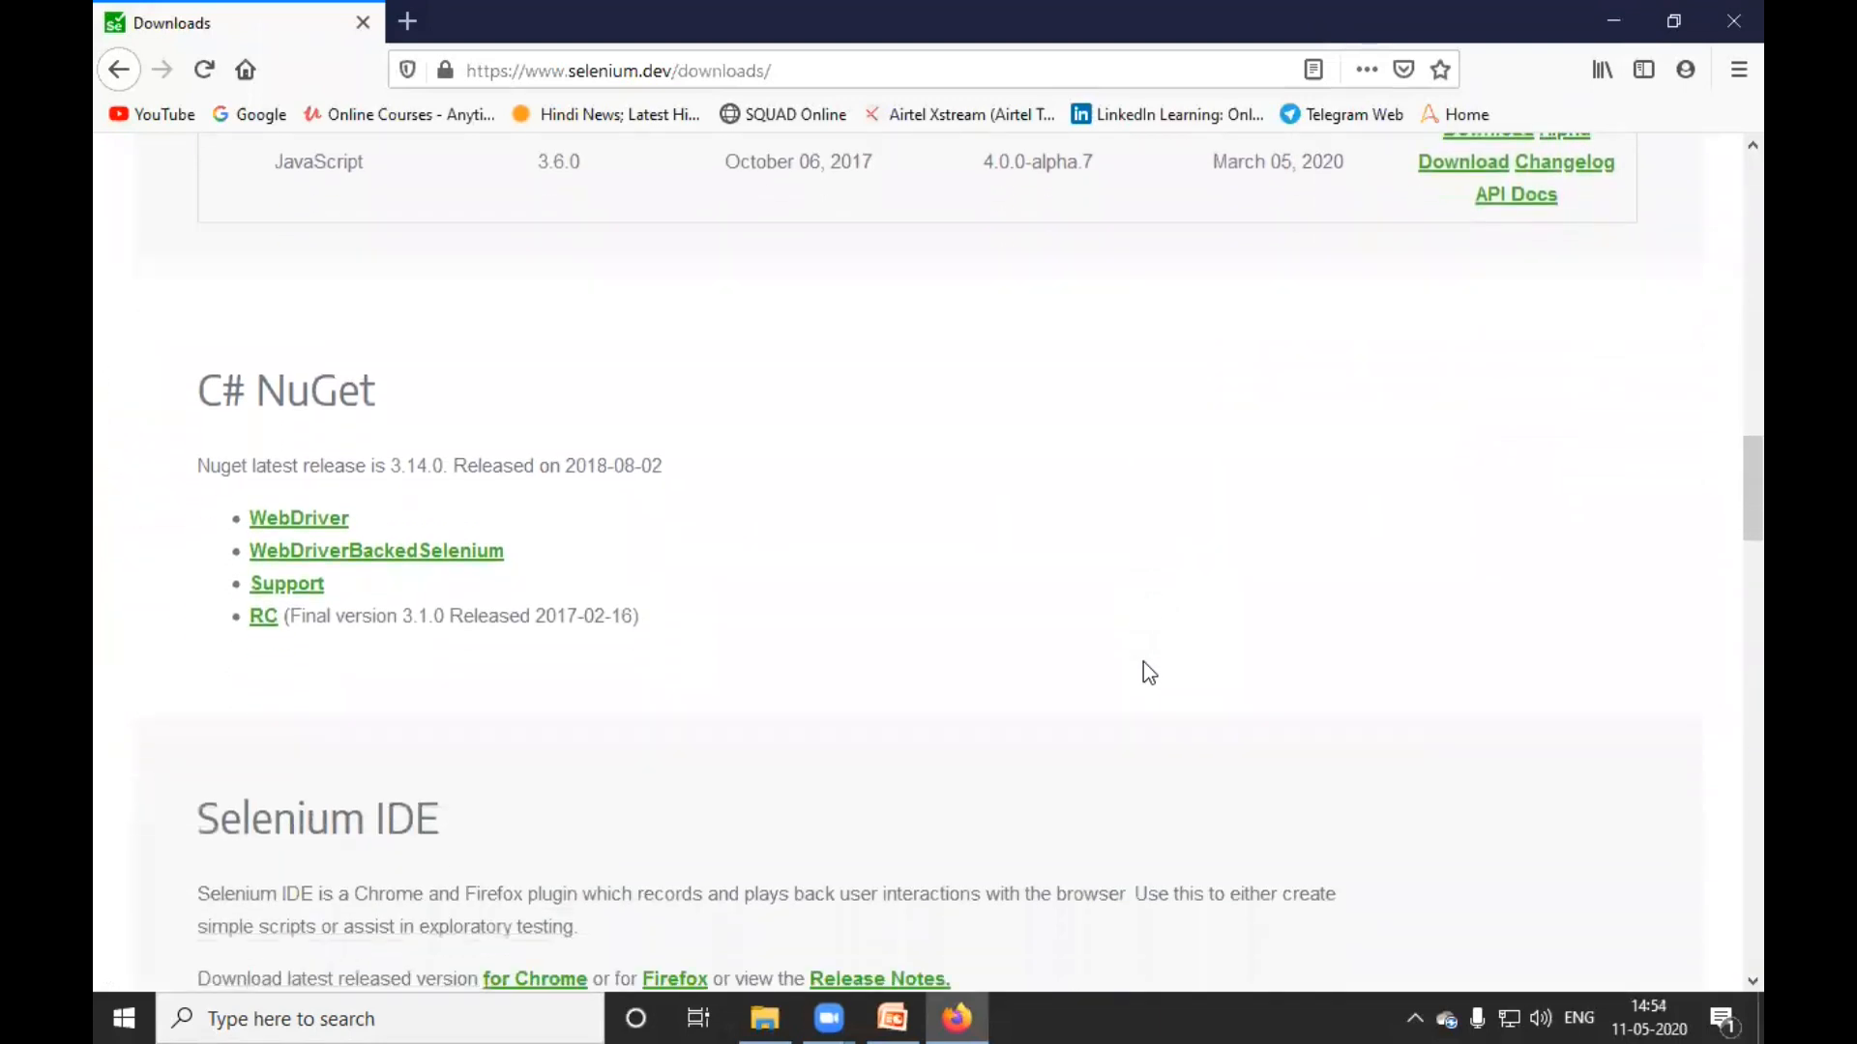
pyautogui.scroll(-6, 1144, 663)
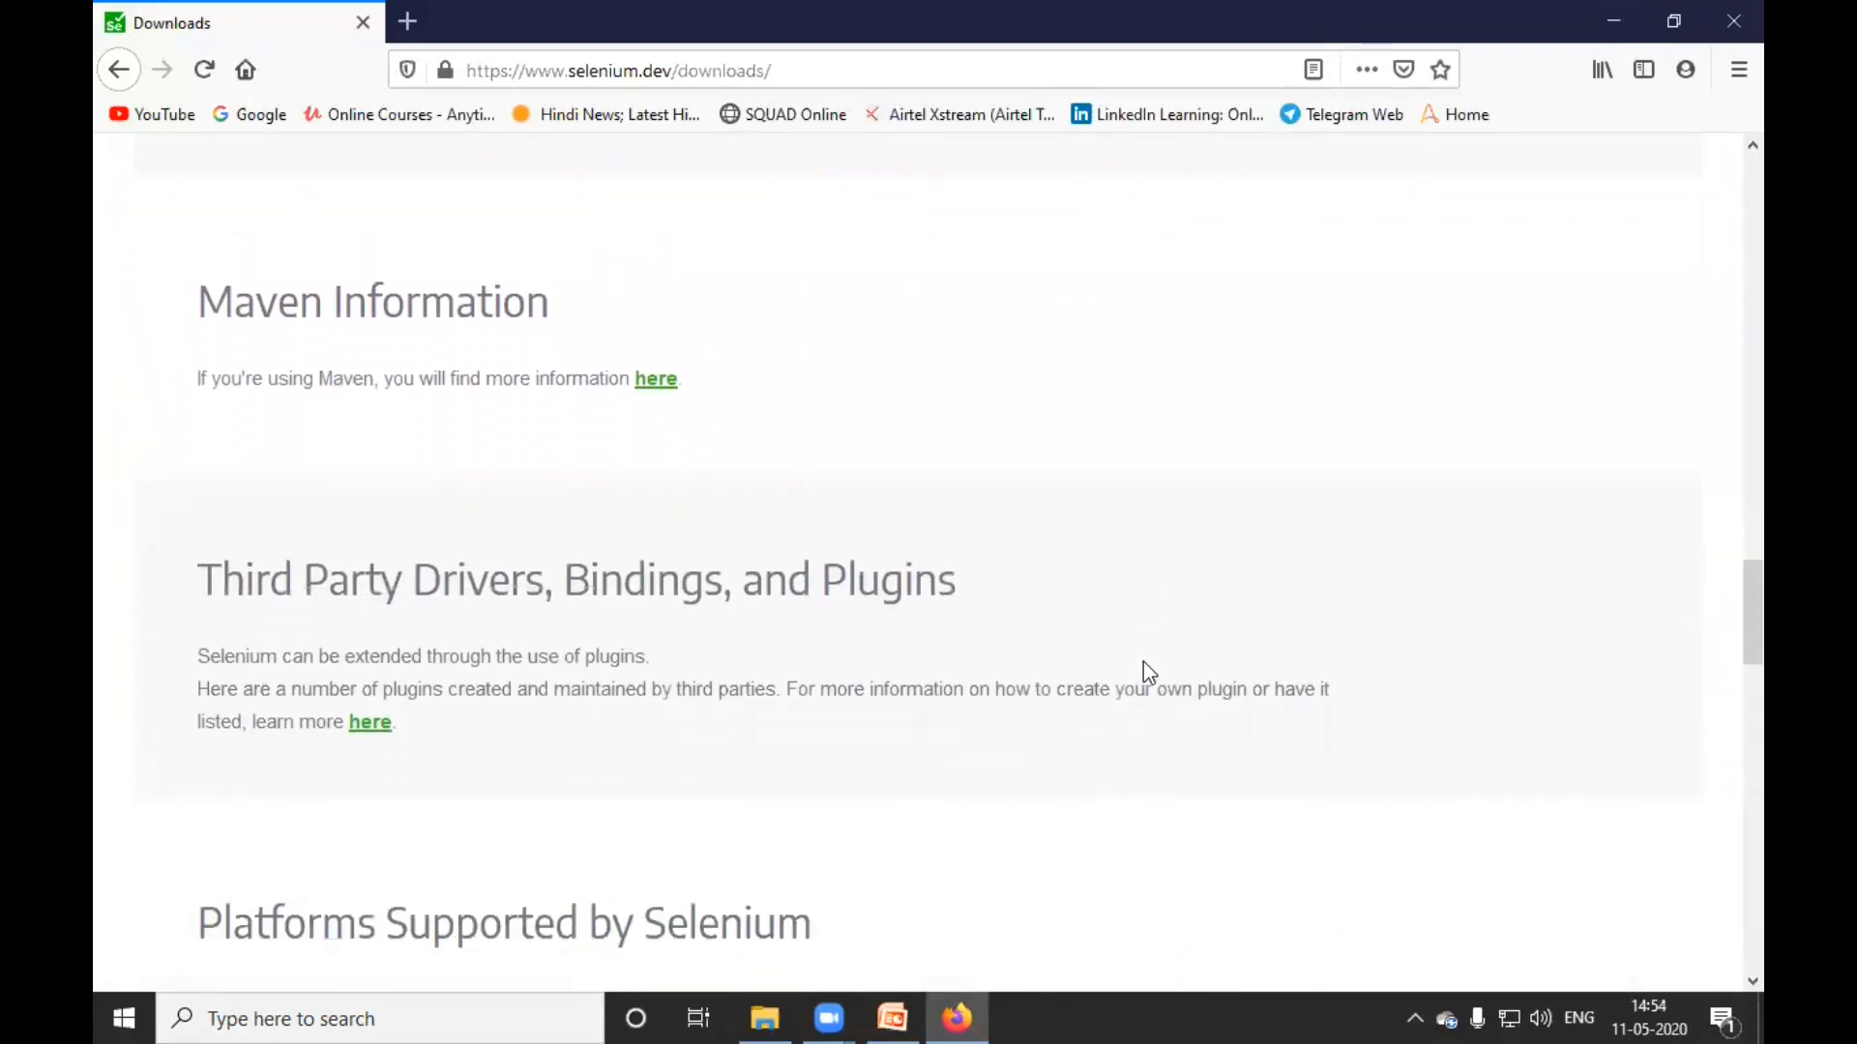
pyautogui.scroll(-4, 1143, 664)
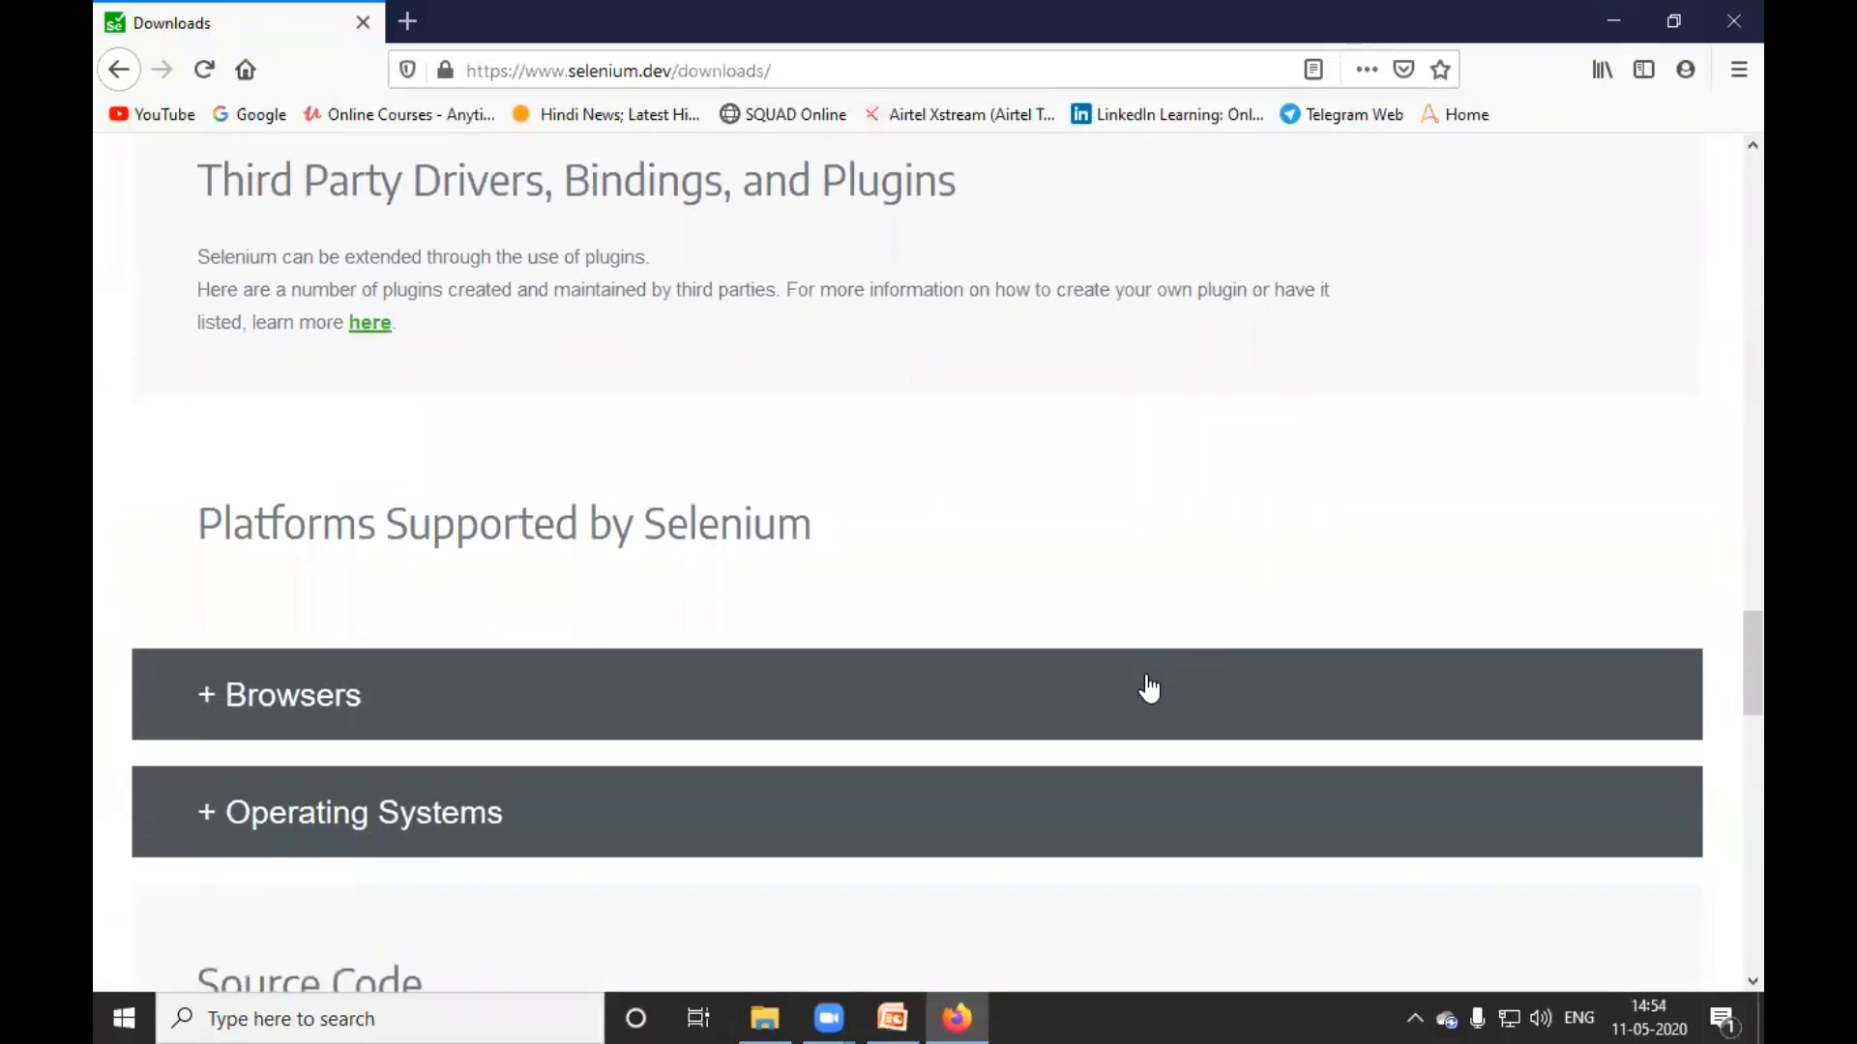
pyautogui.click(1152, 687)
pyautogui.scroll(-3, 1153, 684)
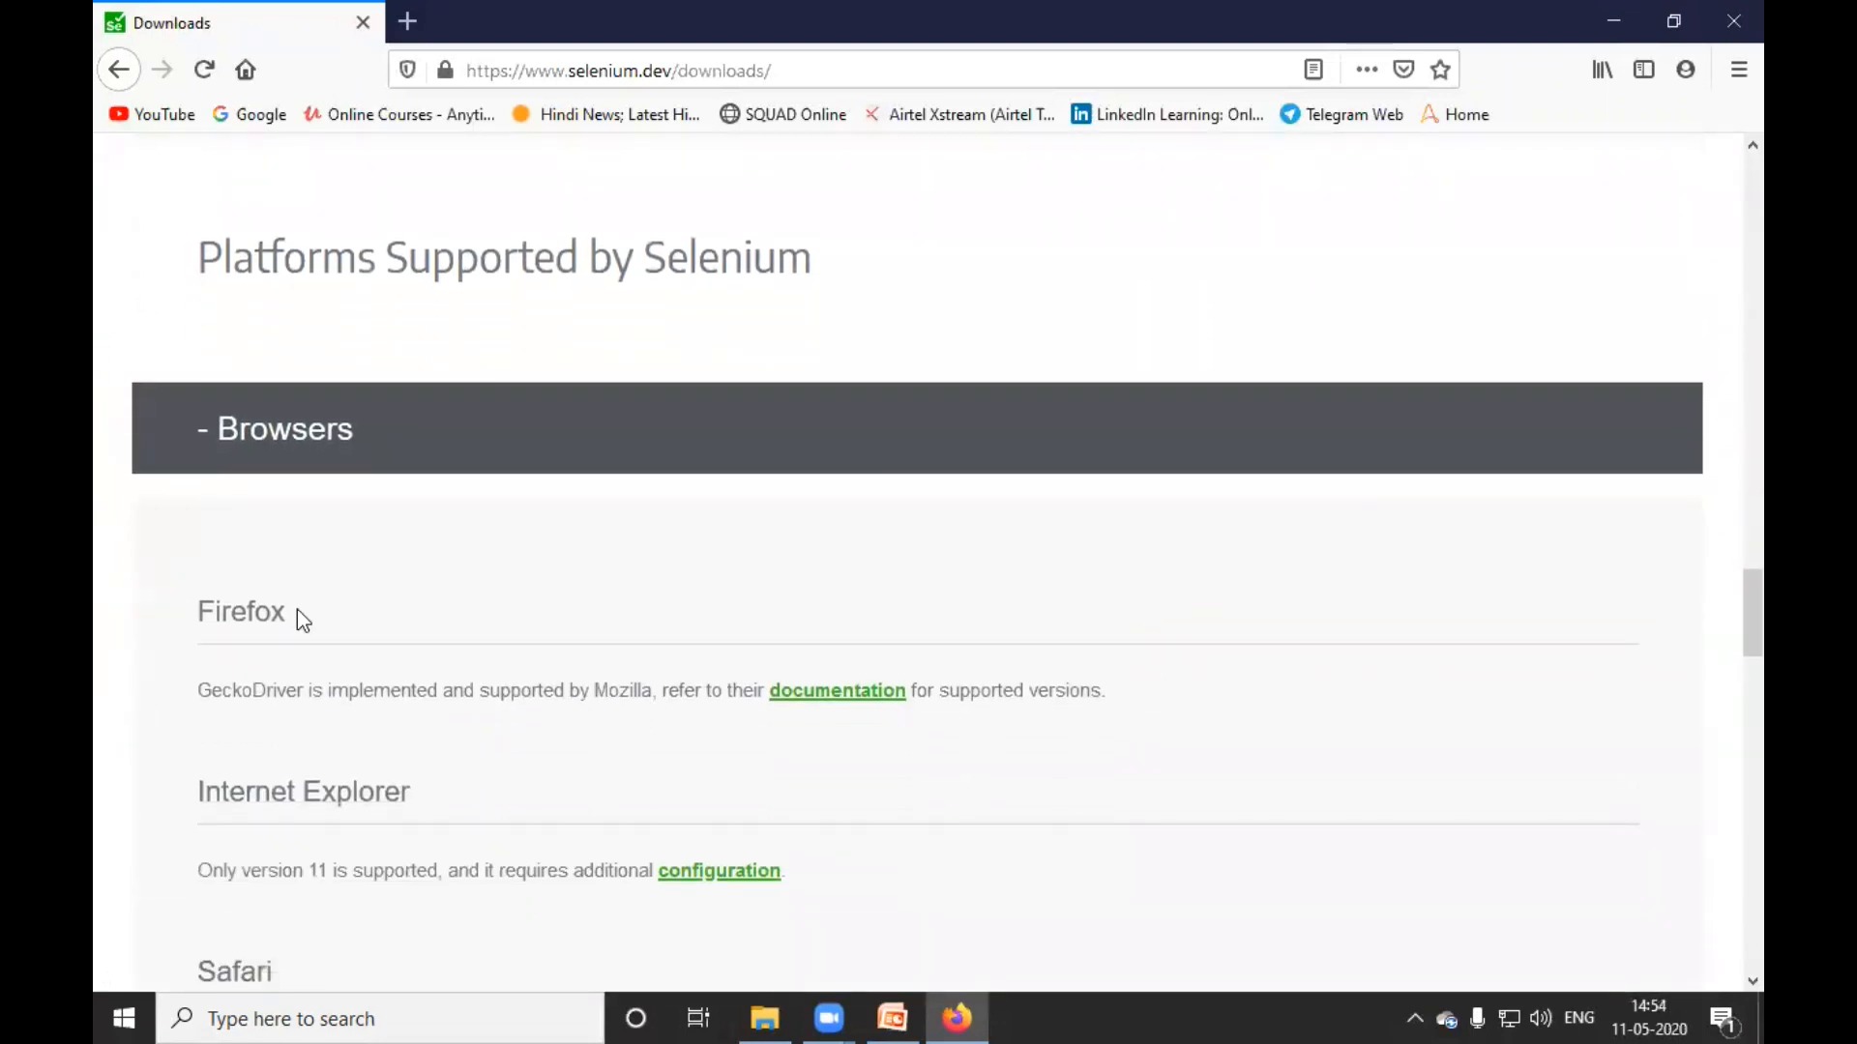
# - Open the Firefox GeckoDriver documentation and follow it to the geckodriver releases page on GitHub
pyautogui.moveTo(207, 609); pyautogui.dragTo(315, 617)
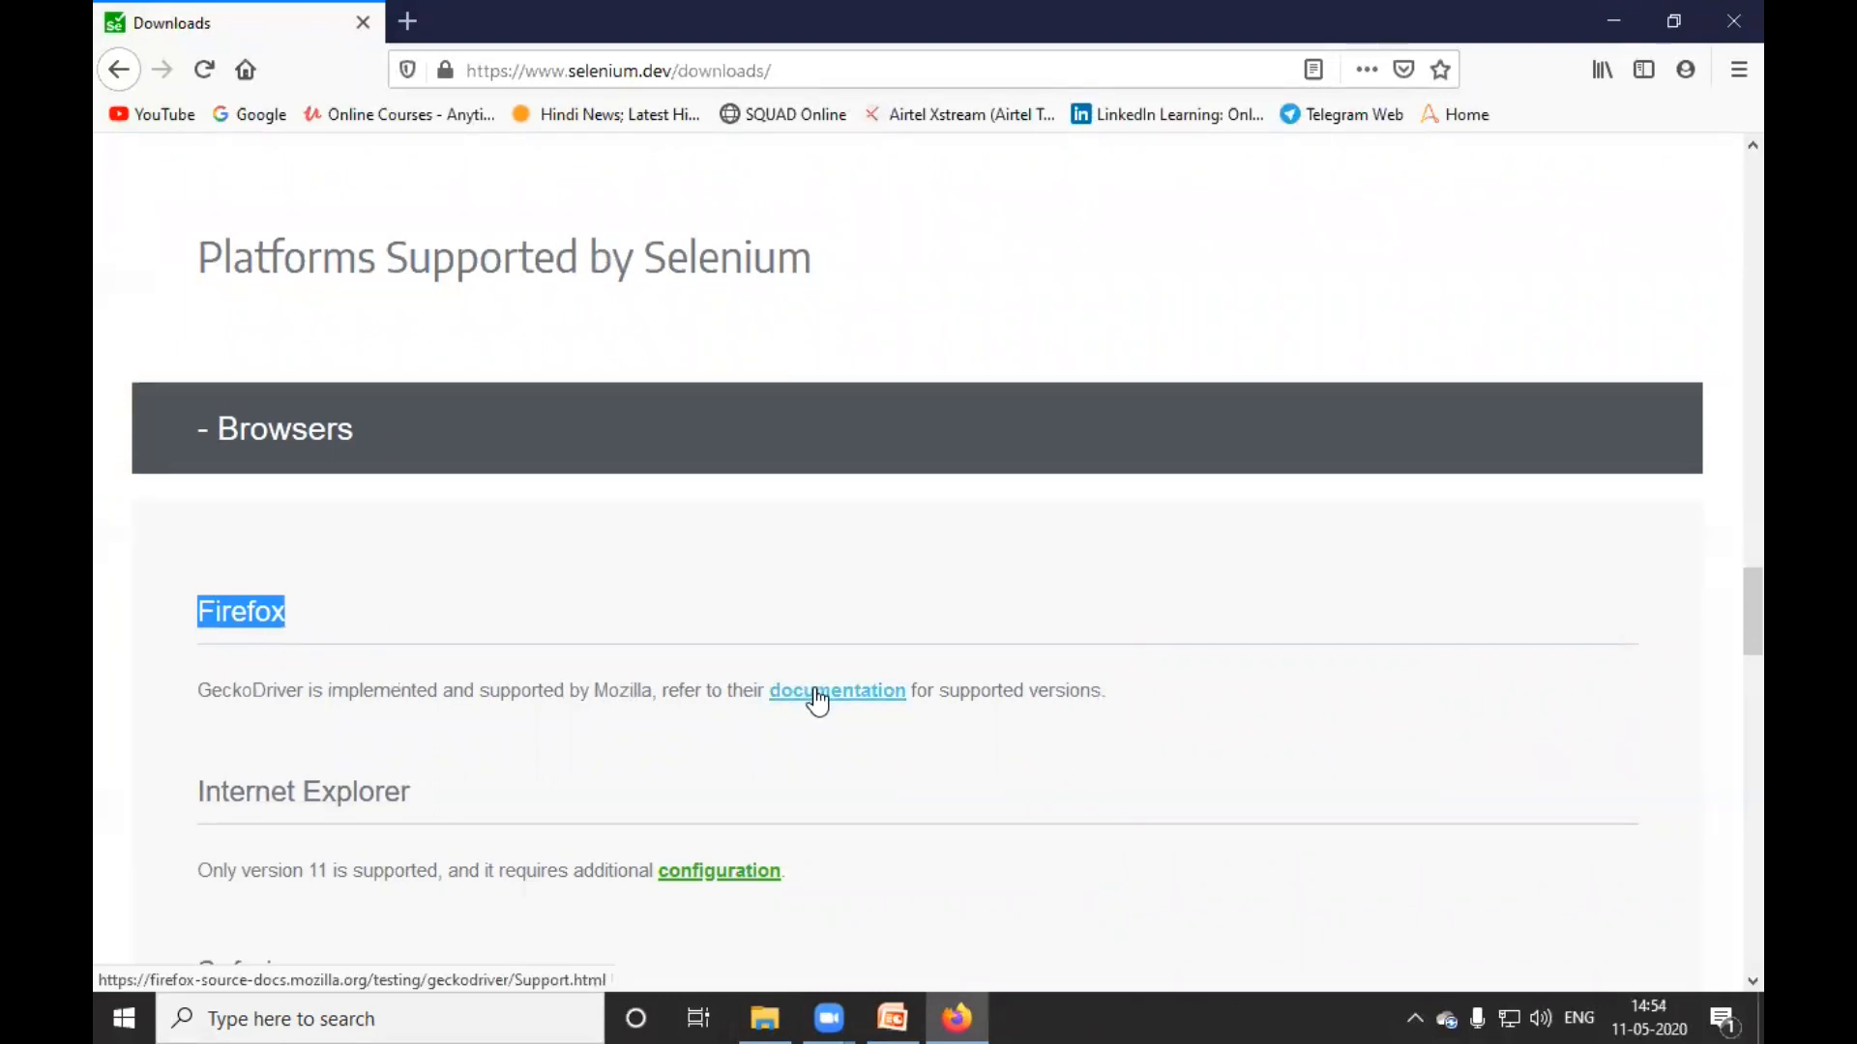
pyautogui.moveTo(286, 691); pyautogui.dragTo(687, 684)
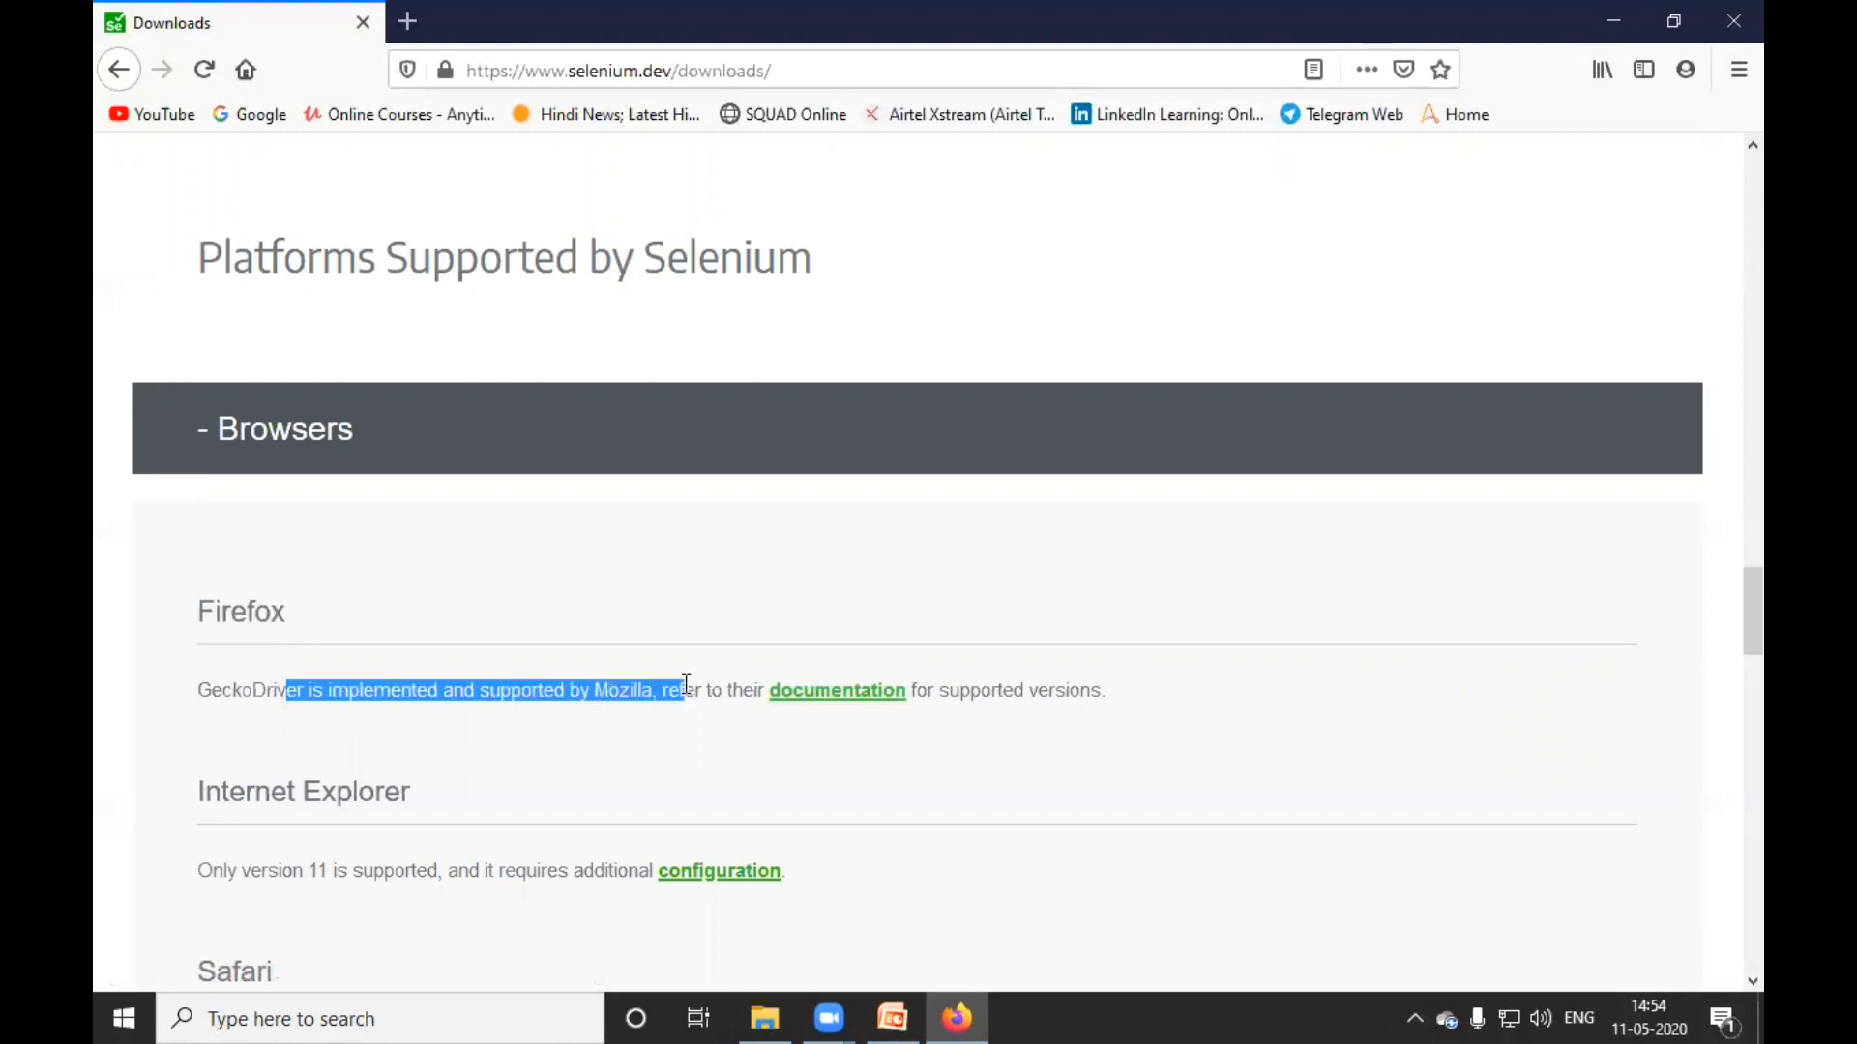
pyautogui.click(791, 709)
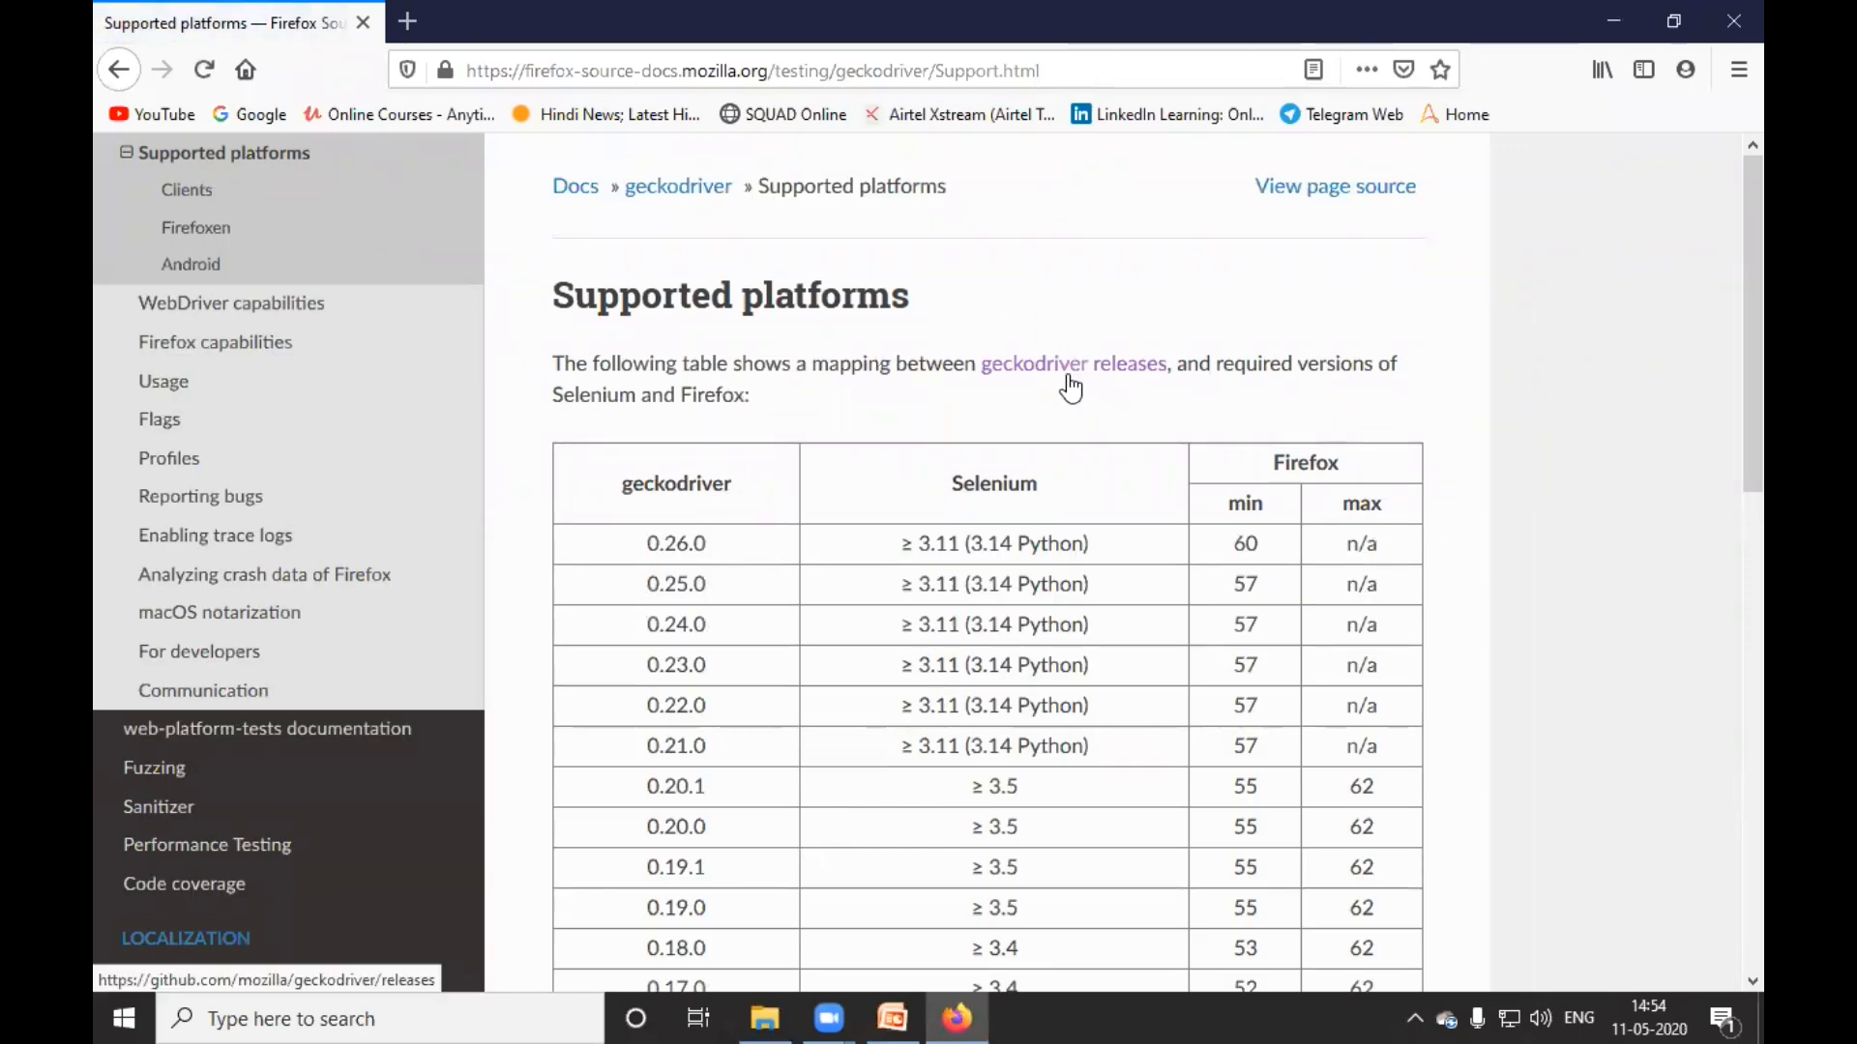
pyautogui.click(1068, 379)
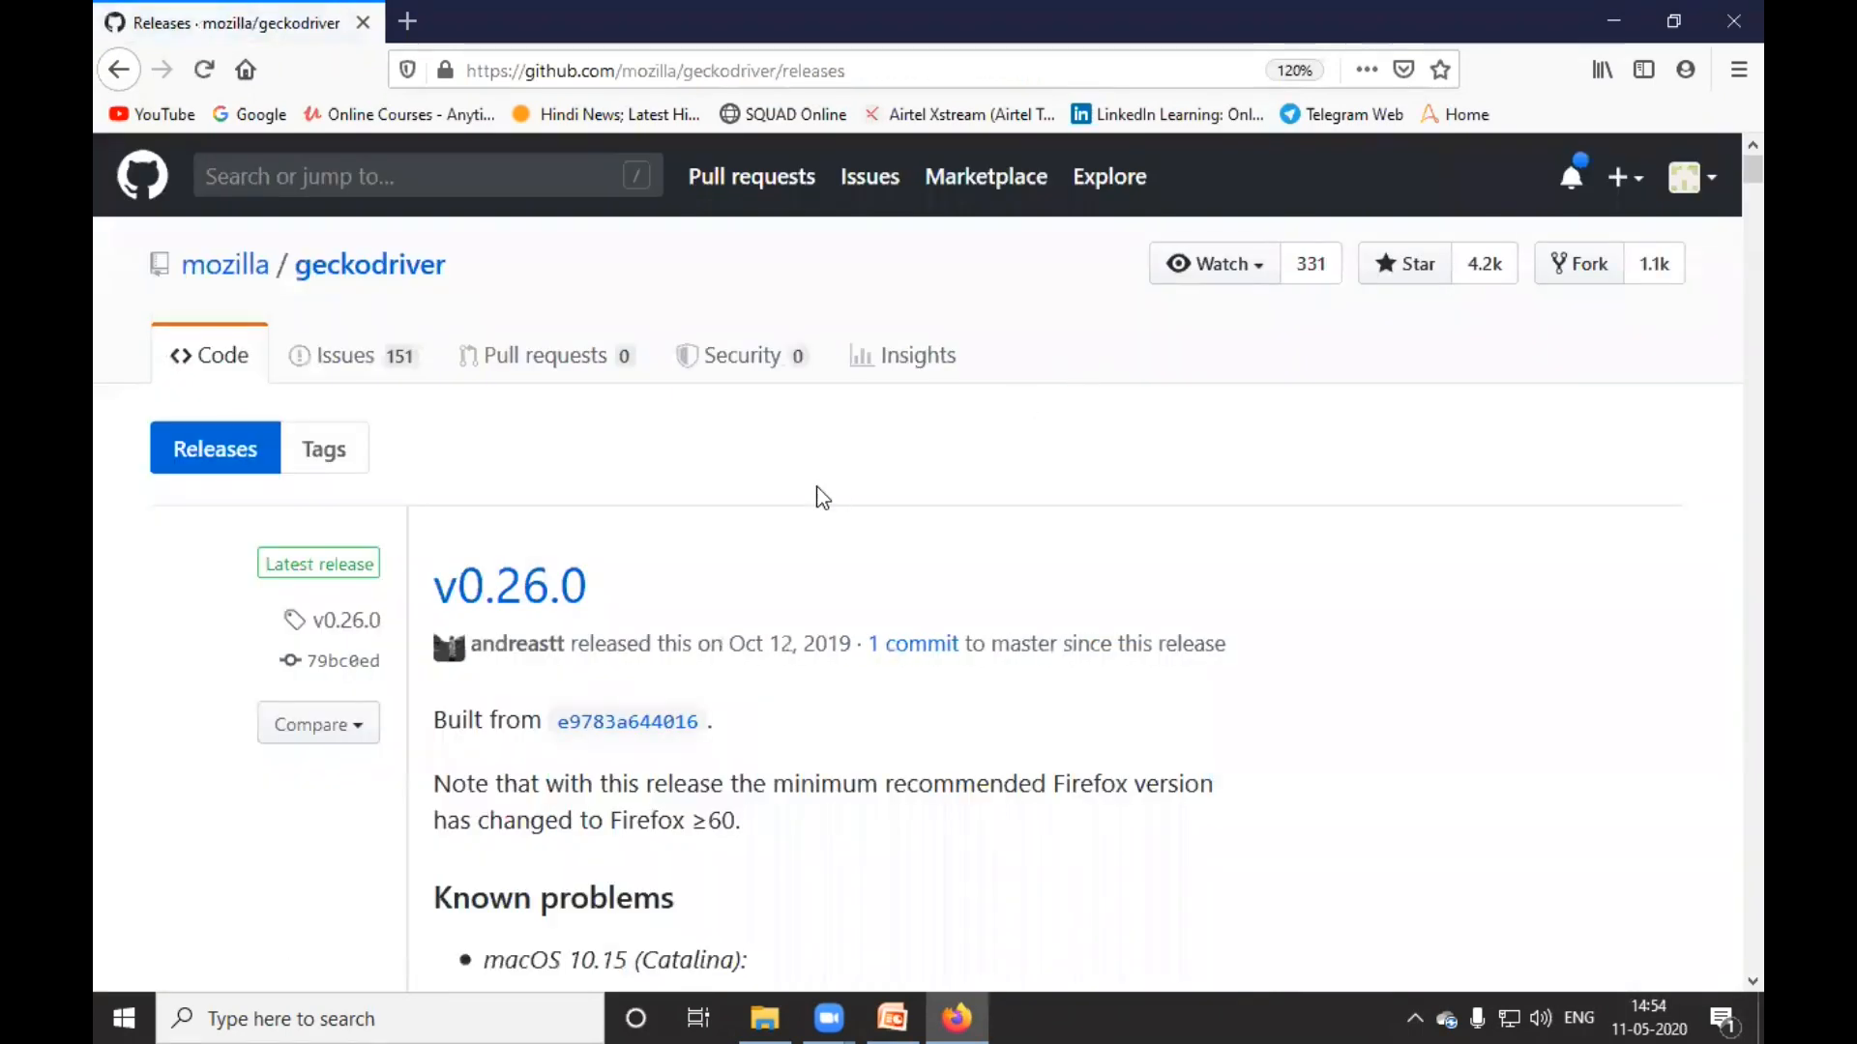
# - Request geckodriver-v0.26.0-win64.zip from the v0.26.0 release assets and cancel saving the file
pyautogui.moveTo(588, 594); pyautogui.dragTo(451, 602)
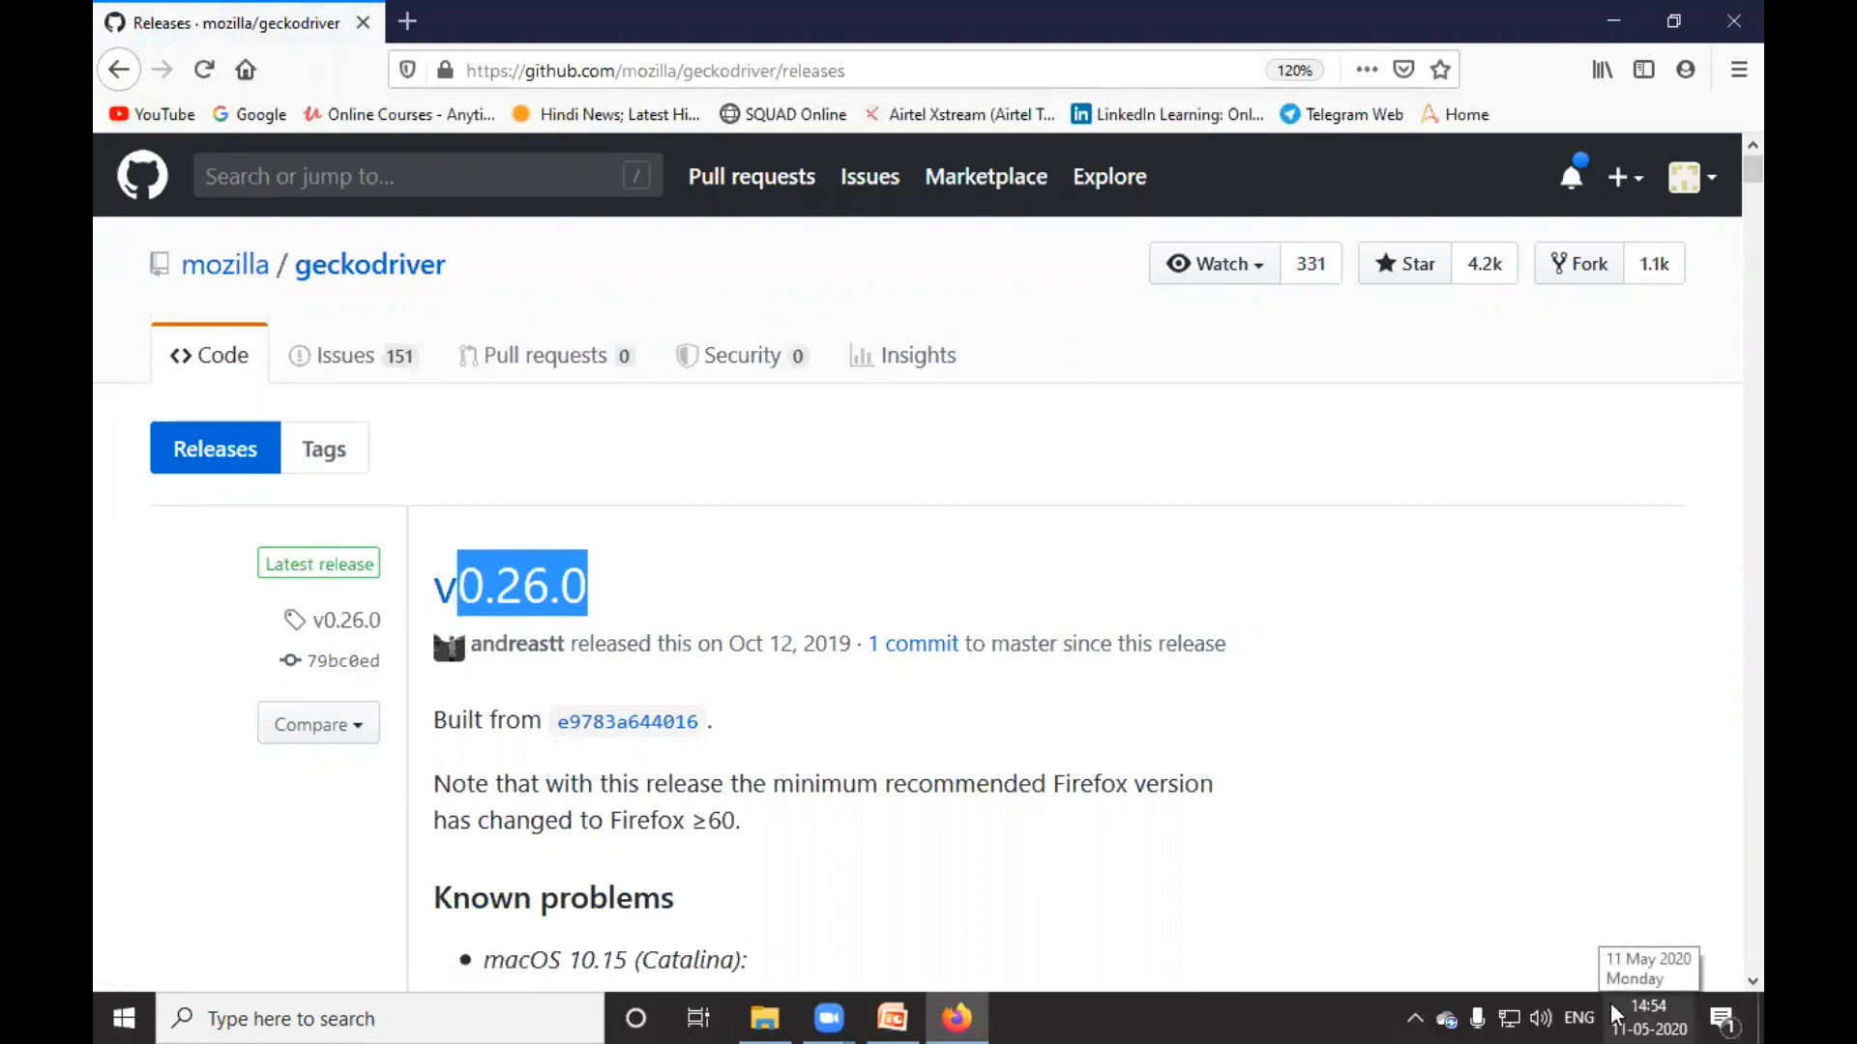
pyautogui.click(692, 593)
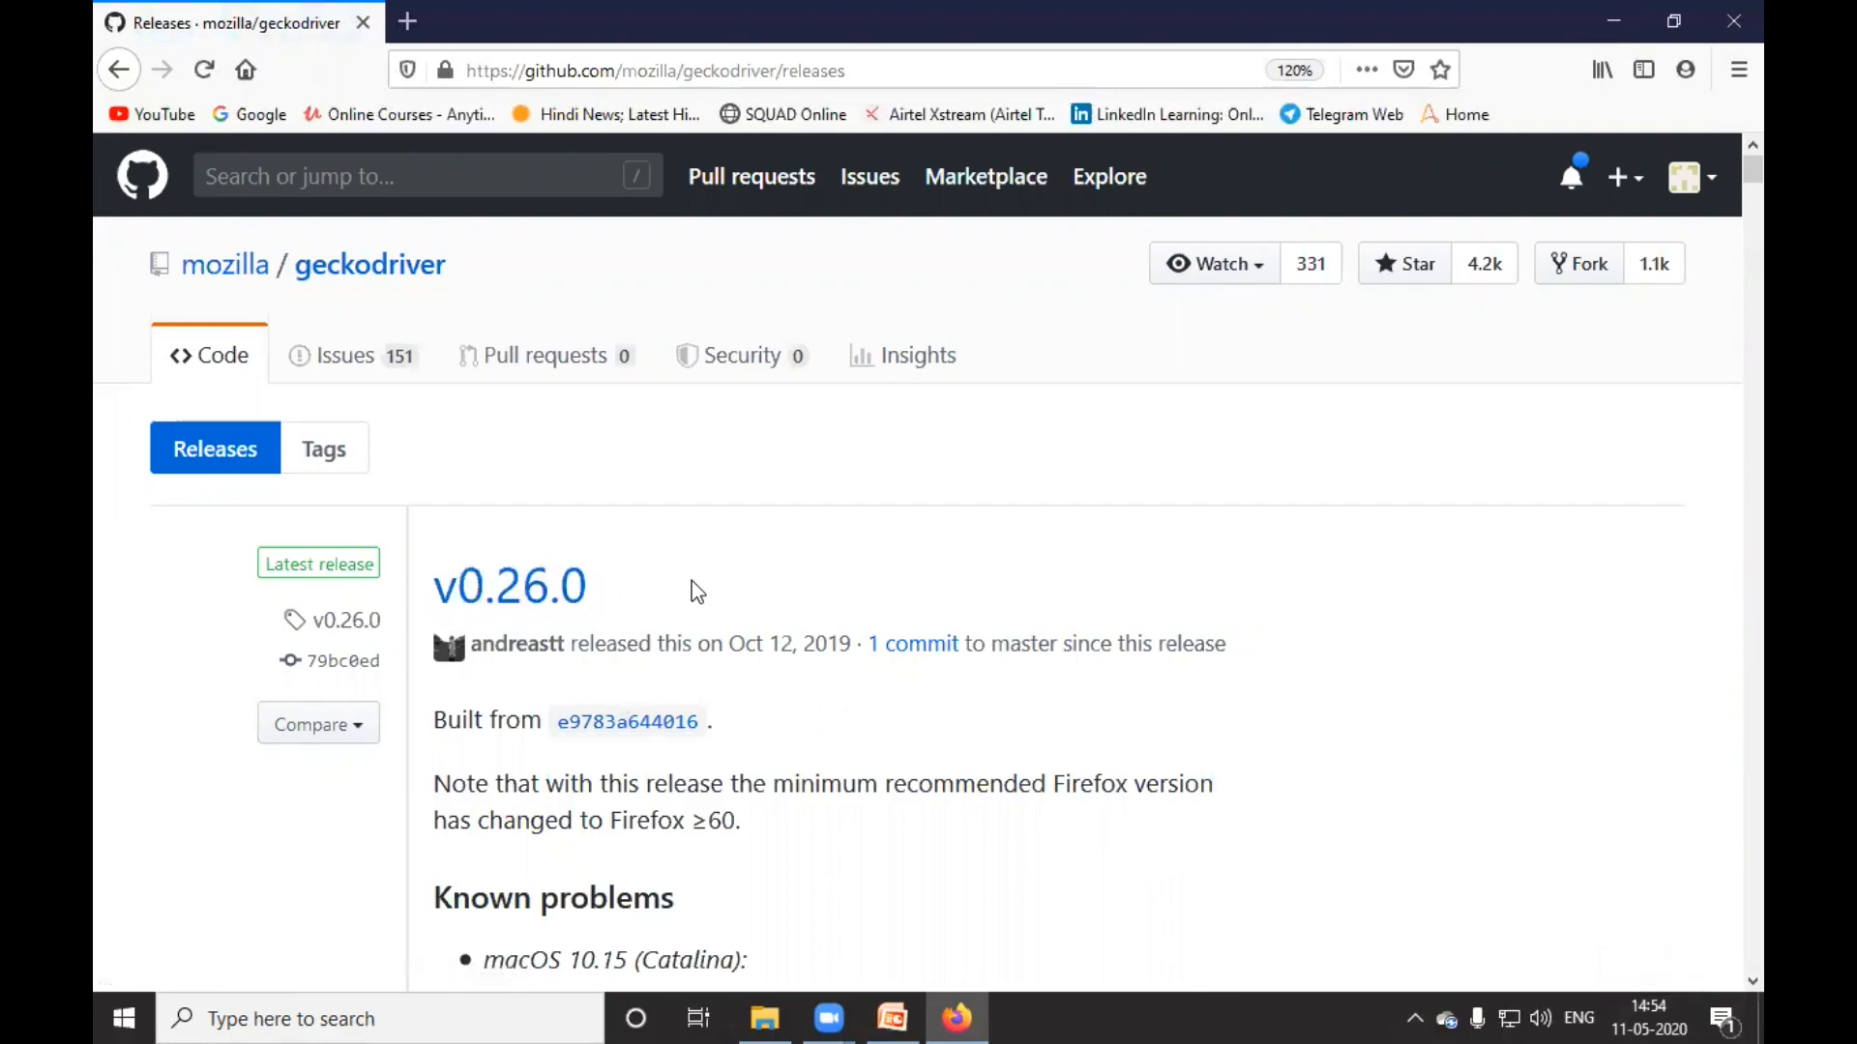
pyautogui.scroll(-2, 717, 468)
pyautogui.scroll(-10, 925, 593)
pyautogui.scroll(-15, 931, 593)
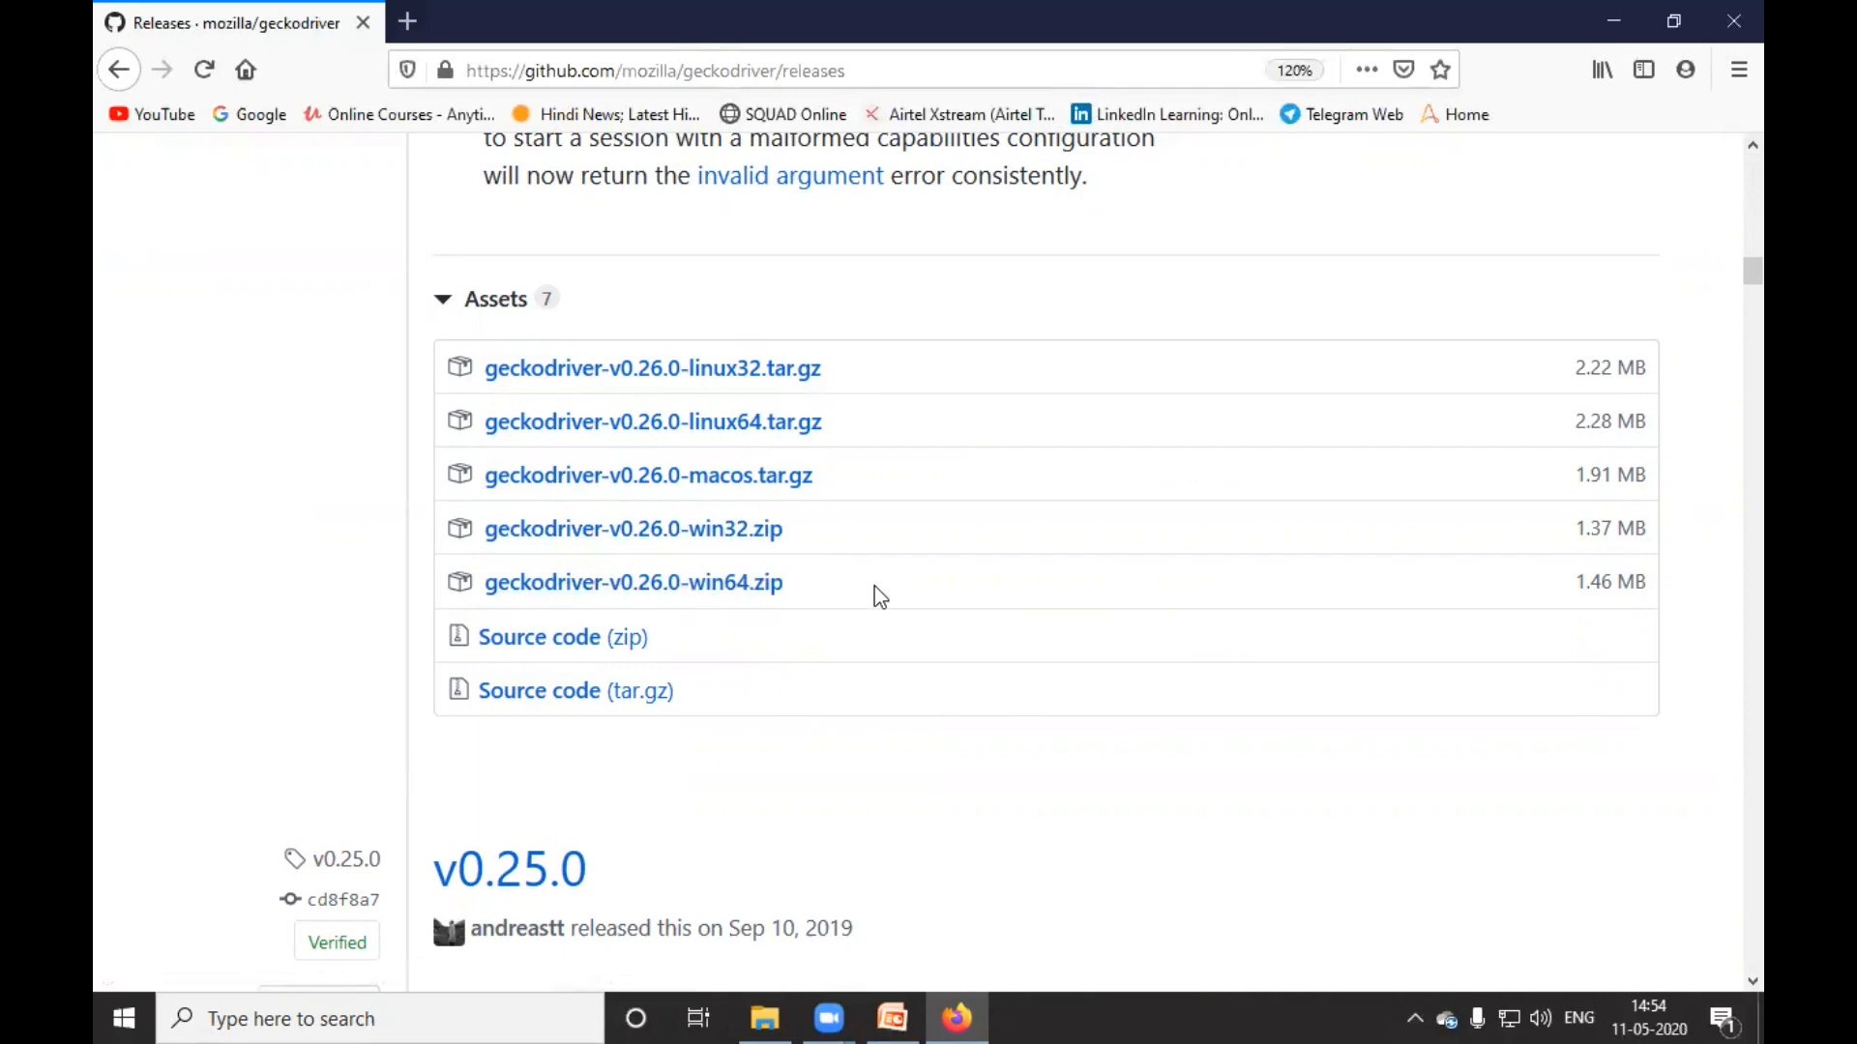
pyautogui.click(736, 592)
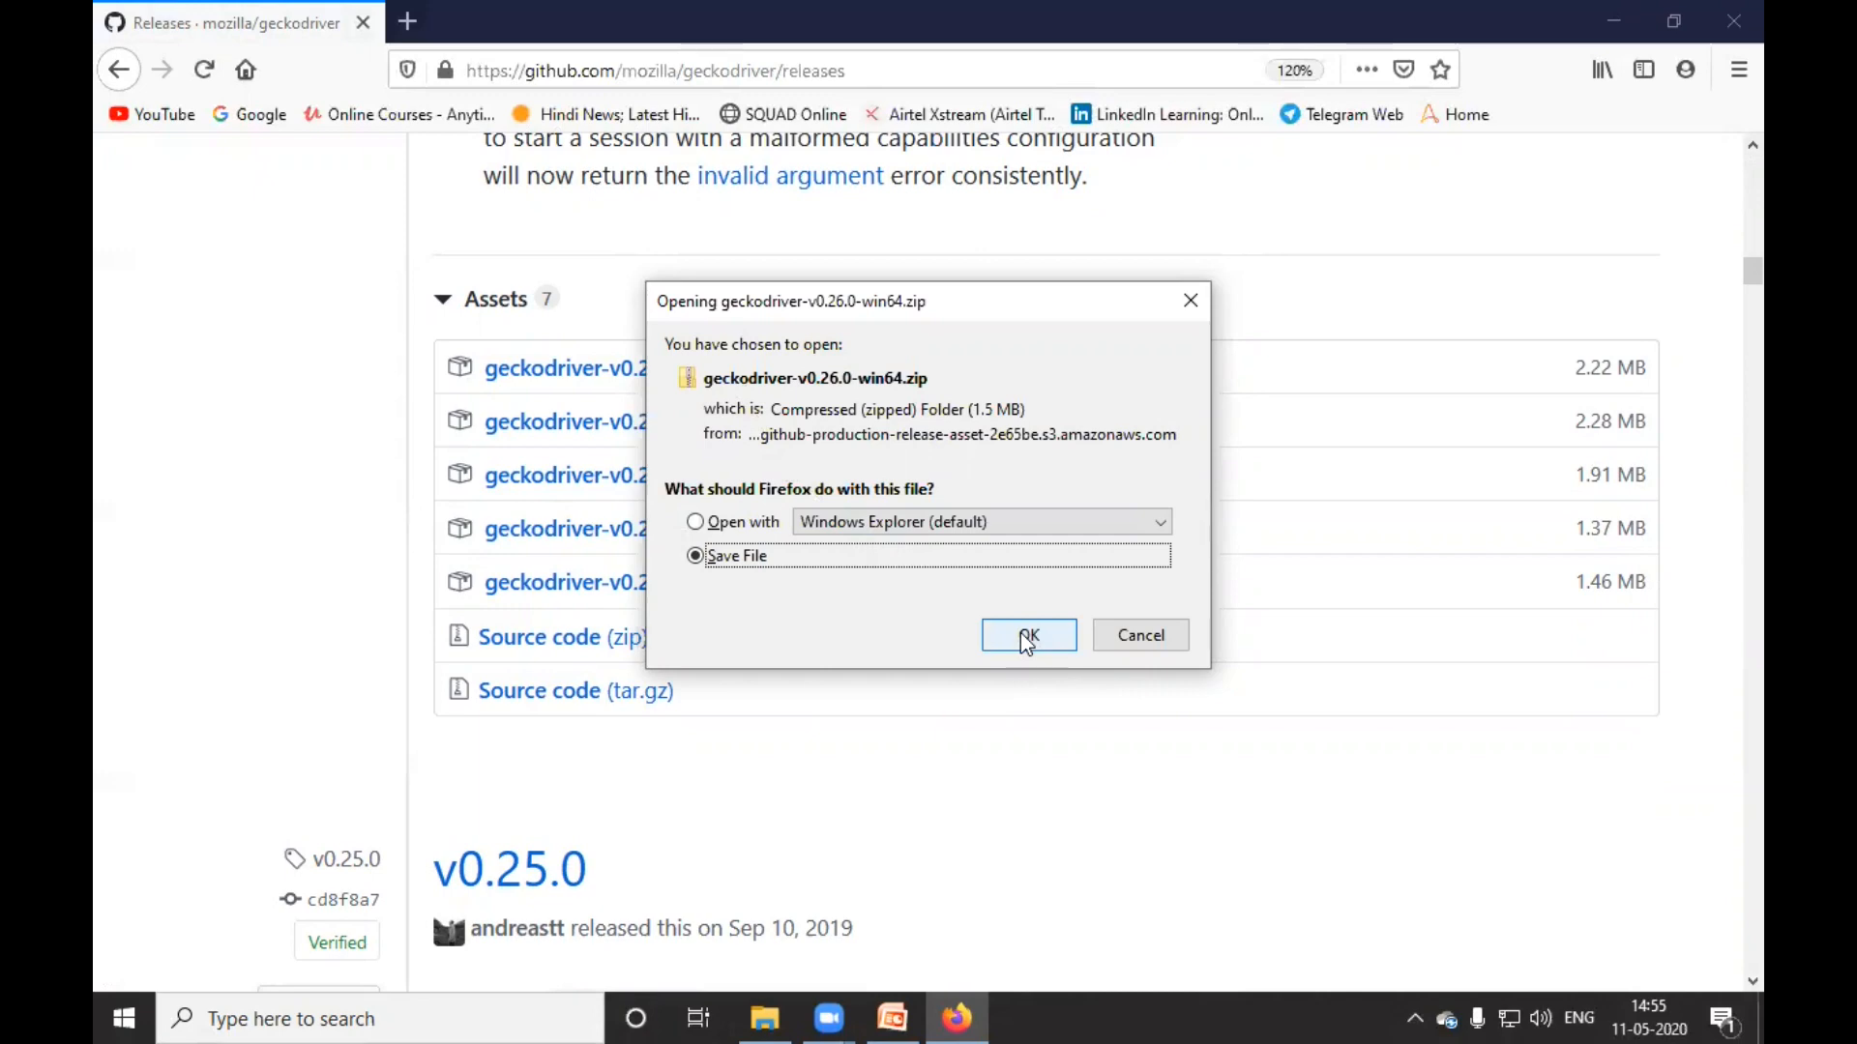
pyautogui.click(1140, 633)
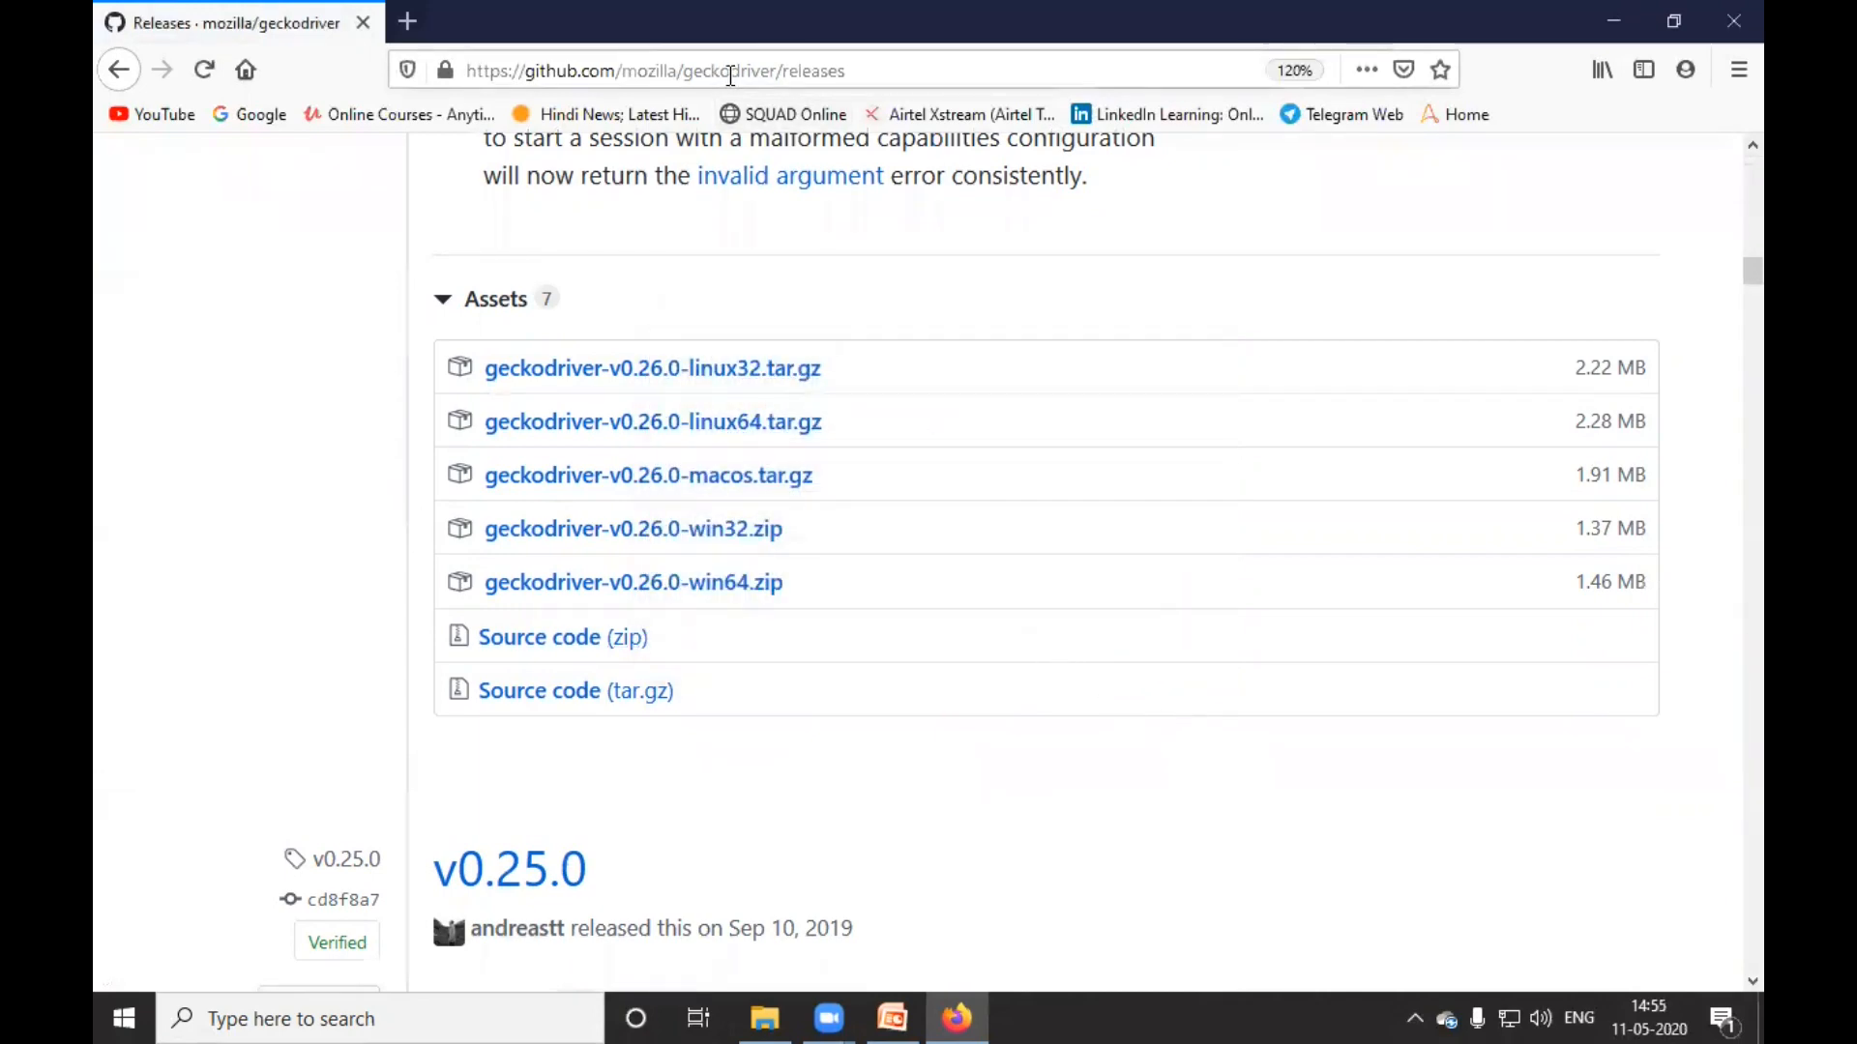
# - Go to selenium.dev and open its Downloads page
pyautogui.click(730, 75)
pyautogui.doubleClick(731, 74)
pyautogui.tripleClick(730, 75)
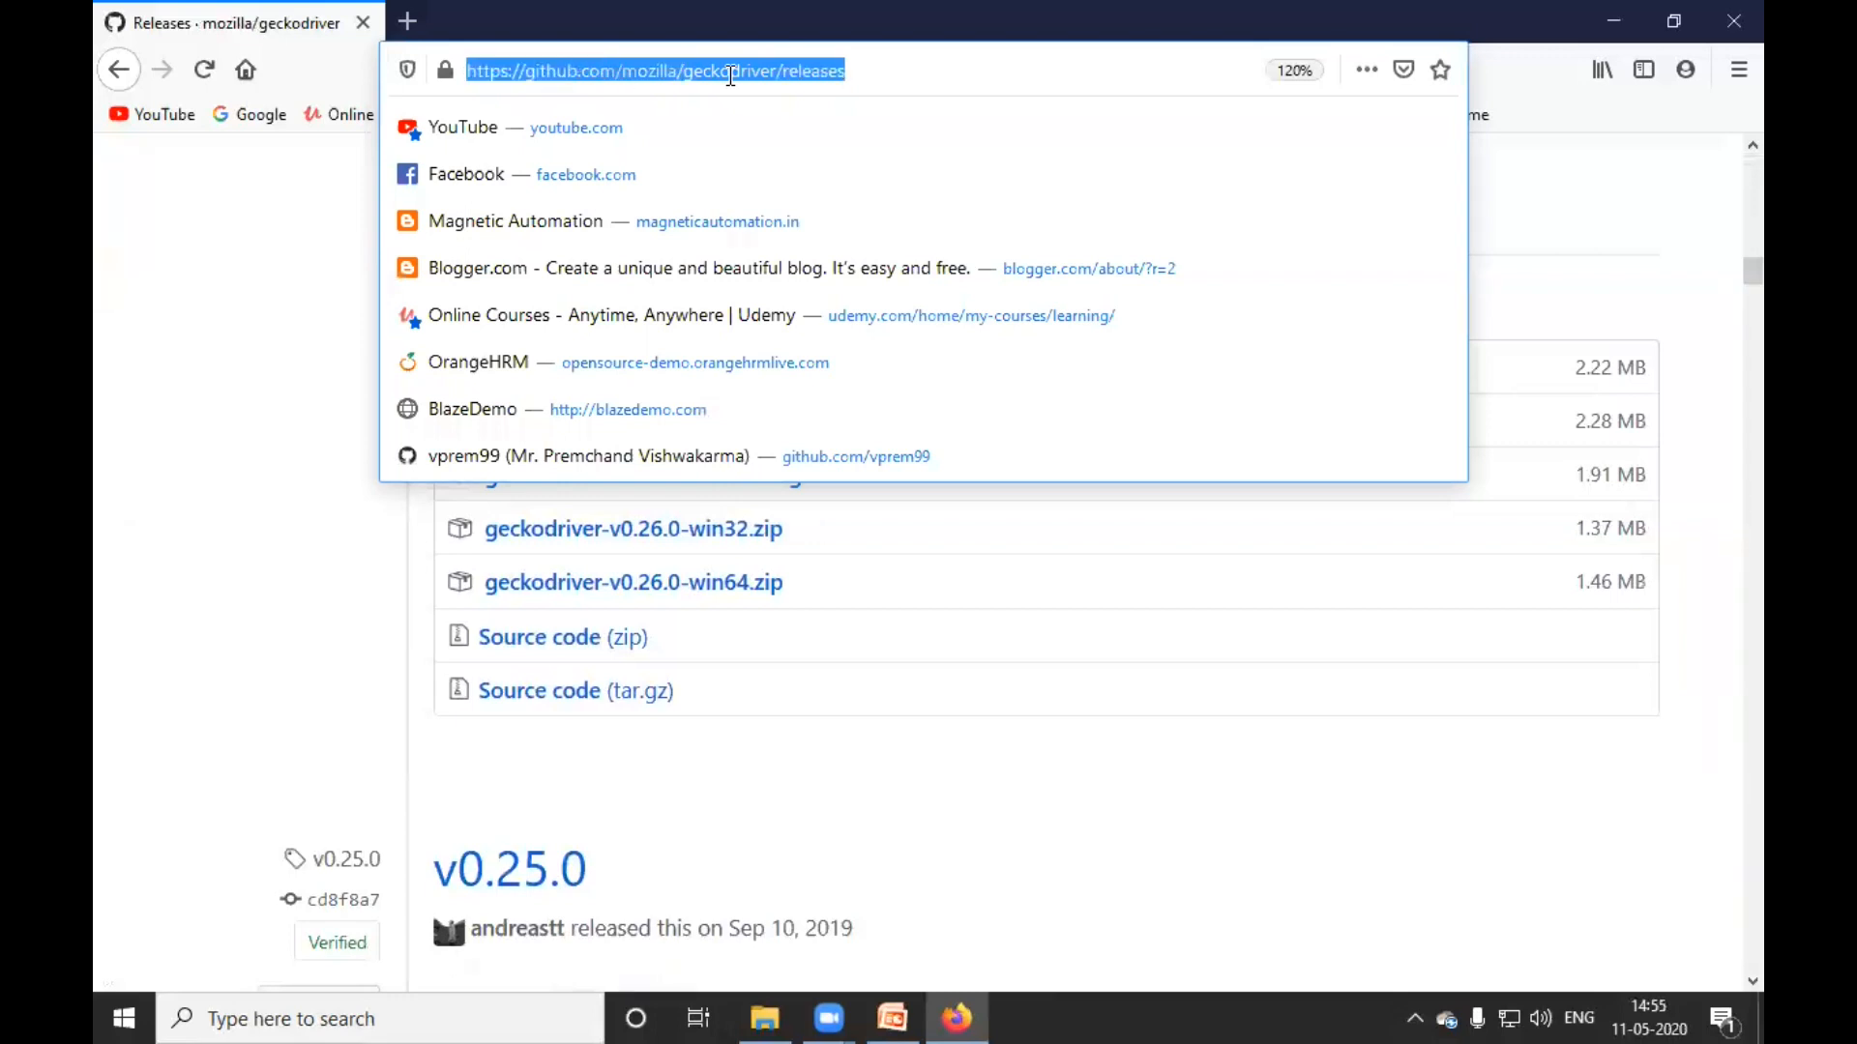
pyautogui.click(186, 375)
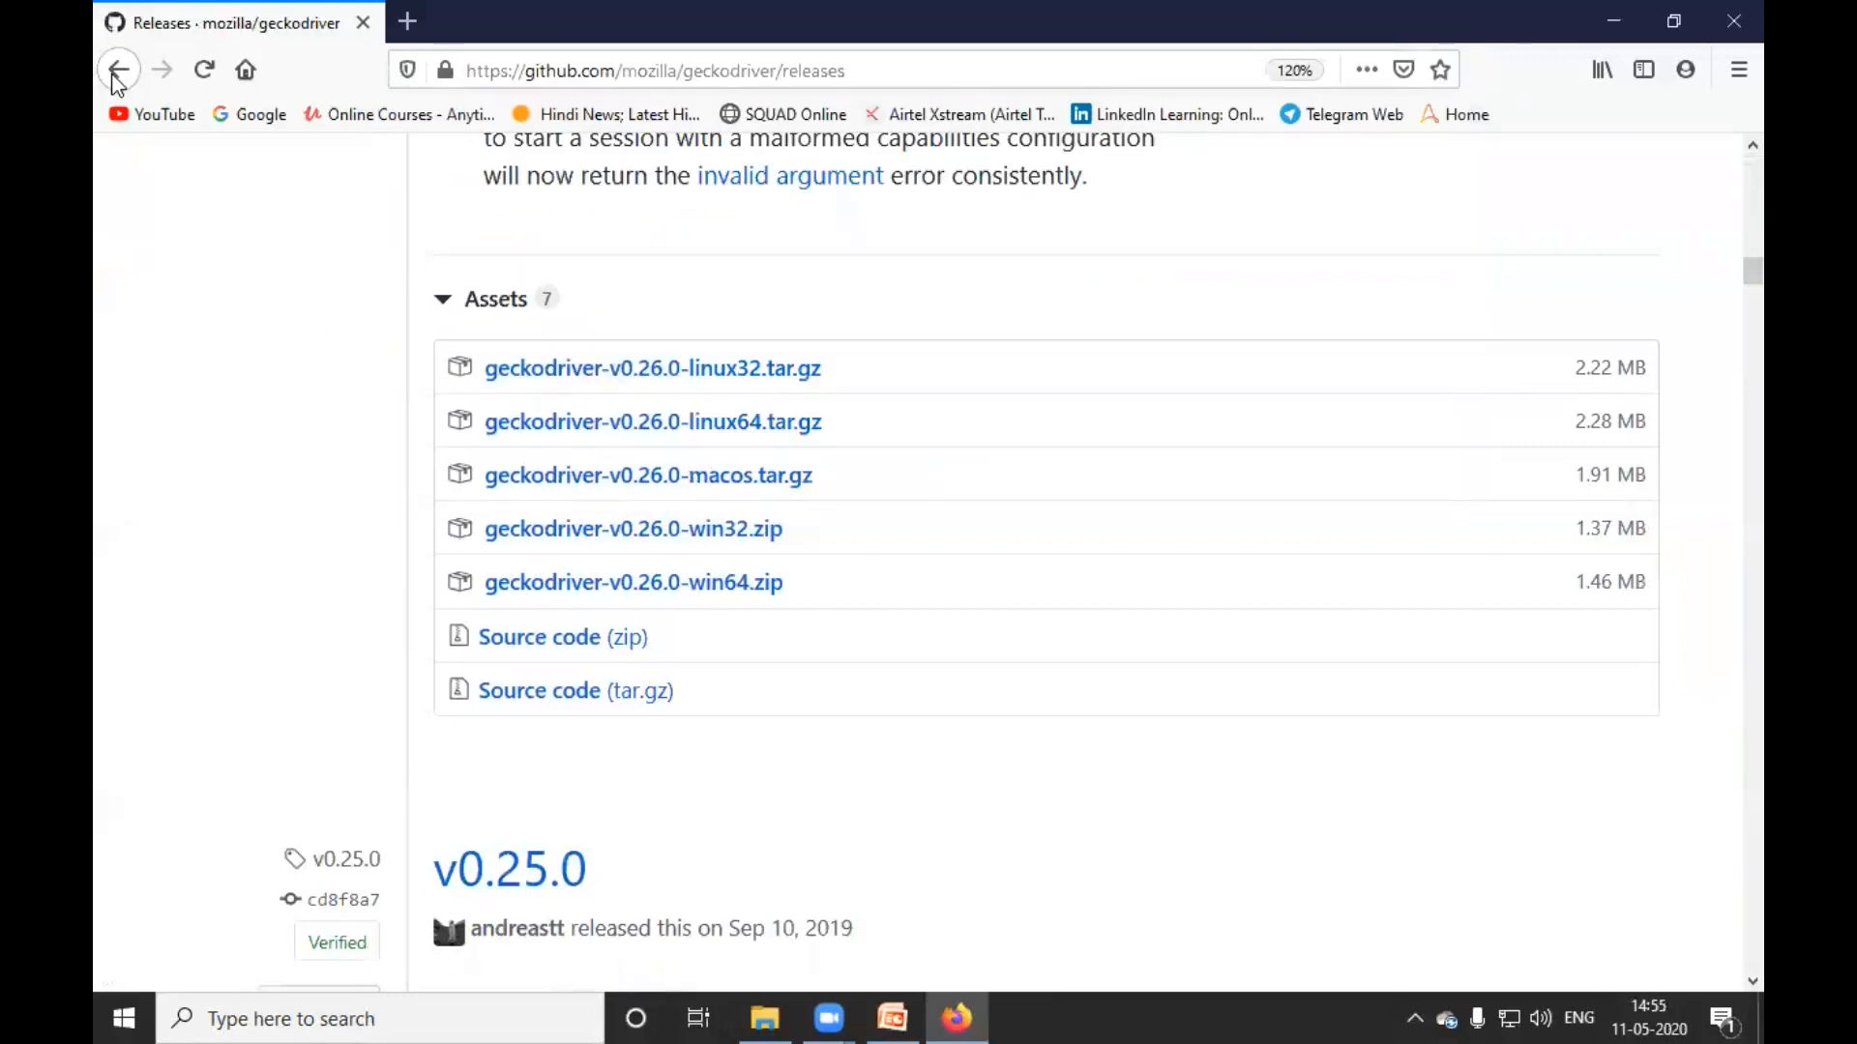
pyautogui.tripleClick(490, 74)
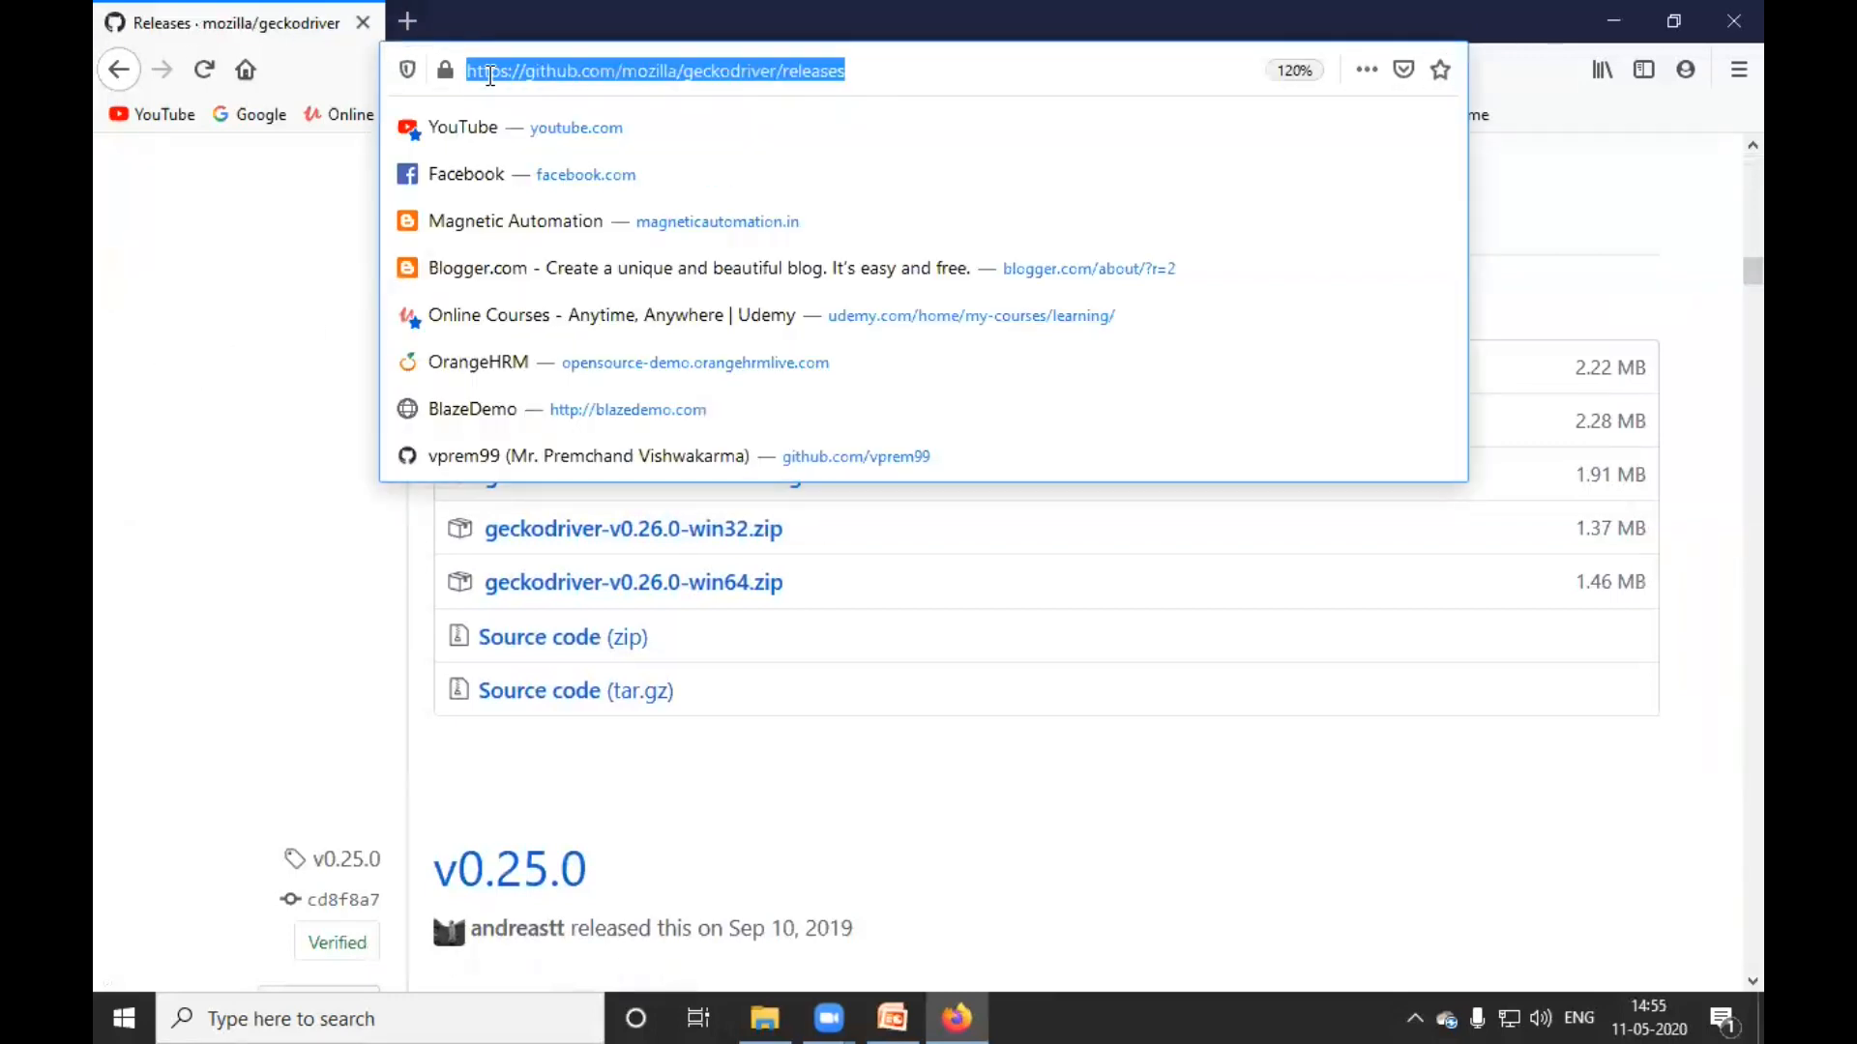
pyautogui.write('selenium.dev')
pyautogui.press('Return')
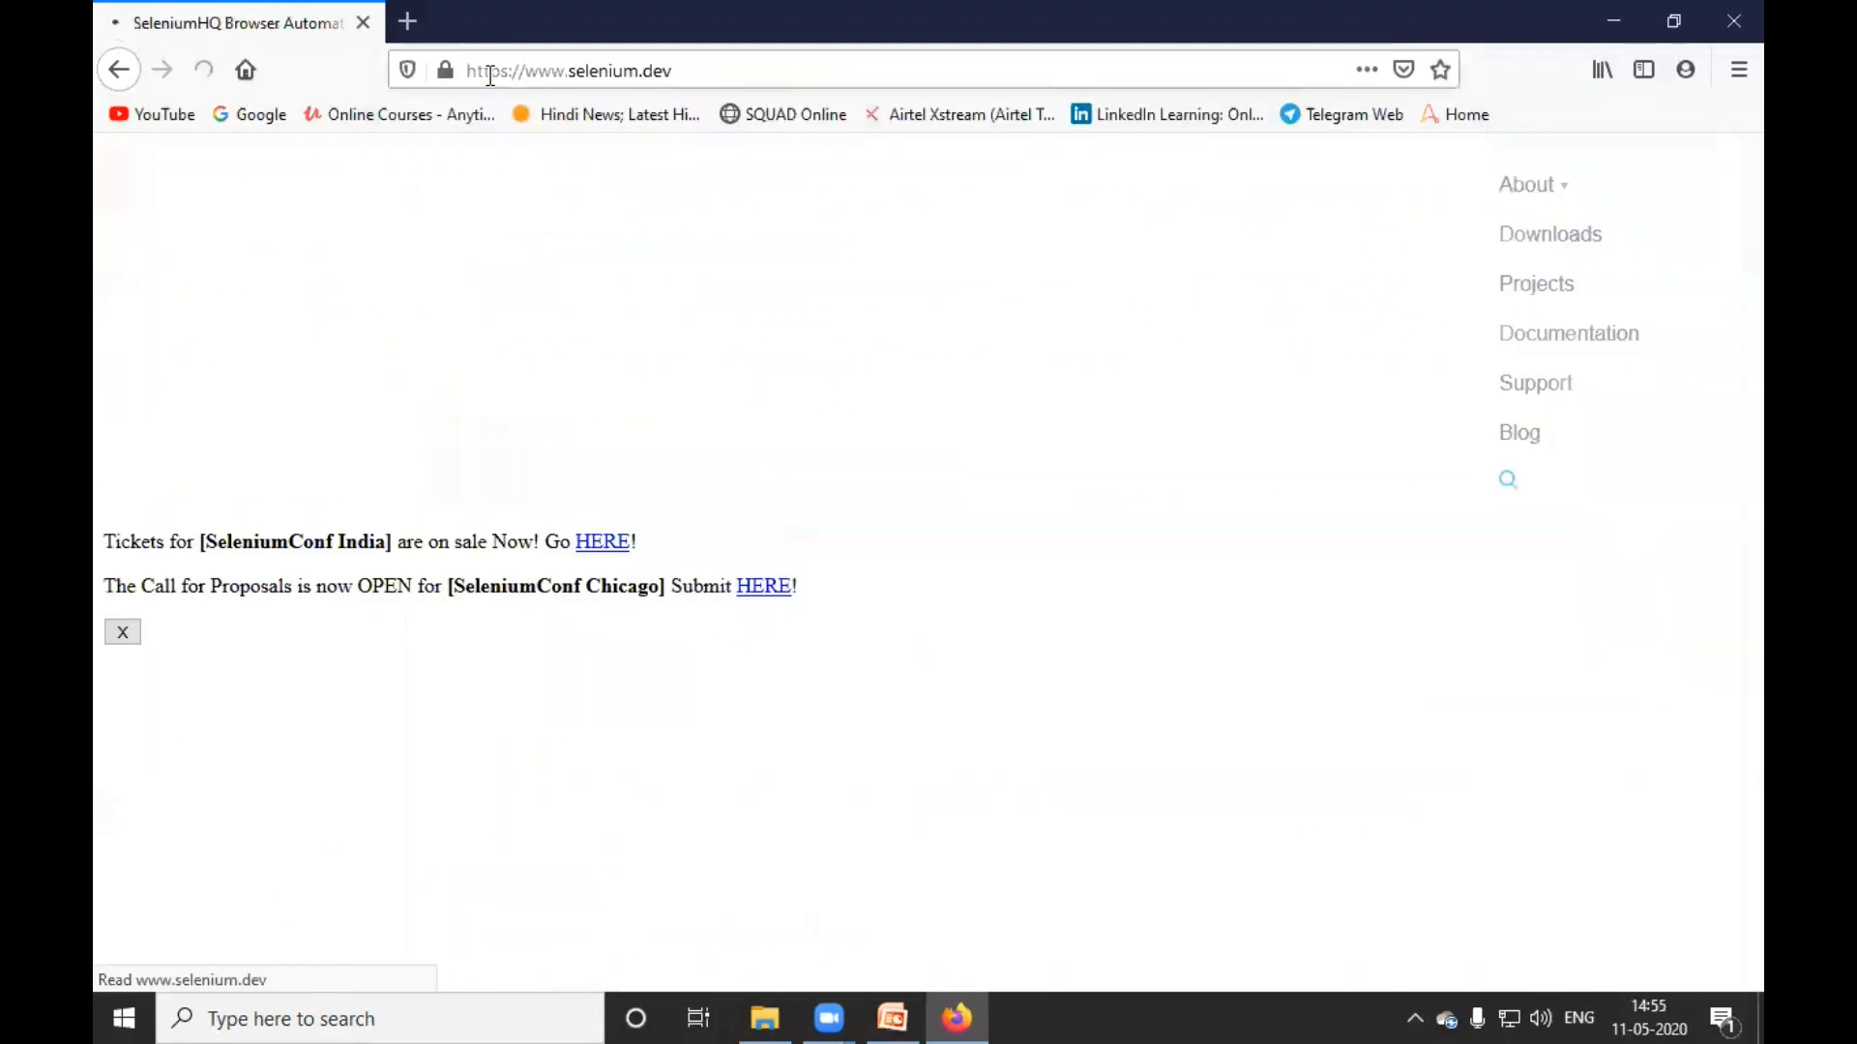
pyautogui.scroll(-6, 856, 431)
pyautogui.scroll(4, 798, 477)
pyautogui.scroll(2, 798, 478)
pyautogui.click(911, 192)
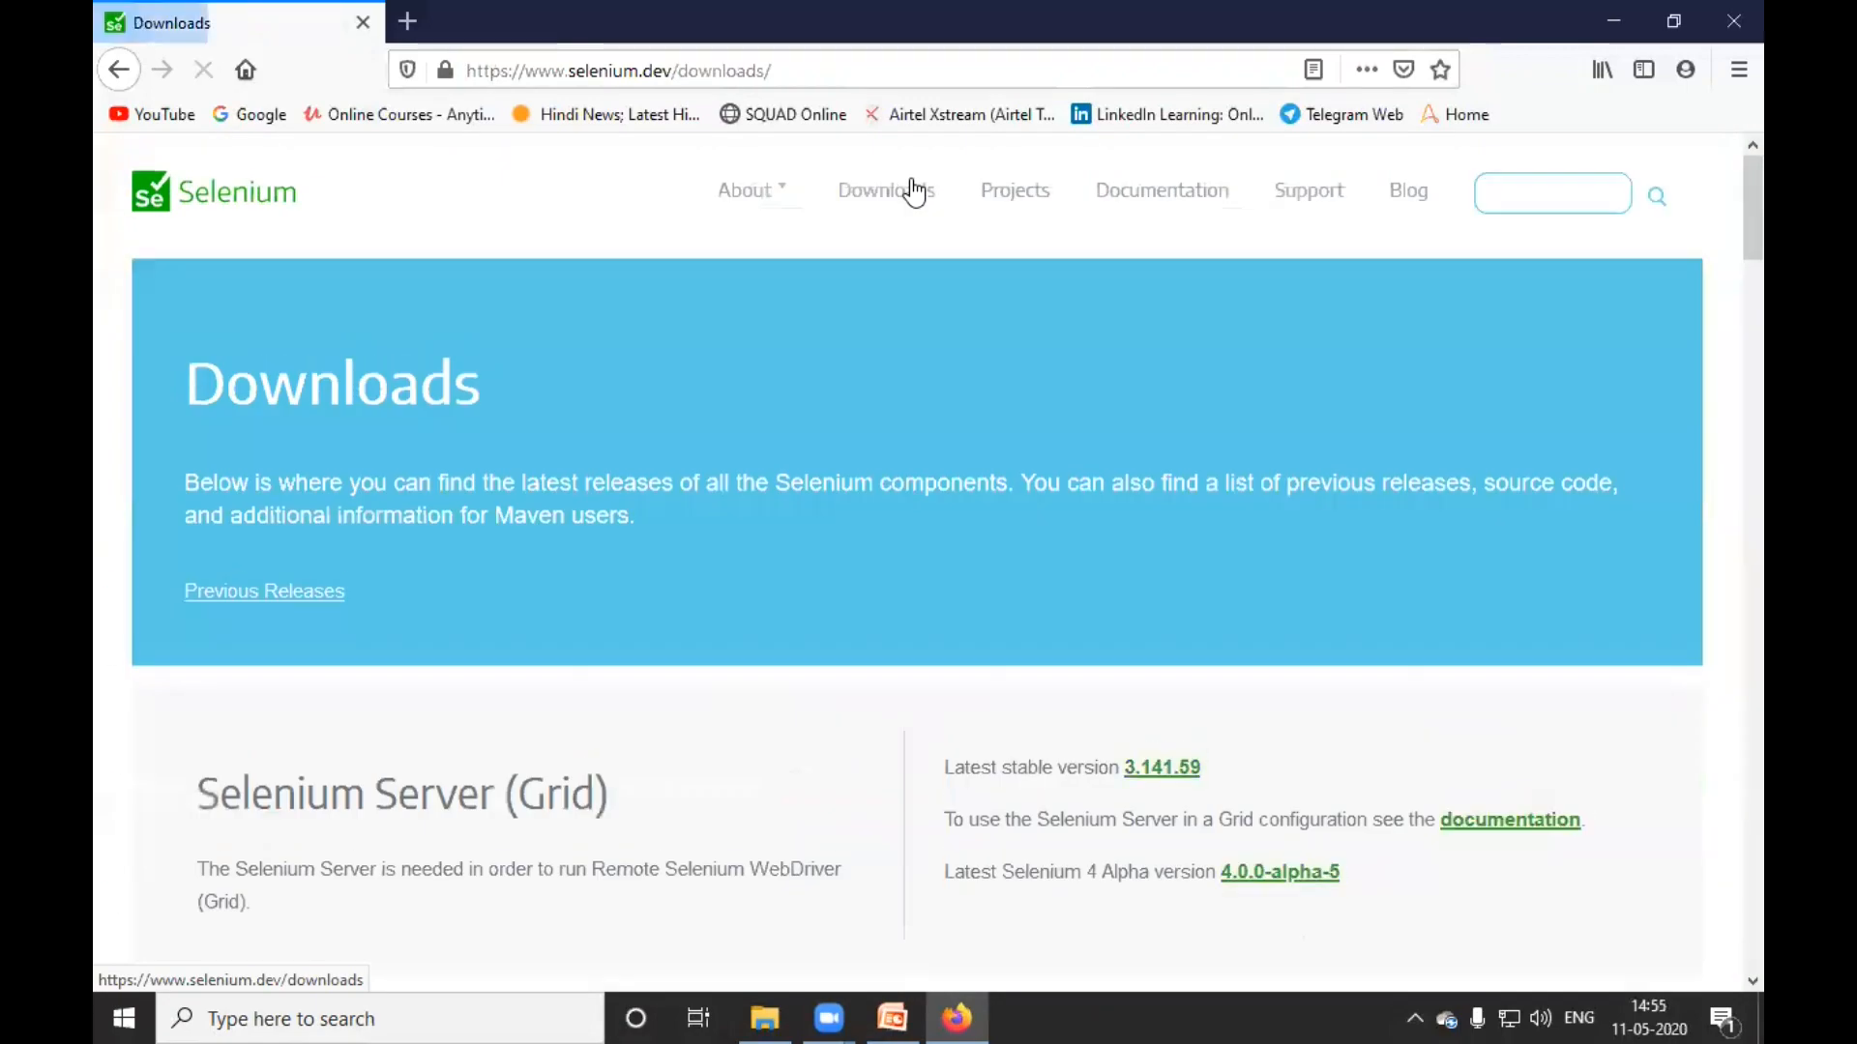
# - Expand the supported browsers list on the Downloads page down to the Chrome entry
pyautogui.scroll(-12, 890, 414)
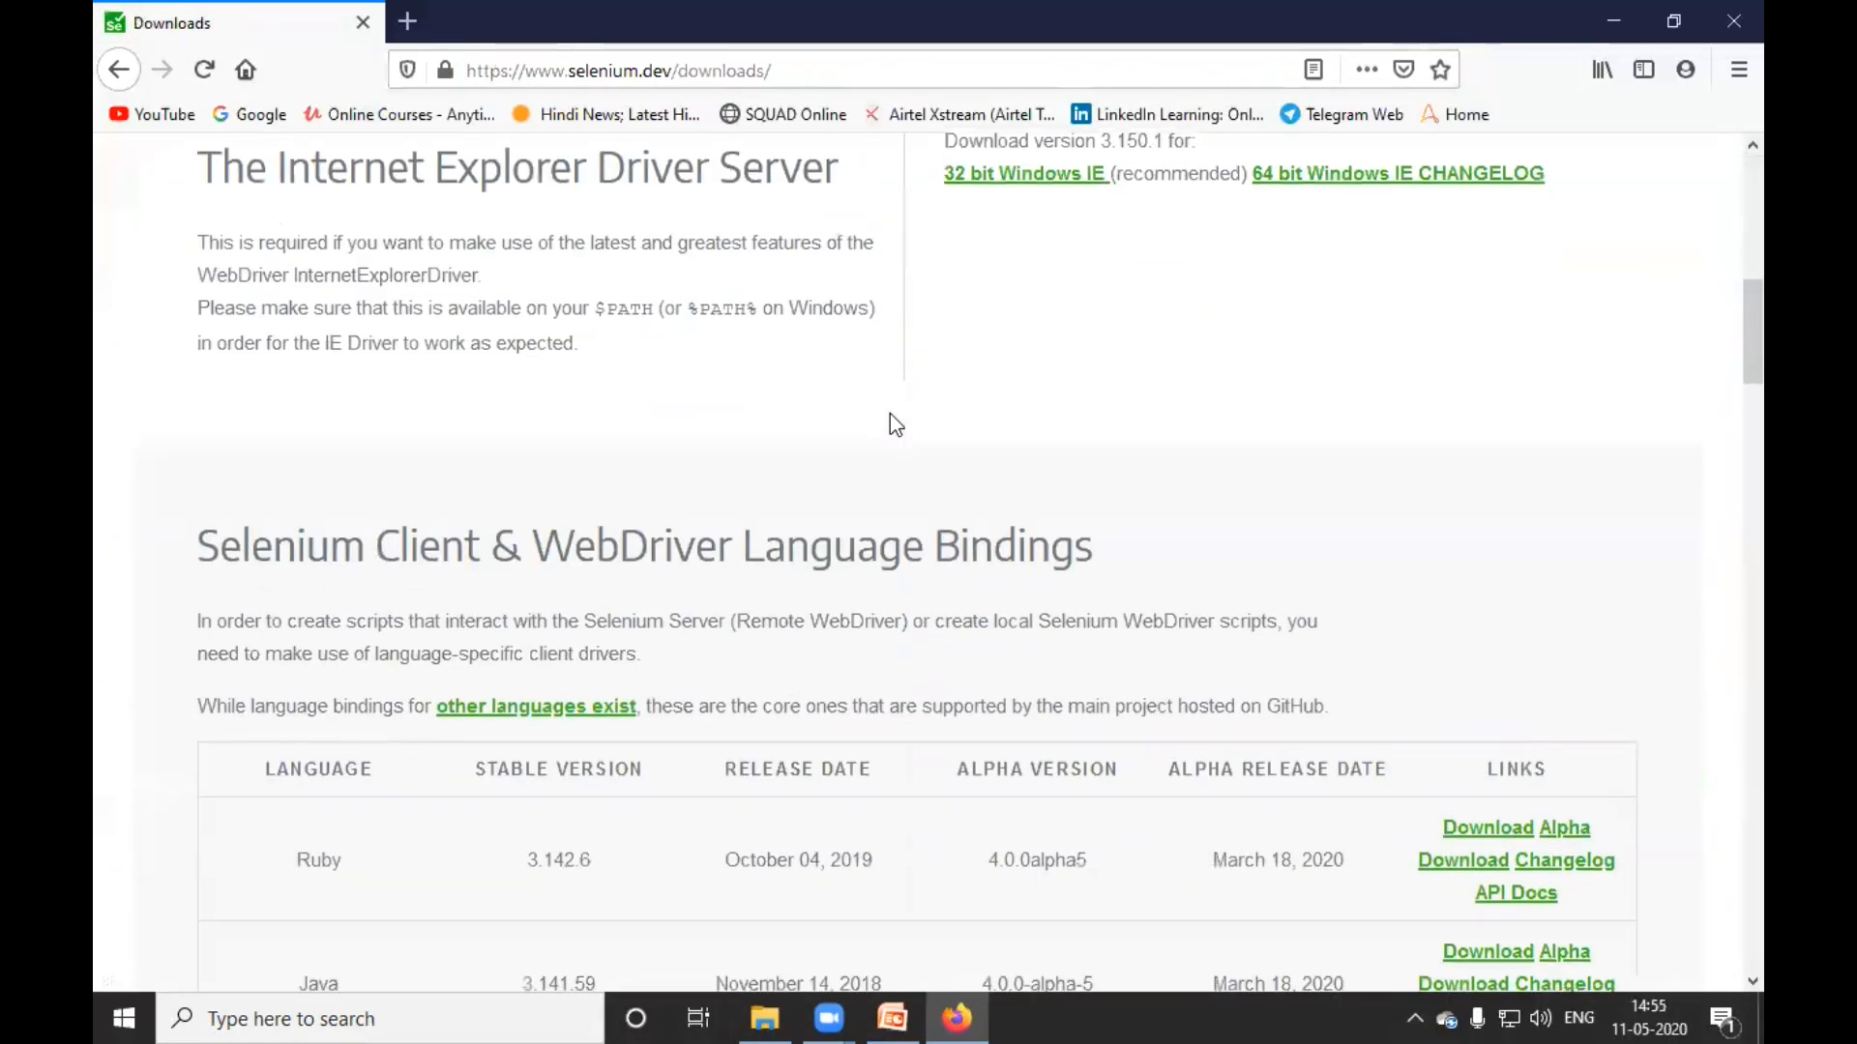
pyautogui.scroll(-12, 890, 414)
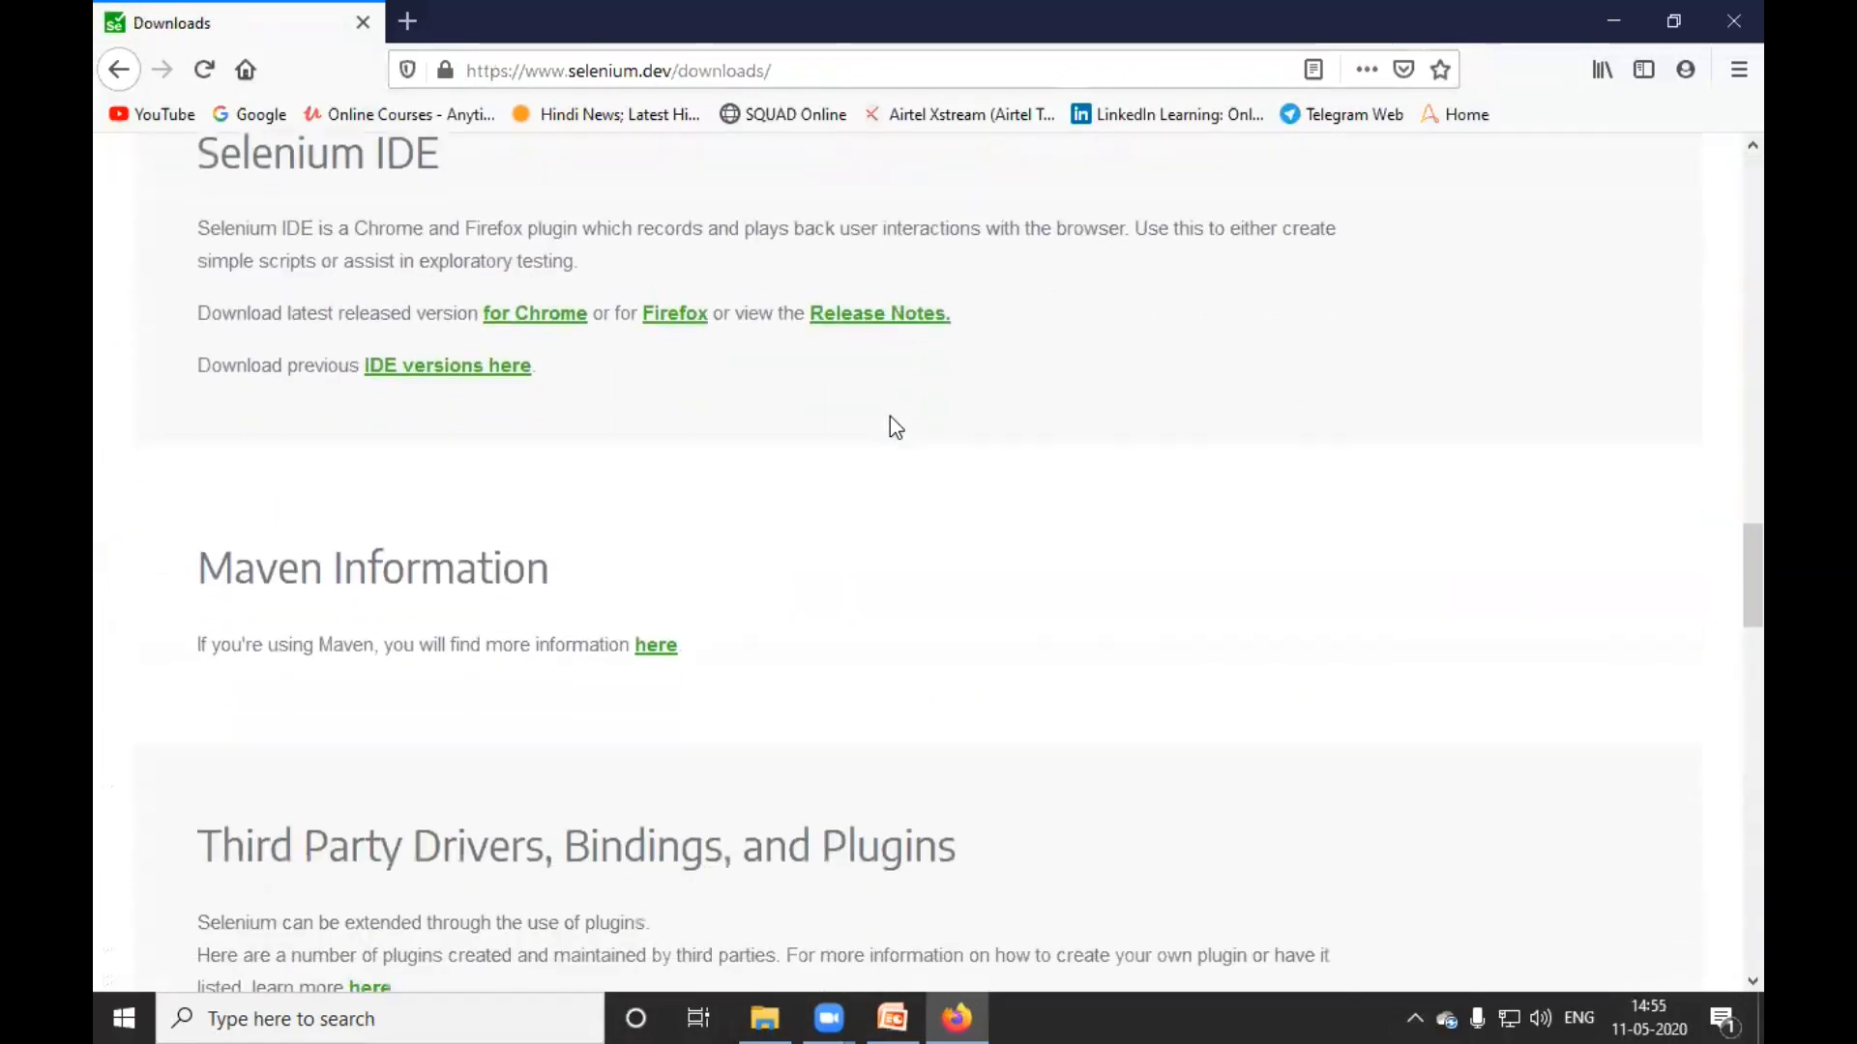
pyautogui.scroll(-7, 890, 421)
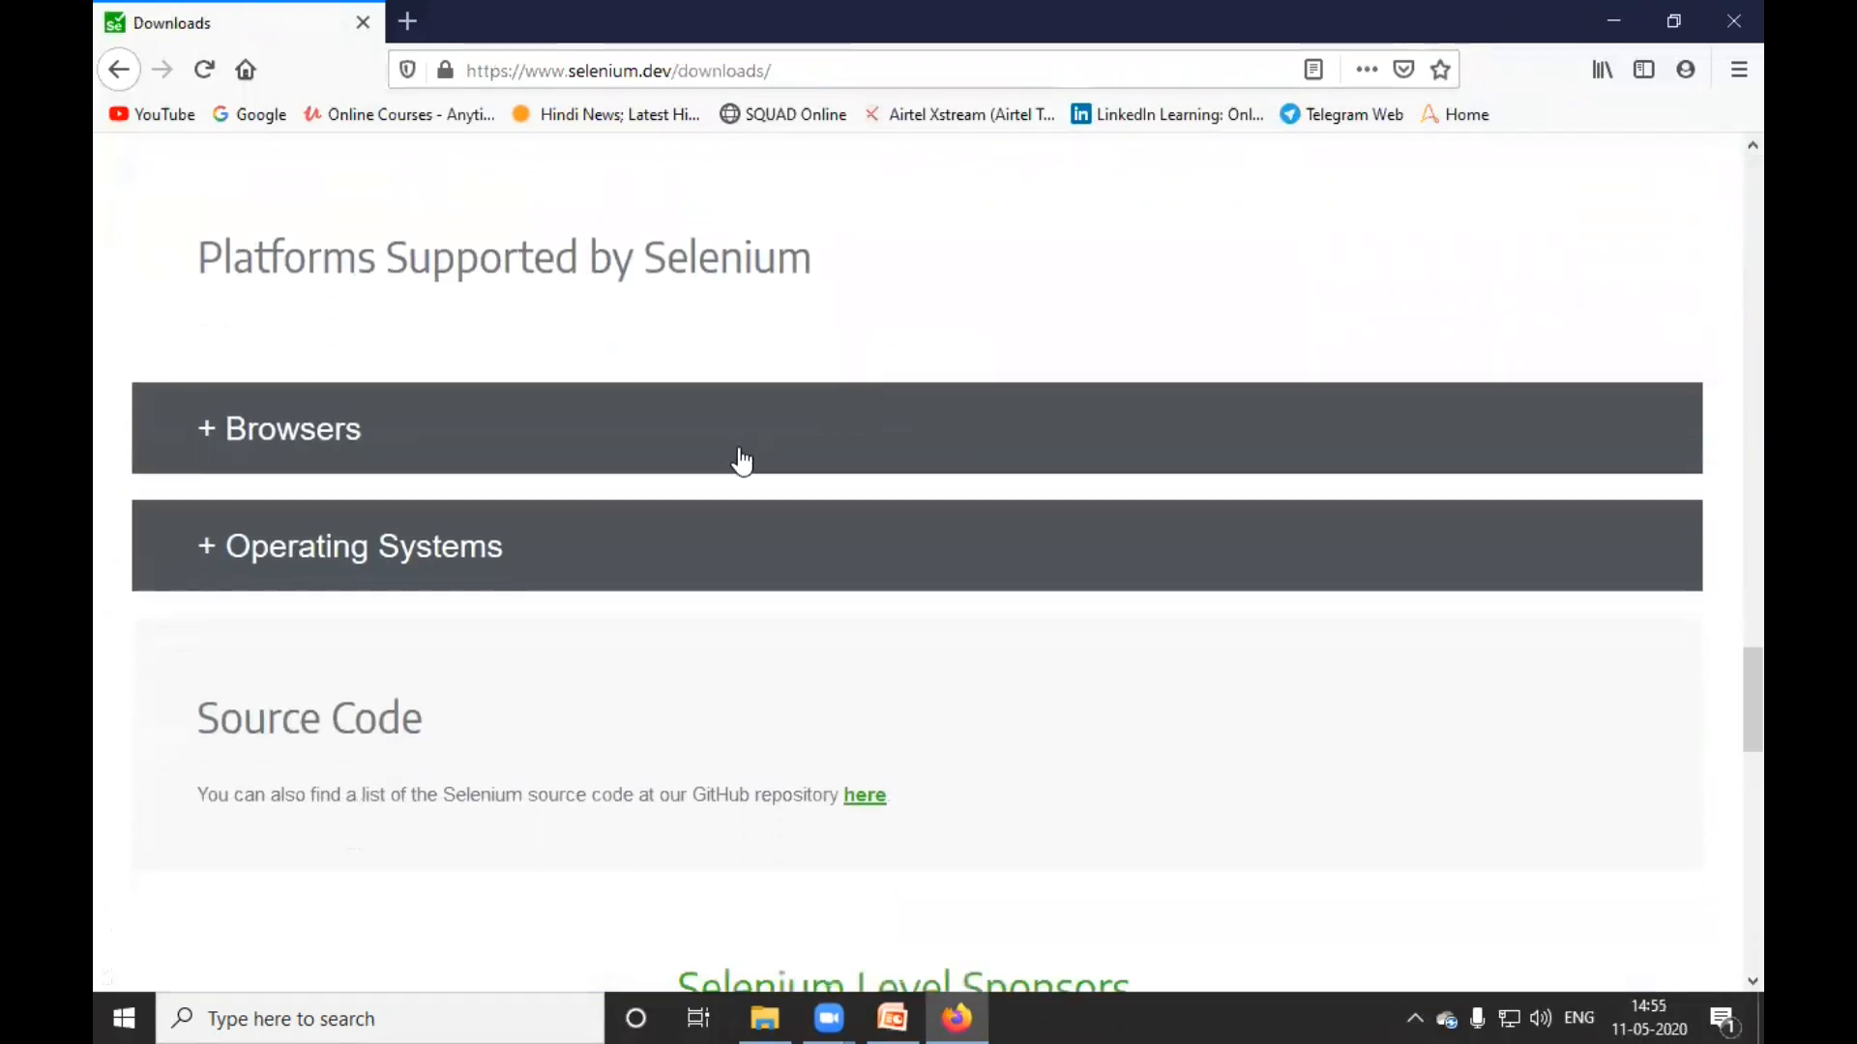
pyautogui.click(741, 463)
pyautogui.scroll(-9, 744, 467)
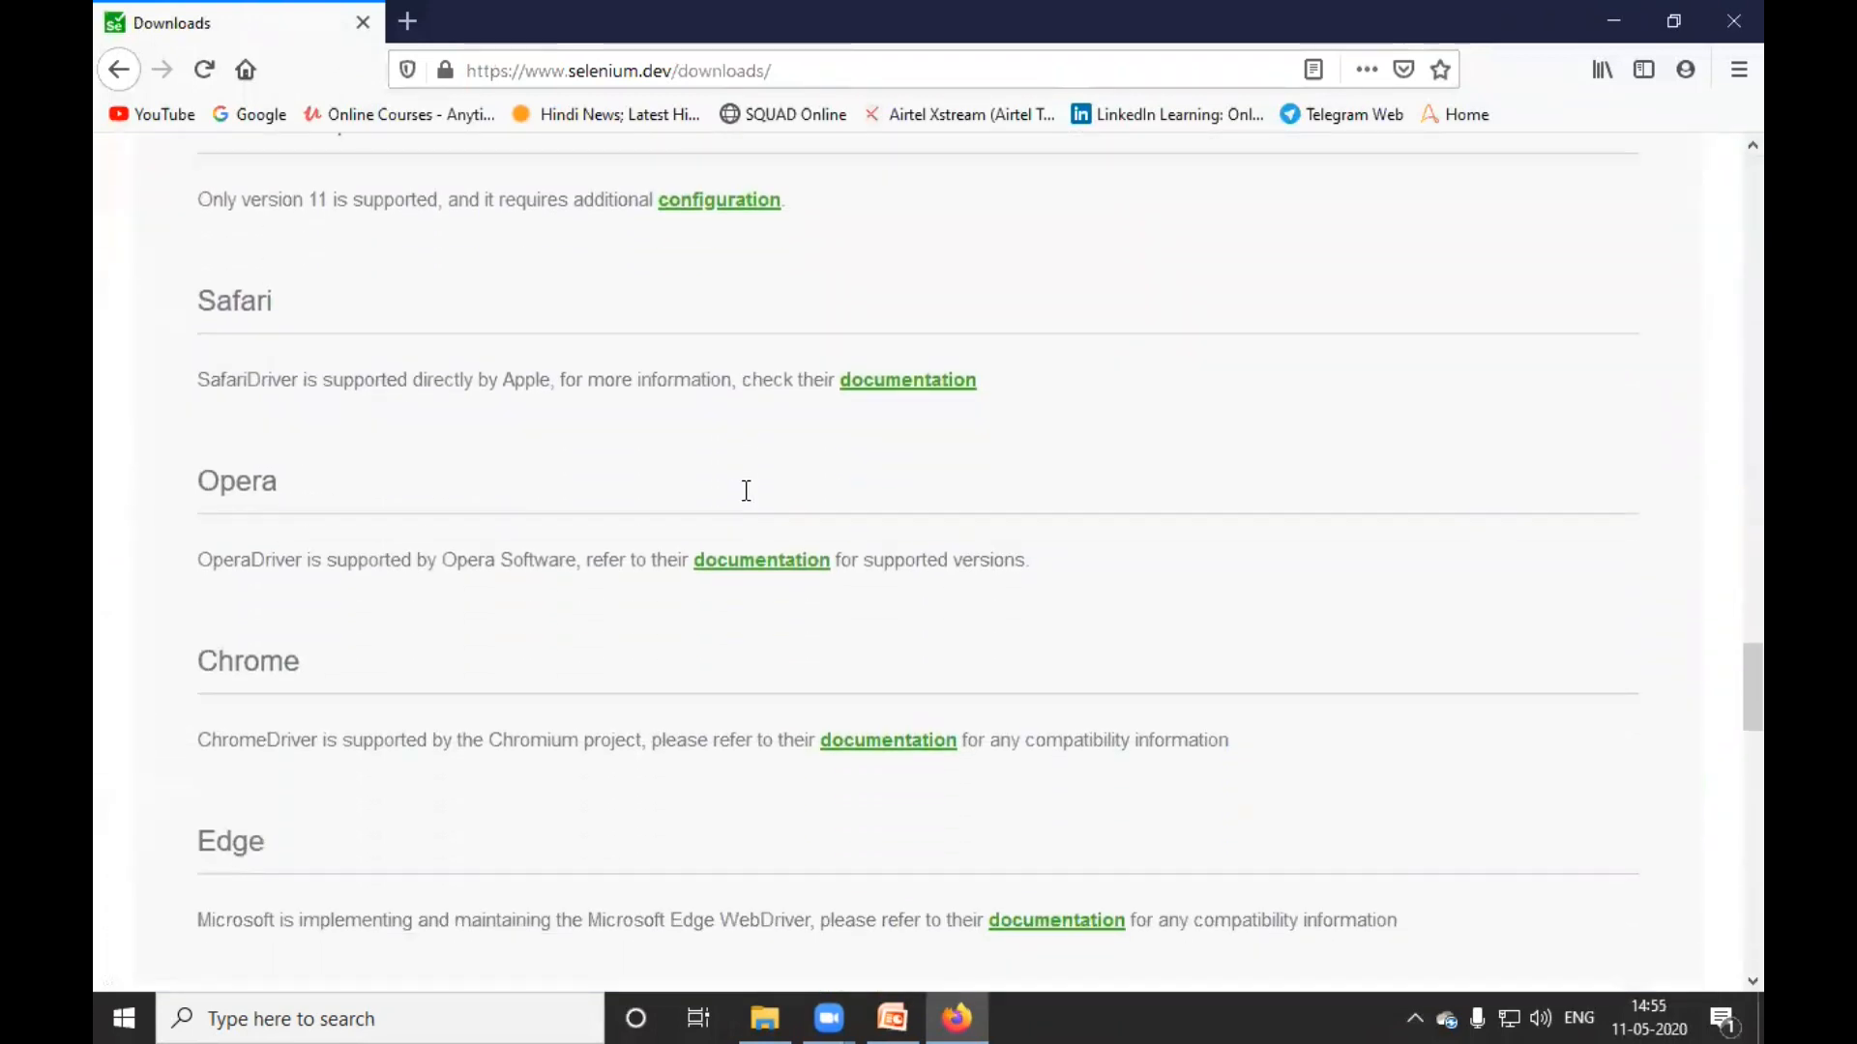
# - Open the Chrome entry's ChromeDriver documentation and go to the current stable release, ChromeDriver 81.0.4044.138
pyautogui.moveTo(262, 404); pyautogui.dragTo(218, 404)
pyautogui.click(891, 493)
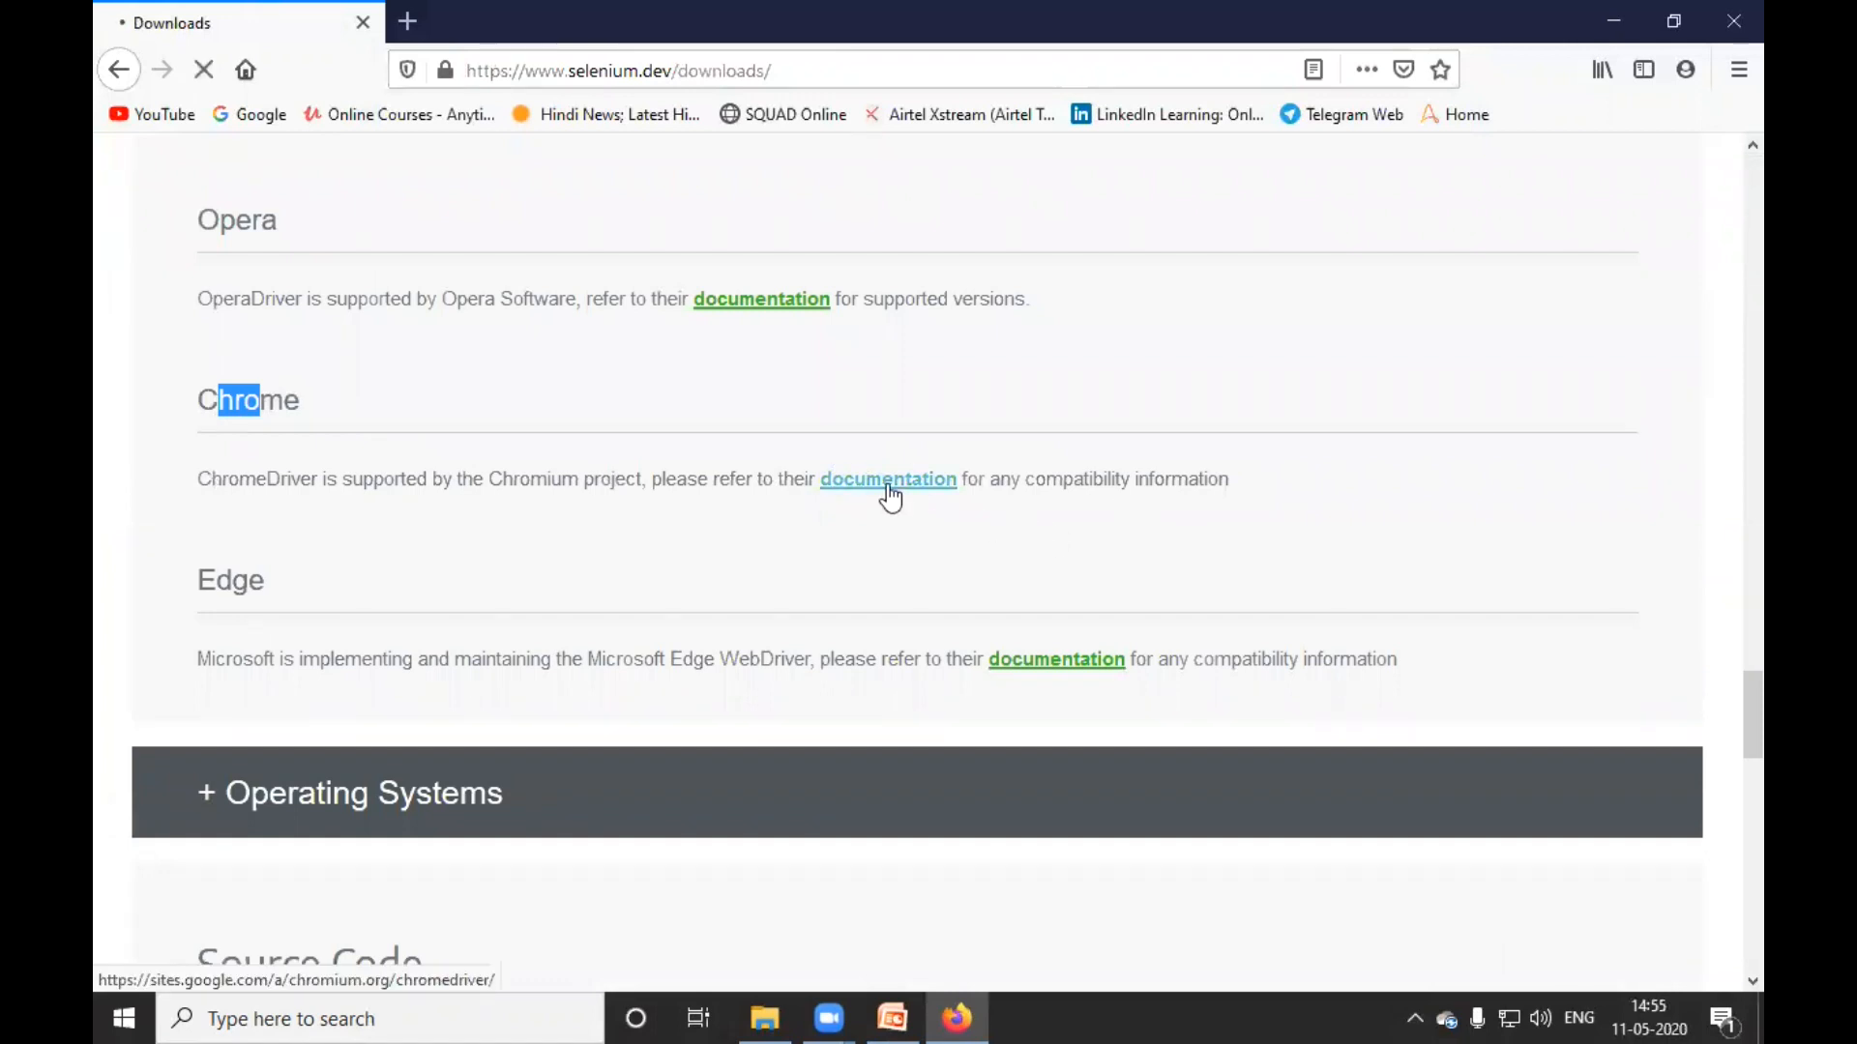
pyautogui.scroll(-3, 890, 483)
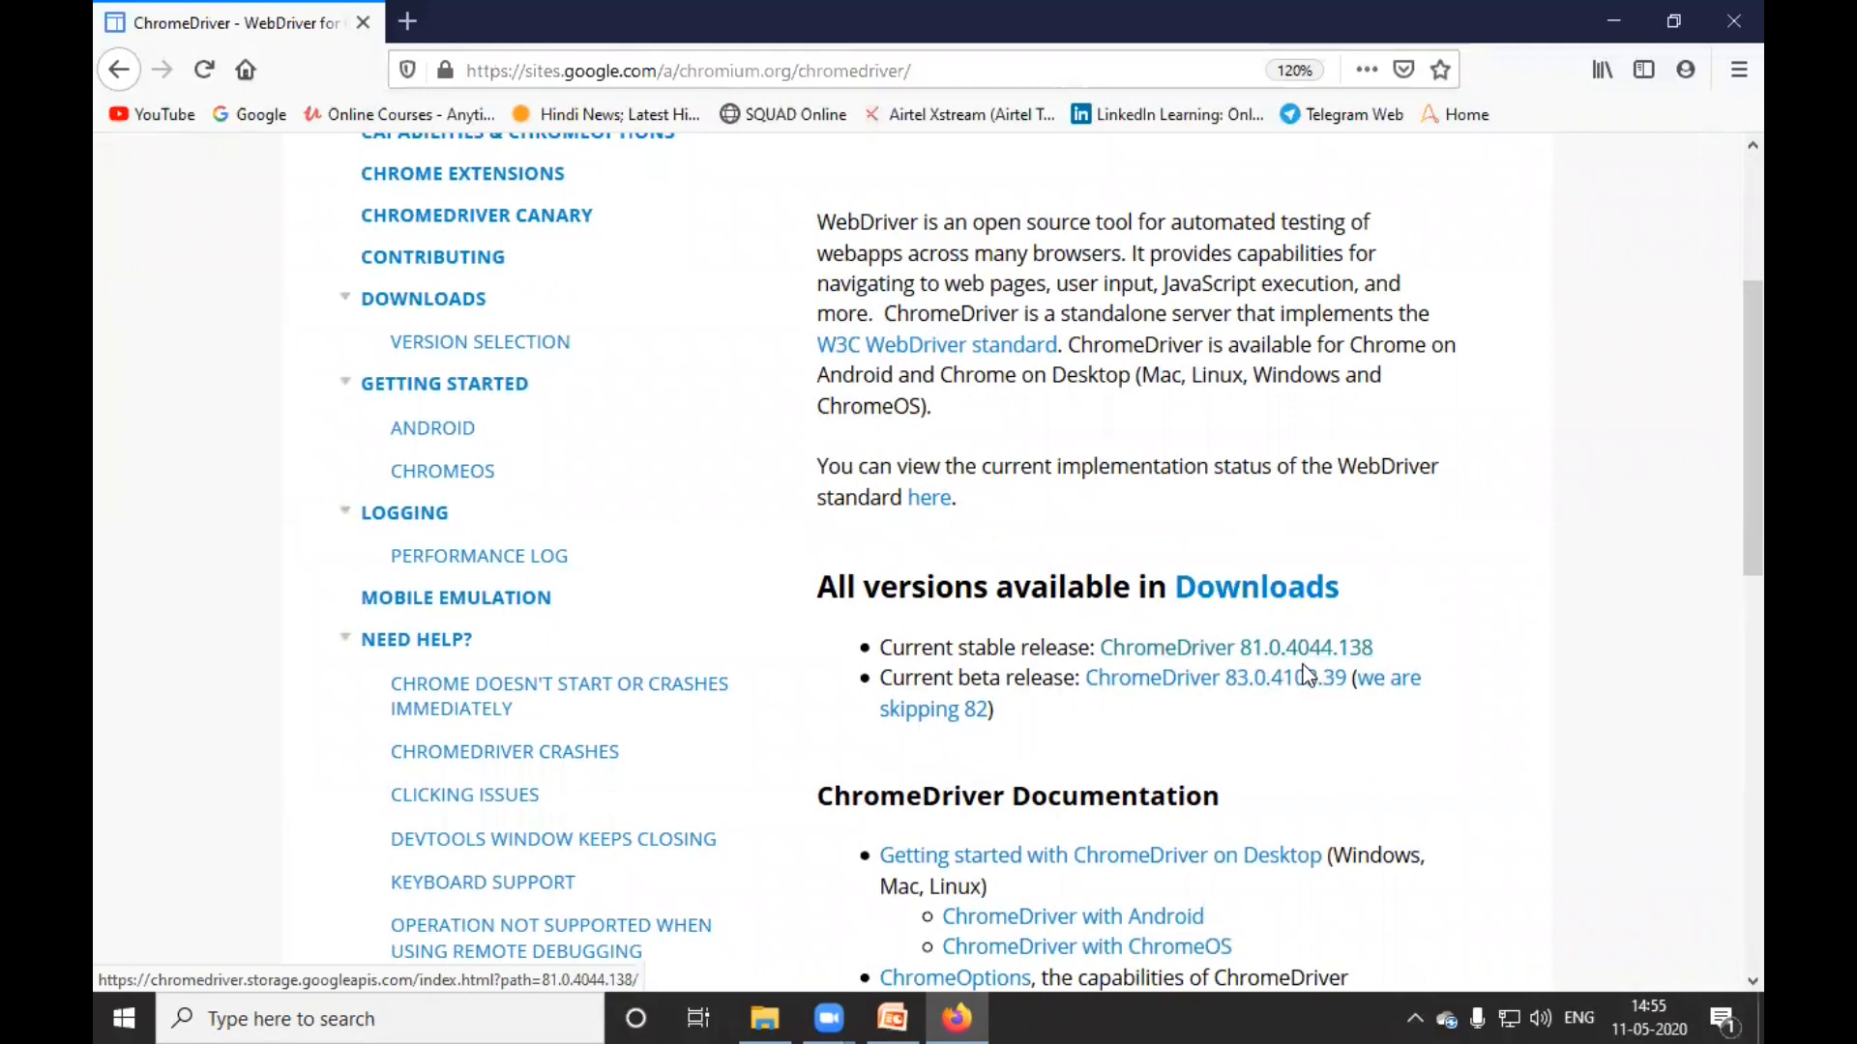
pyautogui.click(1232, 648)
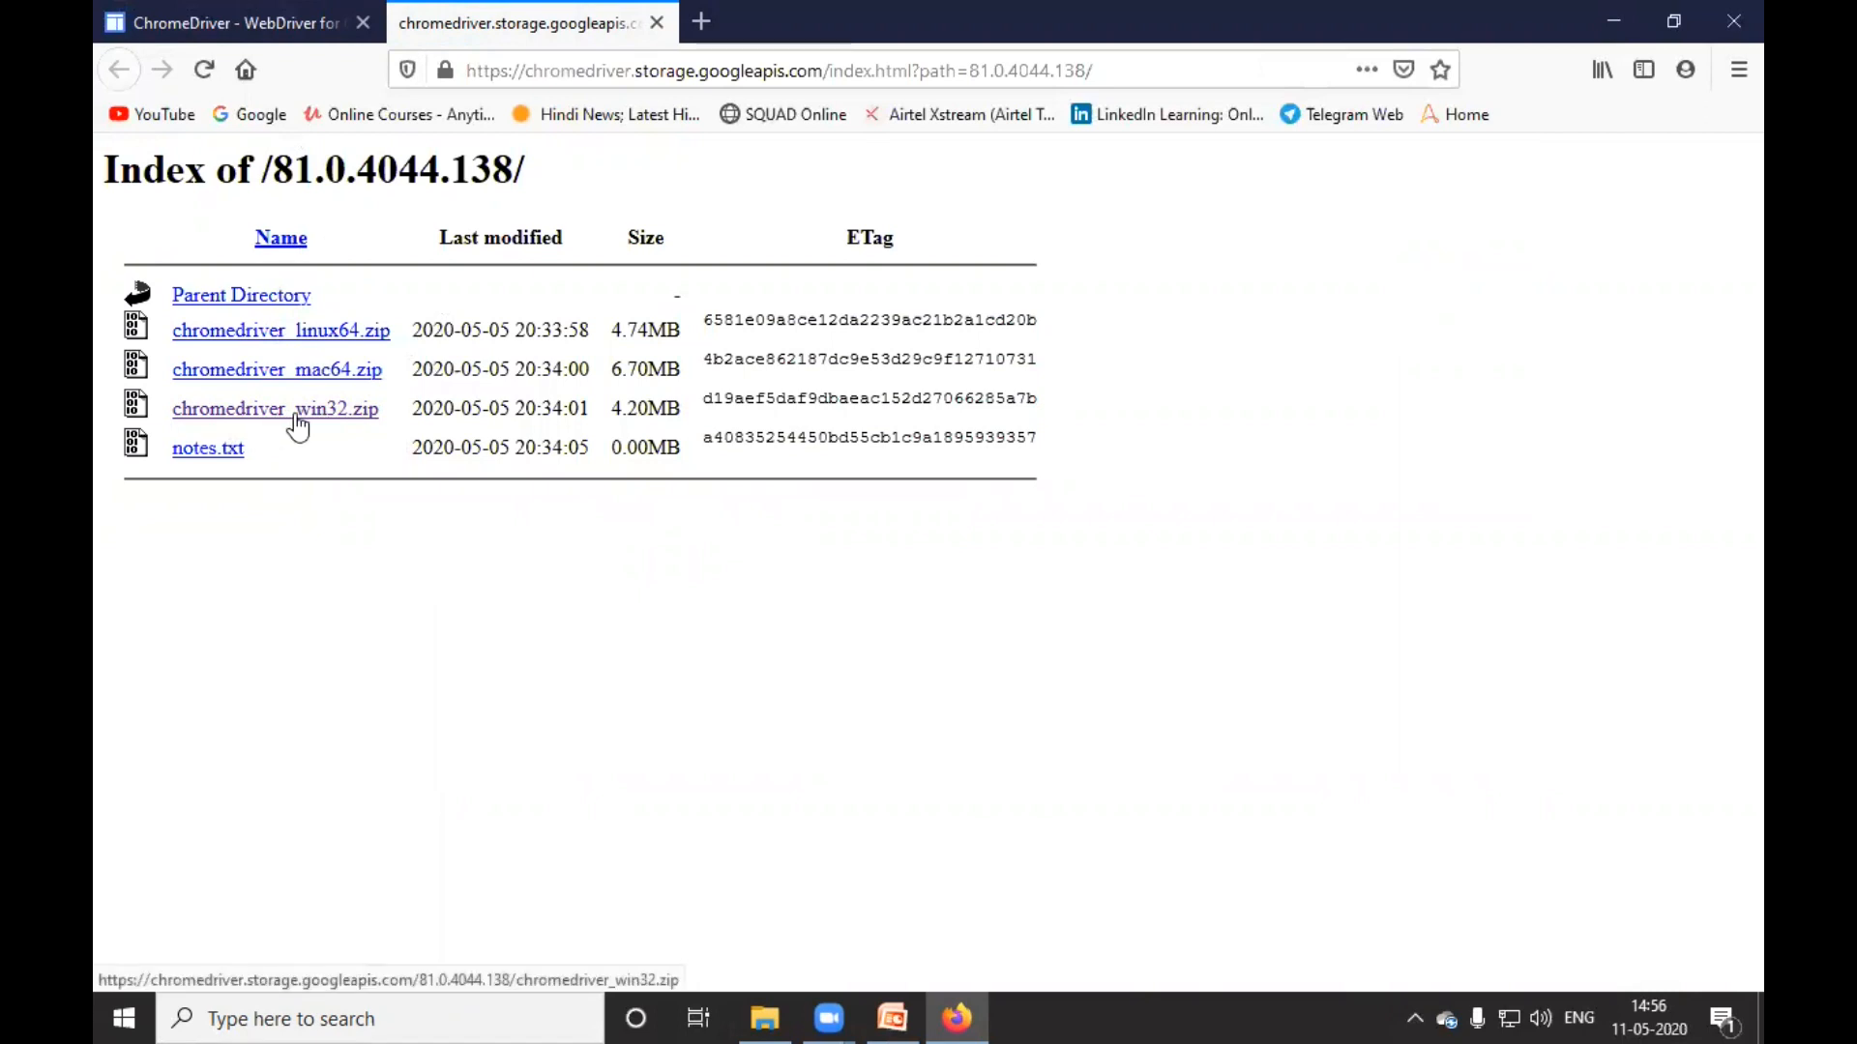
# - Request chromedriver_win32.zip, cancel saving it, and minimize Firefox to return to the Selenium presentation in PowerPoint
pyautogui.click(353, 419)
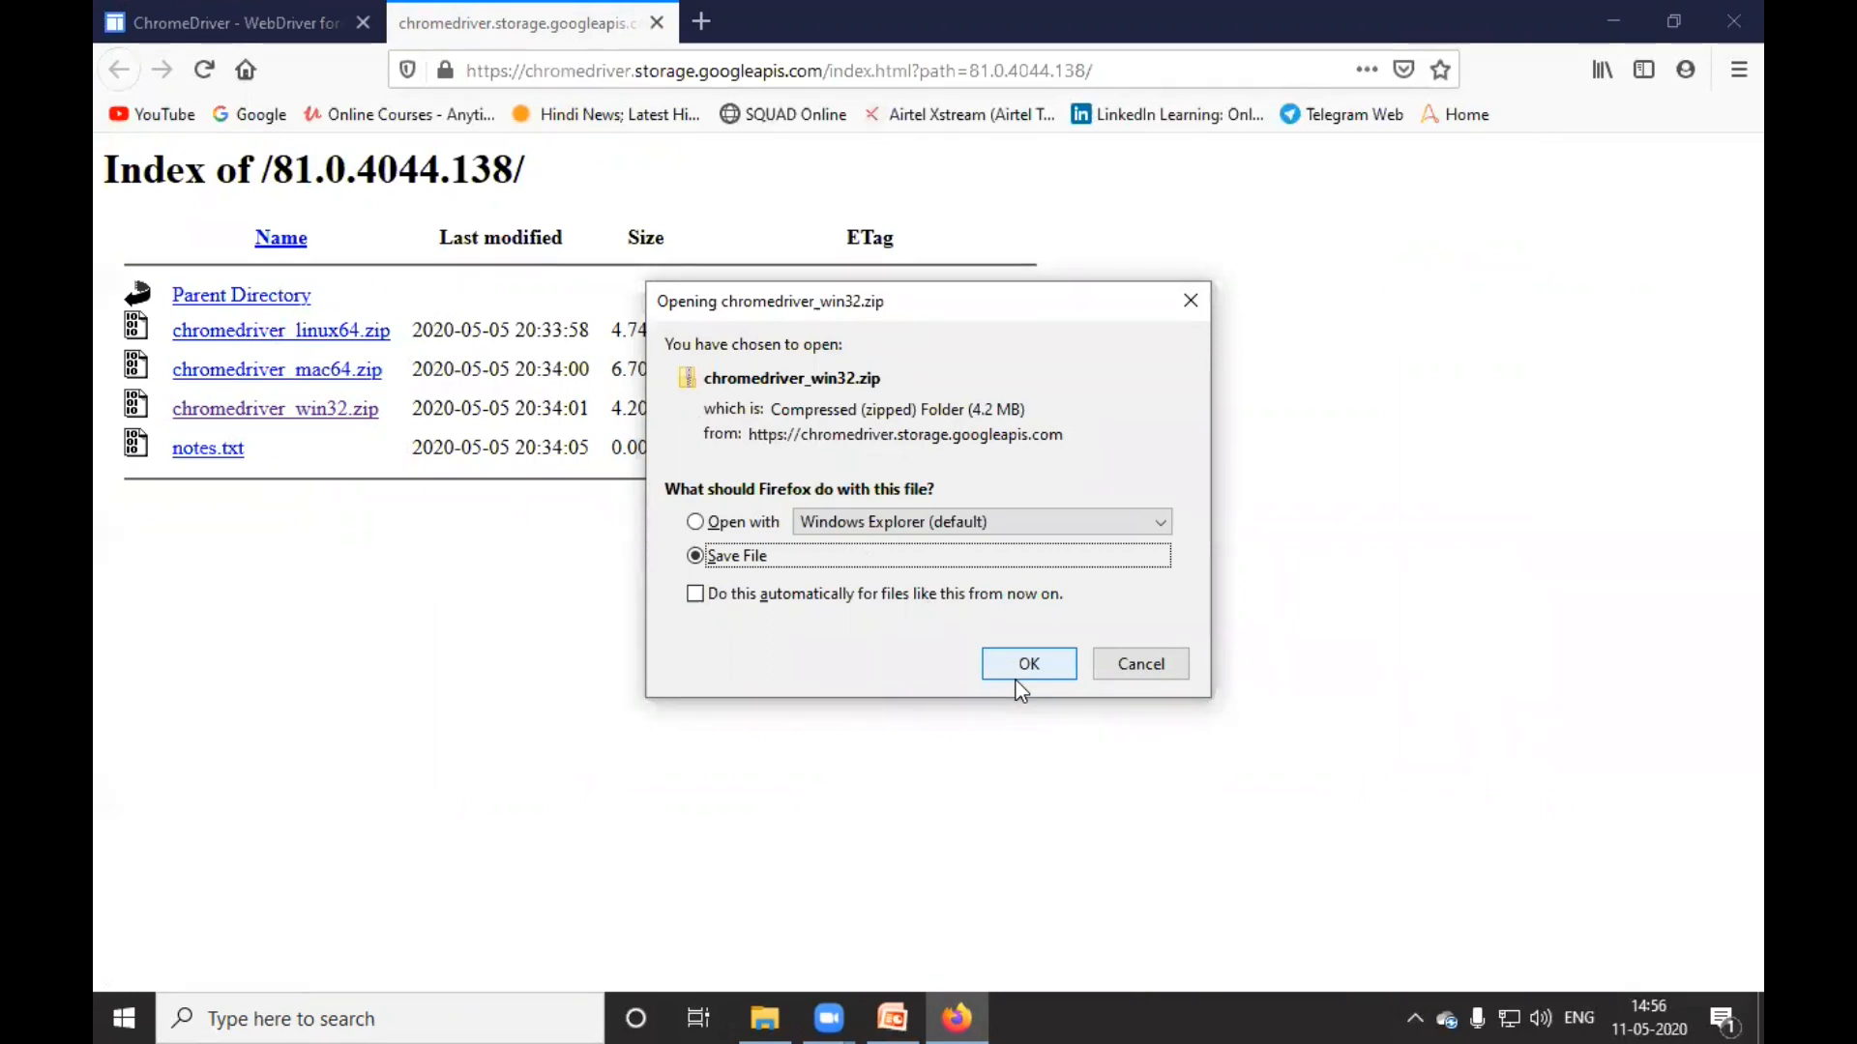
pyautogui.click(1159, 667)
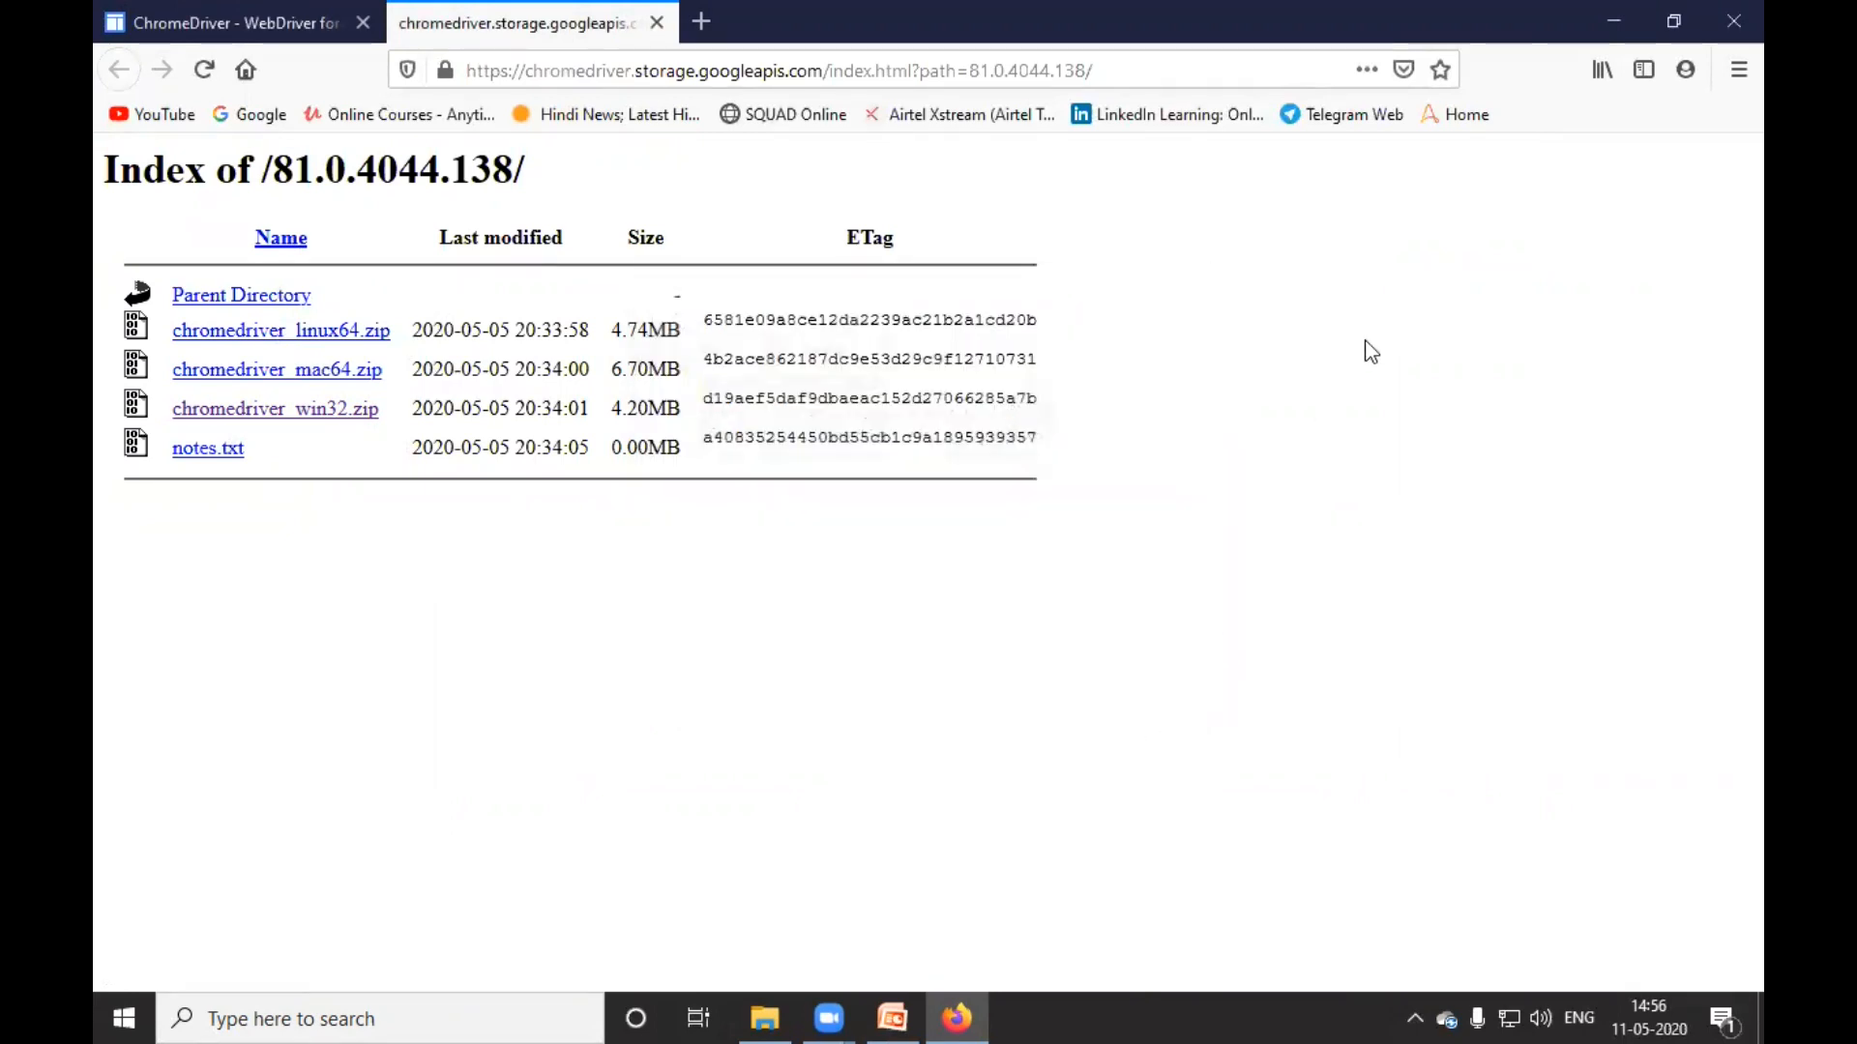
pyautogui.click(1614, 17)
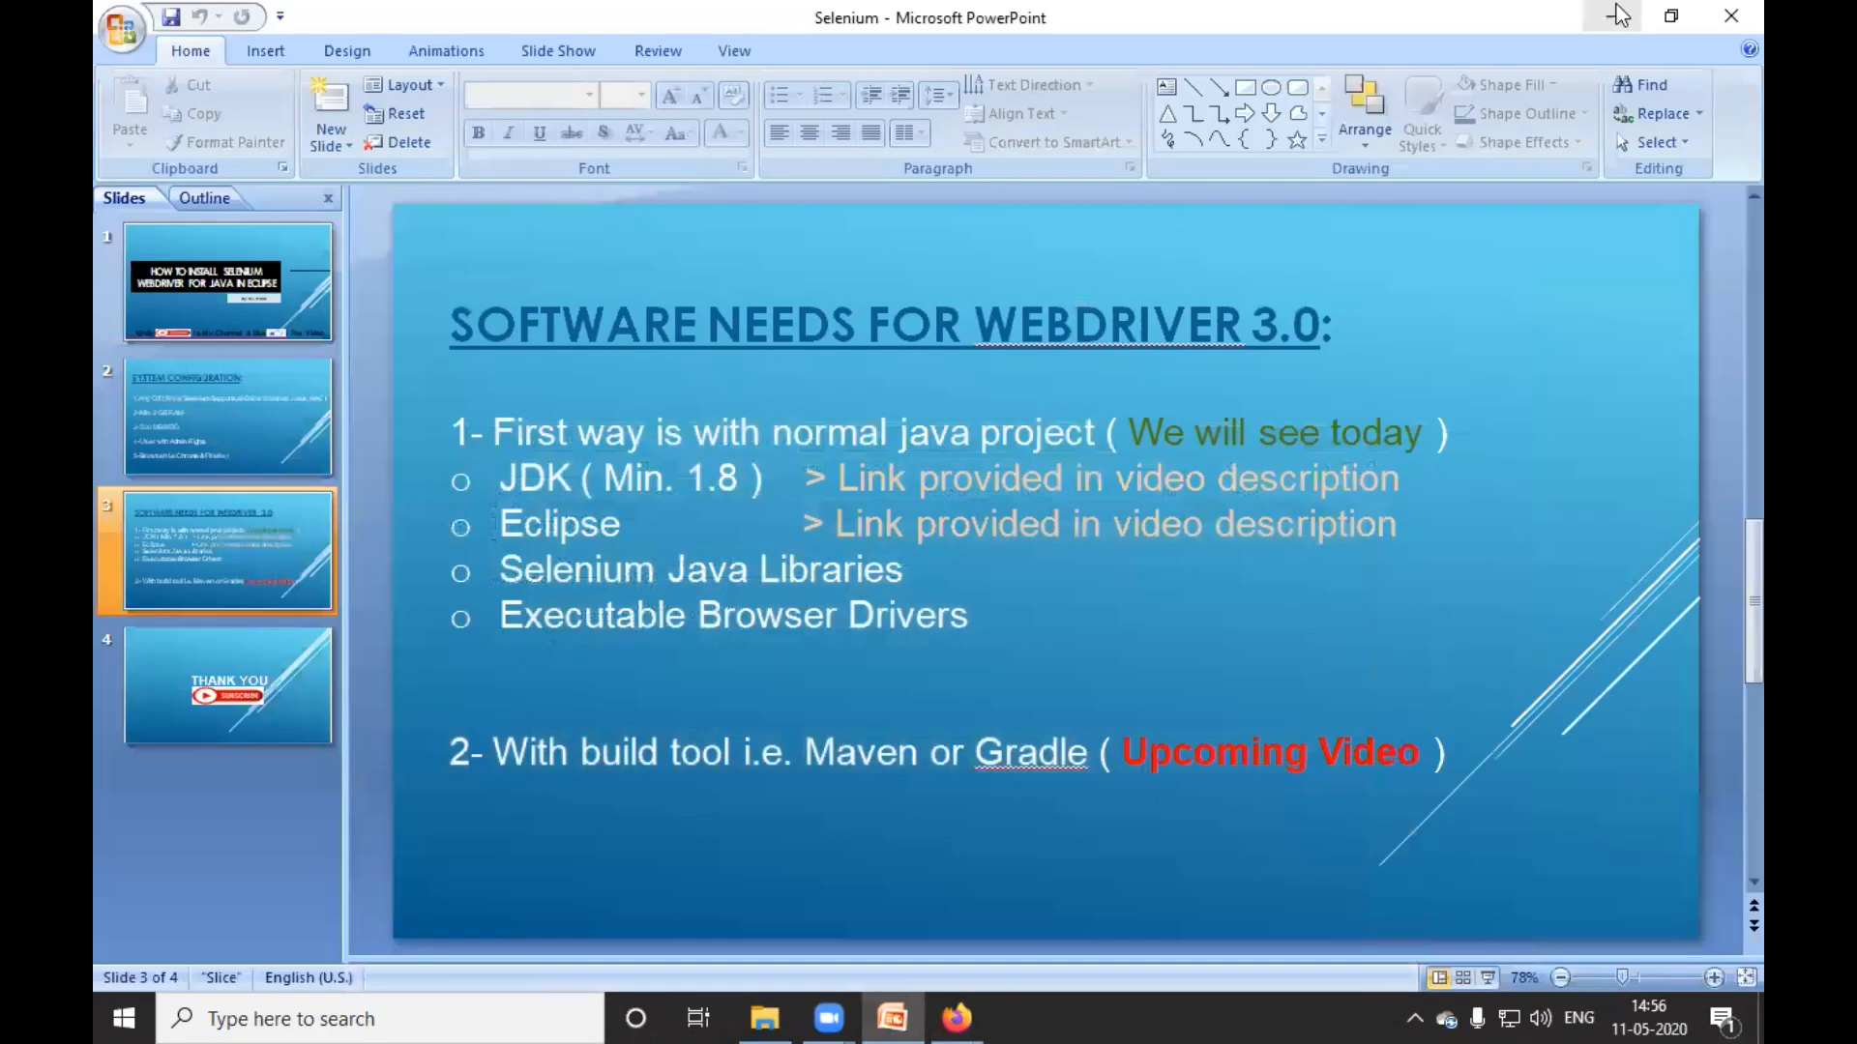
# - Minimize the presentation, close the NewFormat folder window, and open the SelJar folder on the desktop
pyautogui.click(1617, 15)
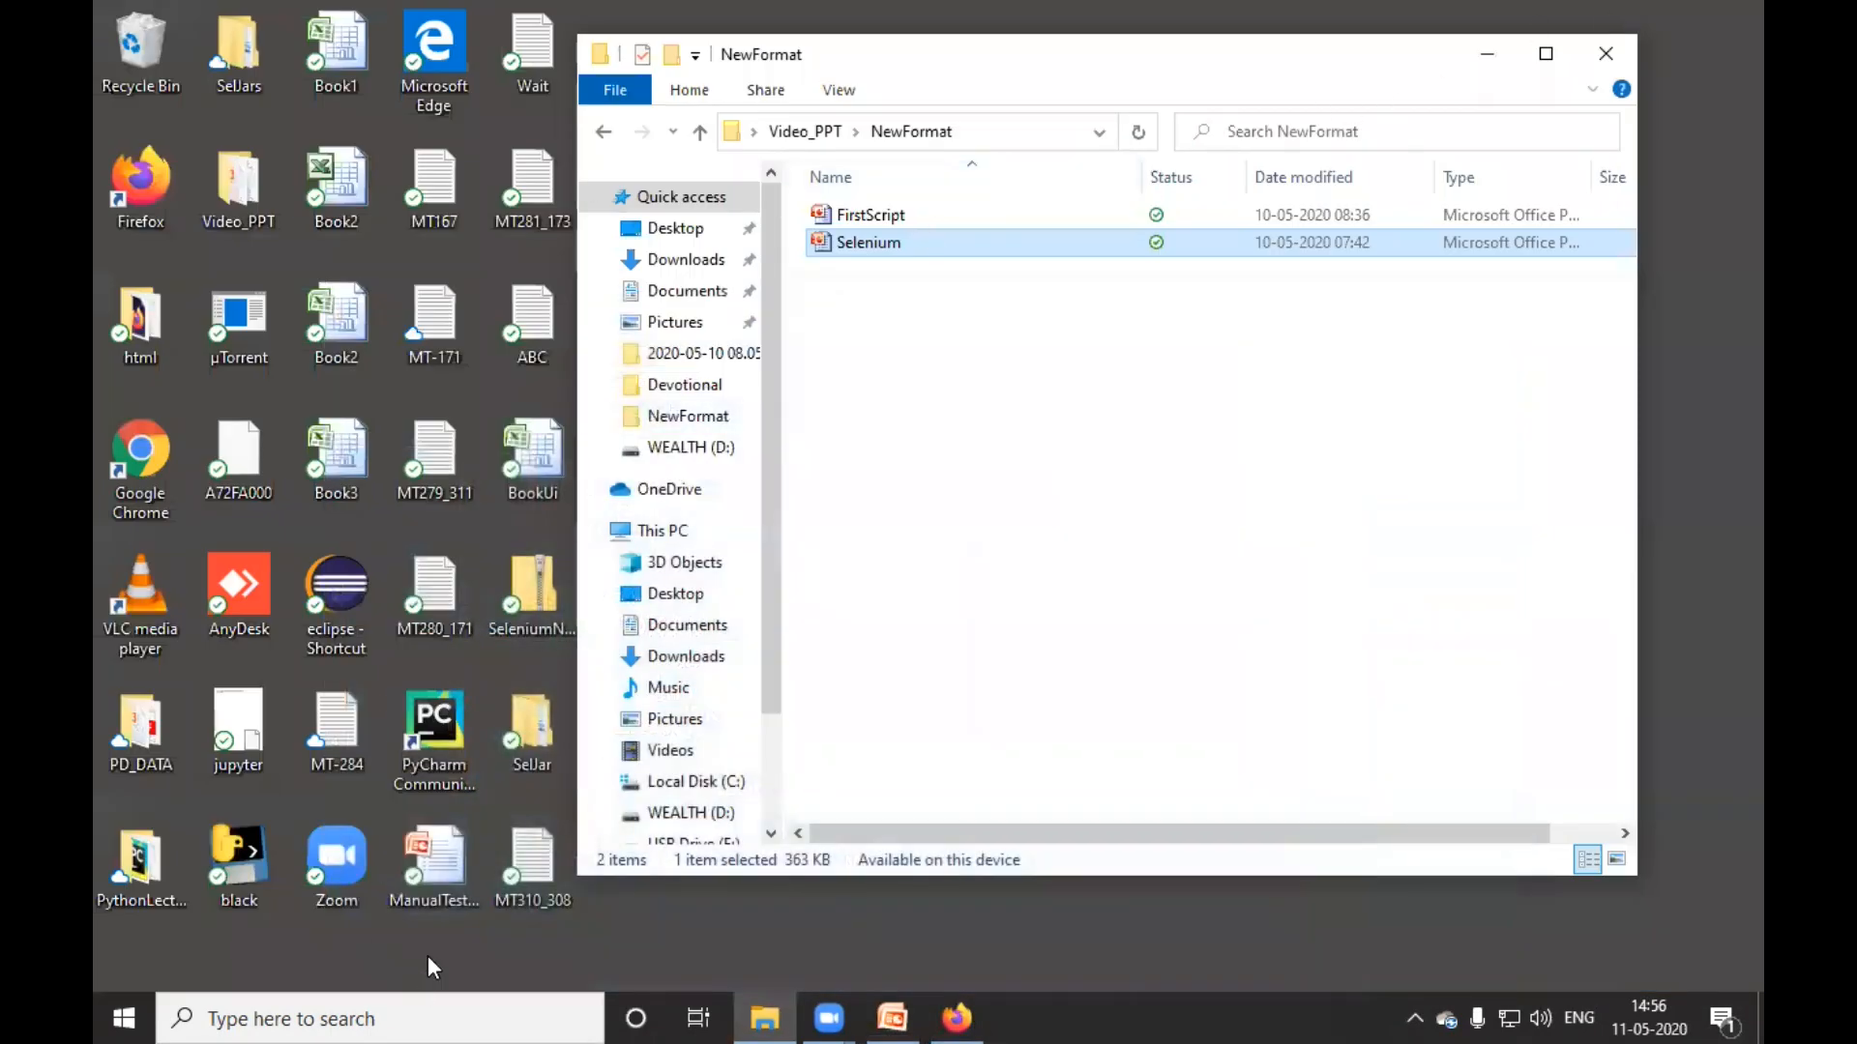
pyautogui.click(1605, 53)
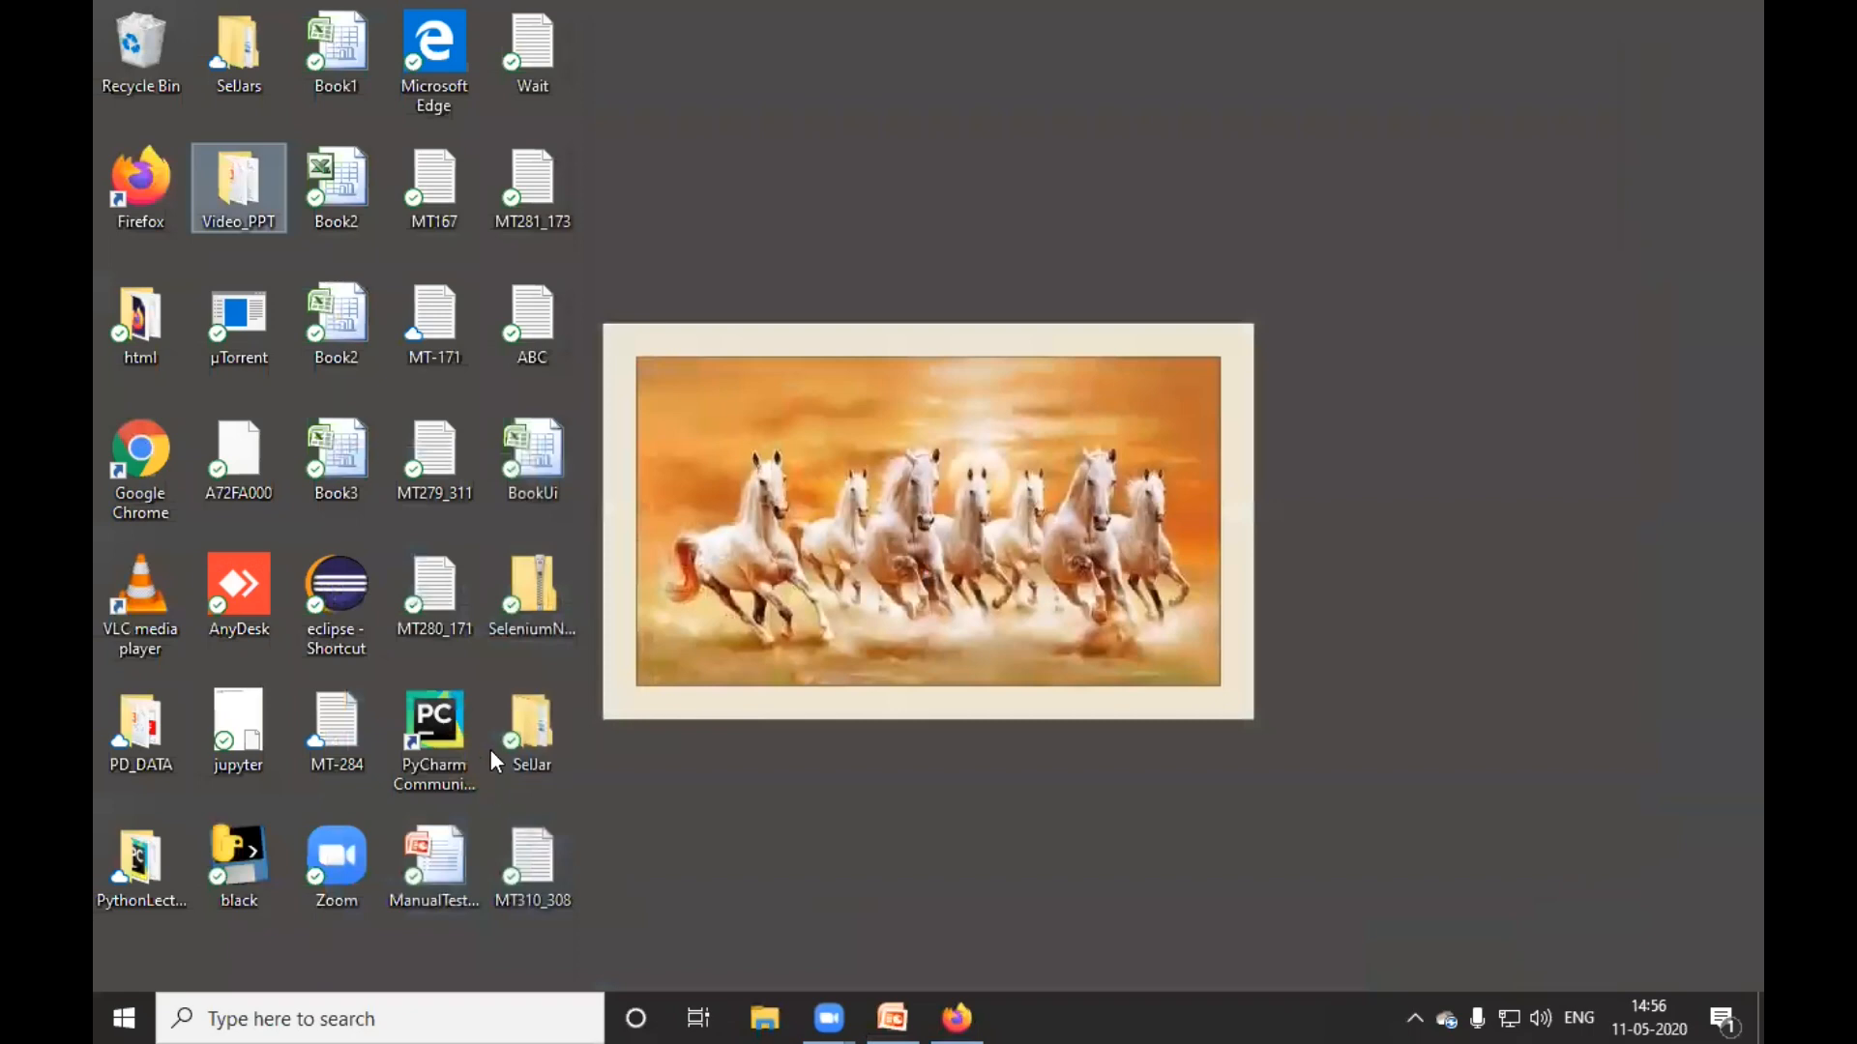
pyautogui.doubleClick(547, 733)
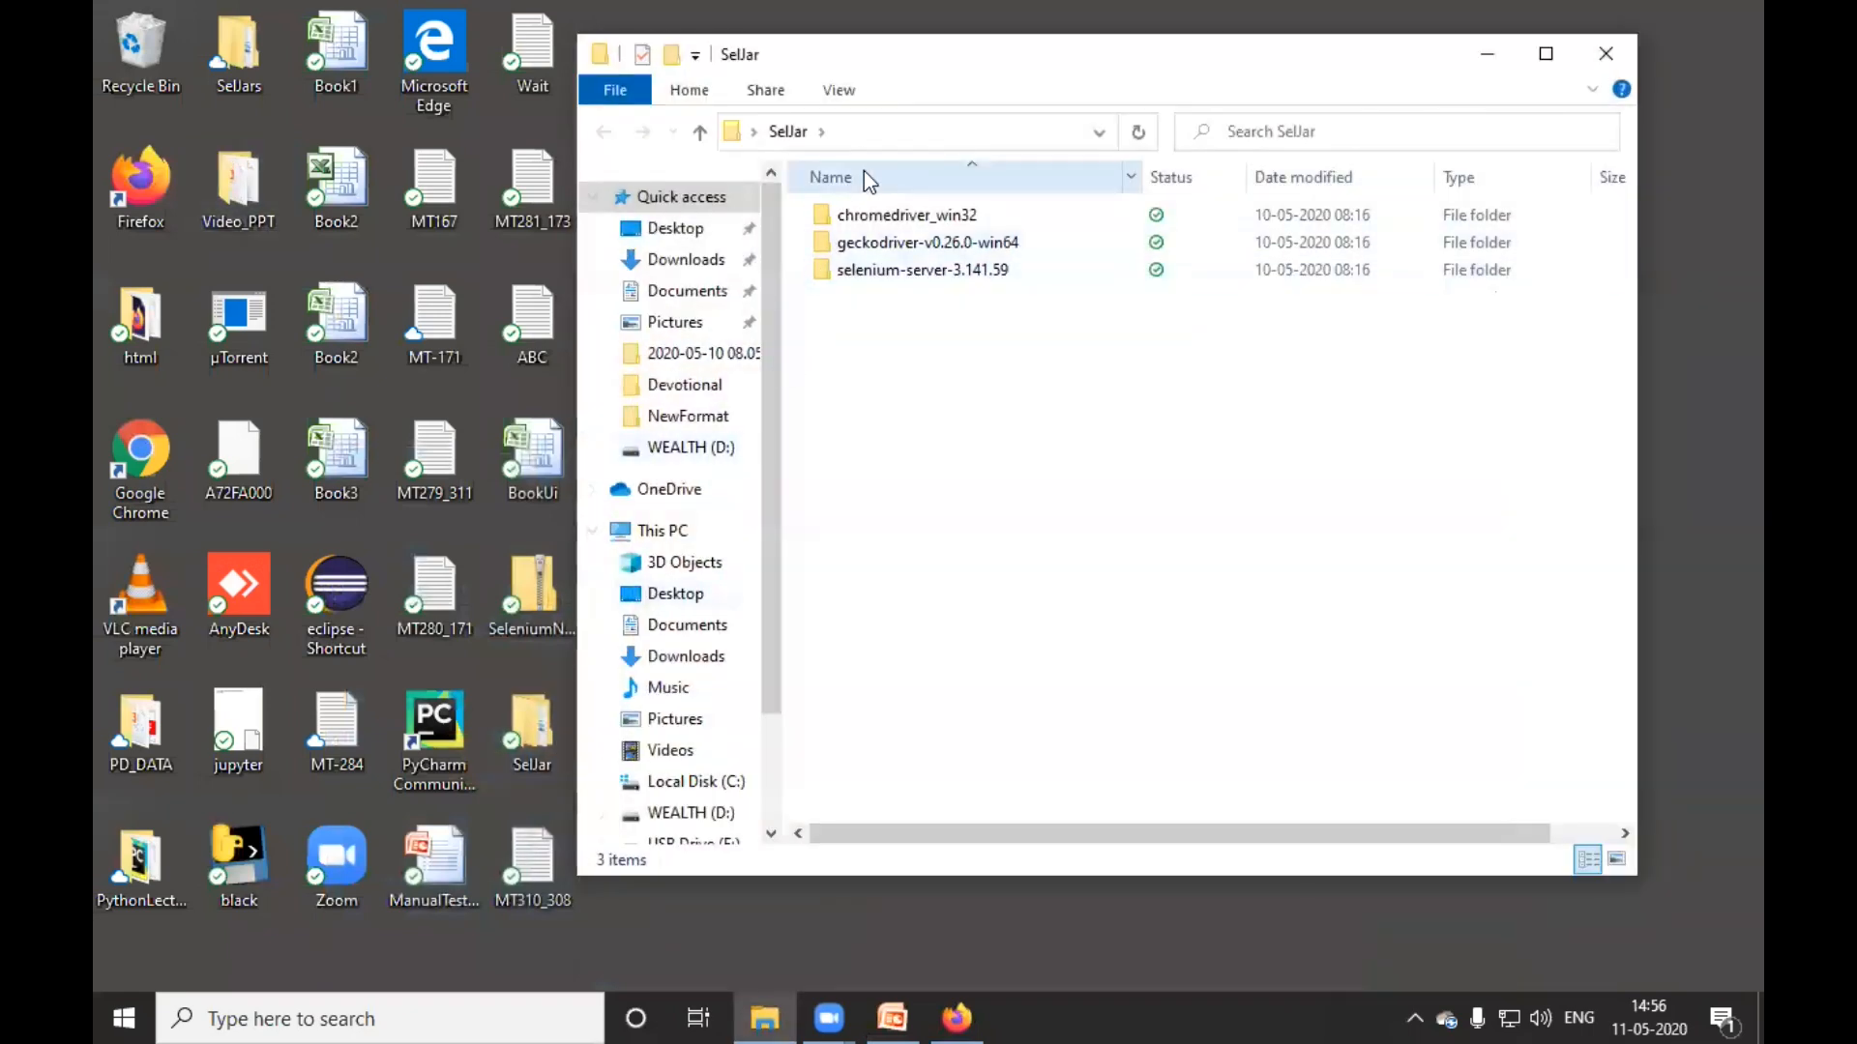
# - Look inside the chromedriver_win32 and geckodriver-v0.26.0-win64 folders for the extracted driver executables, ending in the SelJar folder
pyautogui.doubleClick(896, 217)
pyautogui.click(602, 132)
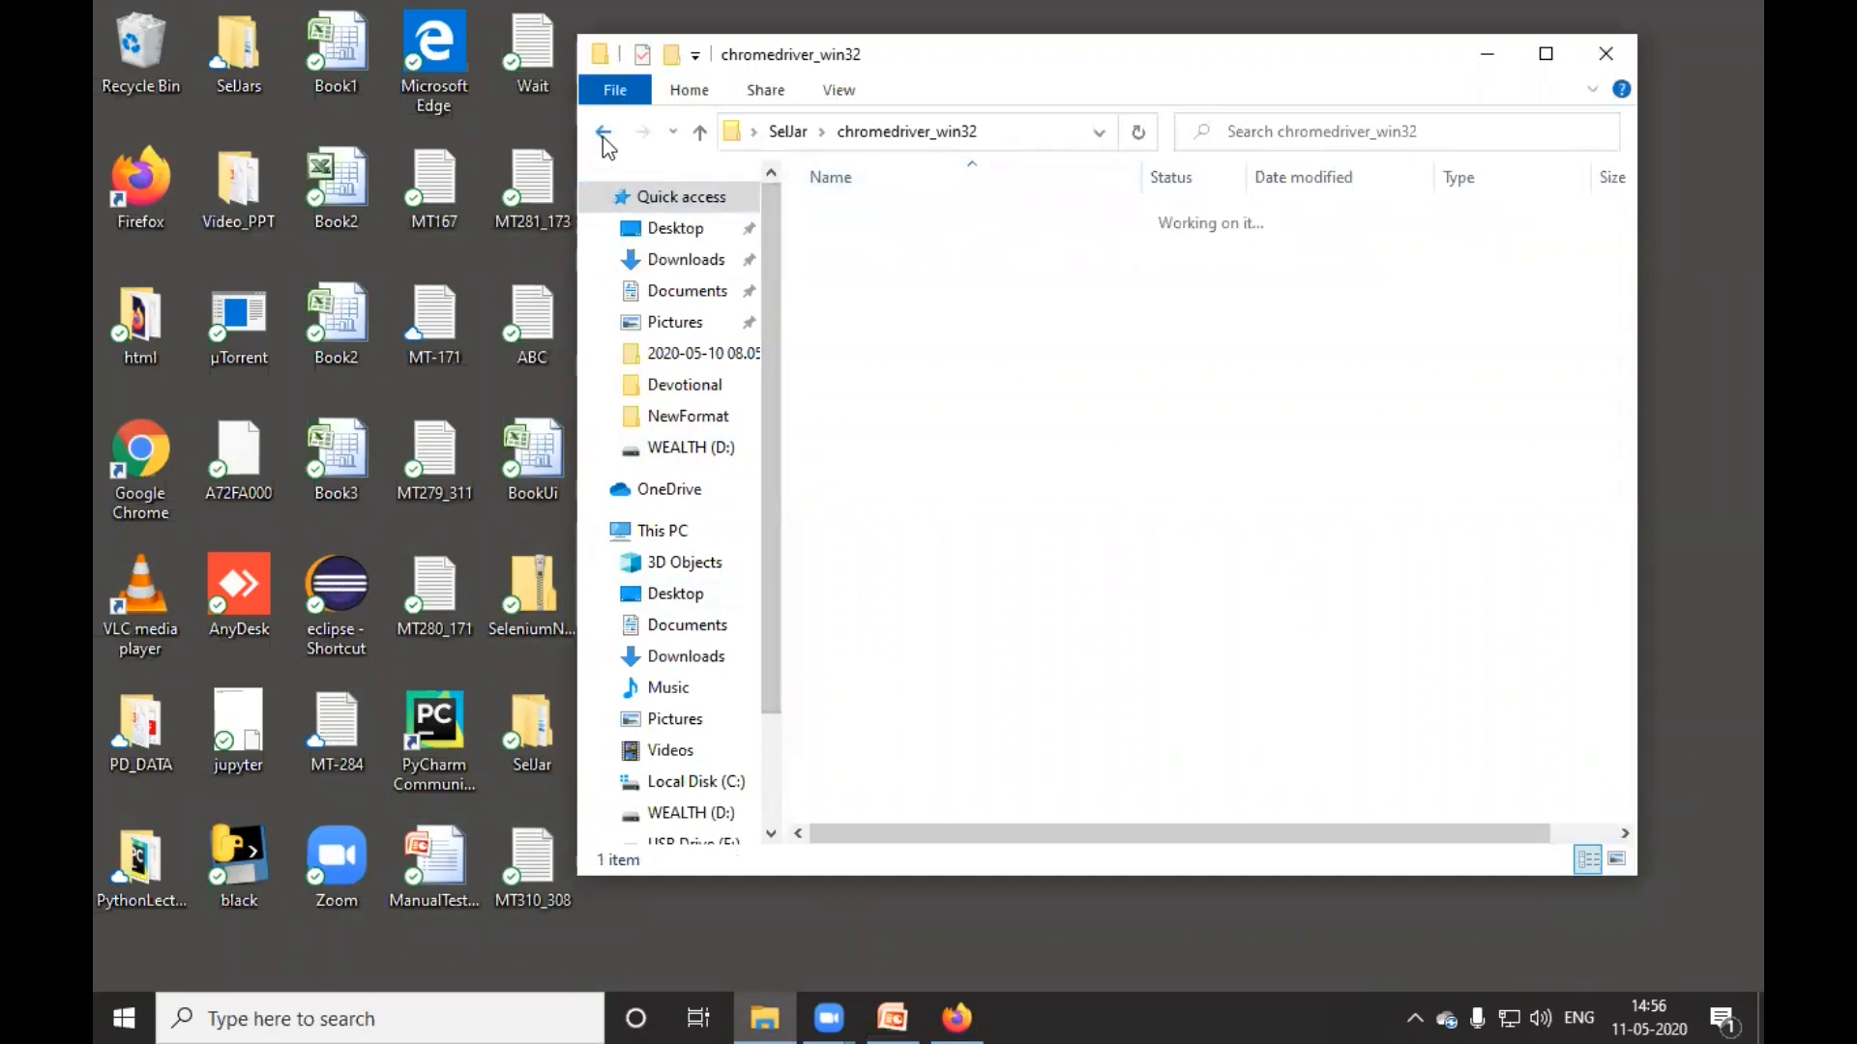
pyautogui.click(900, 243)
pyautogui.doubleClick(897, 244)
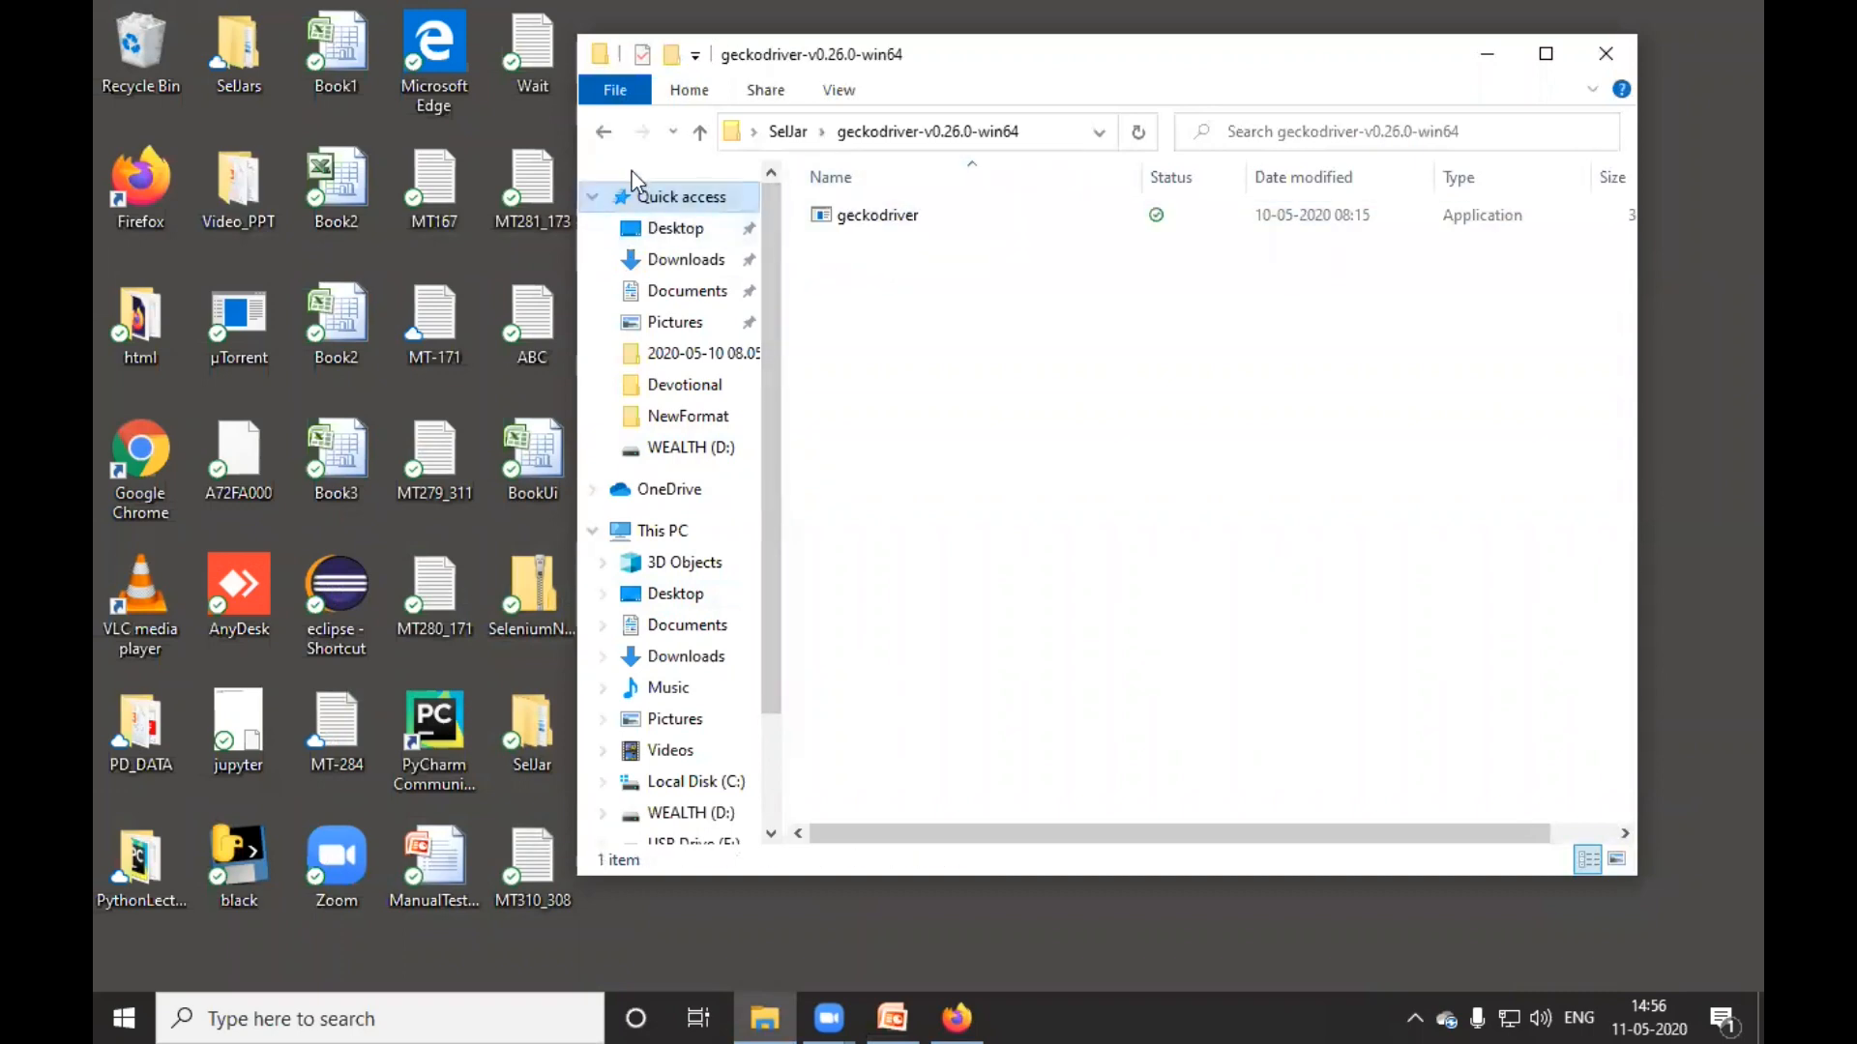
pyautogui.click(602, 132)
pyautogui.doubleClick(901, 216)
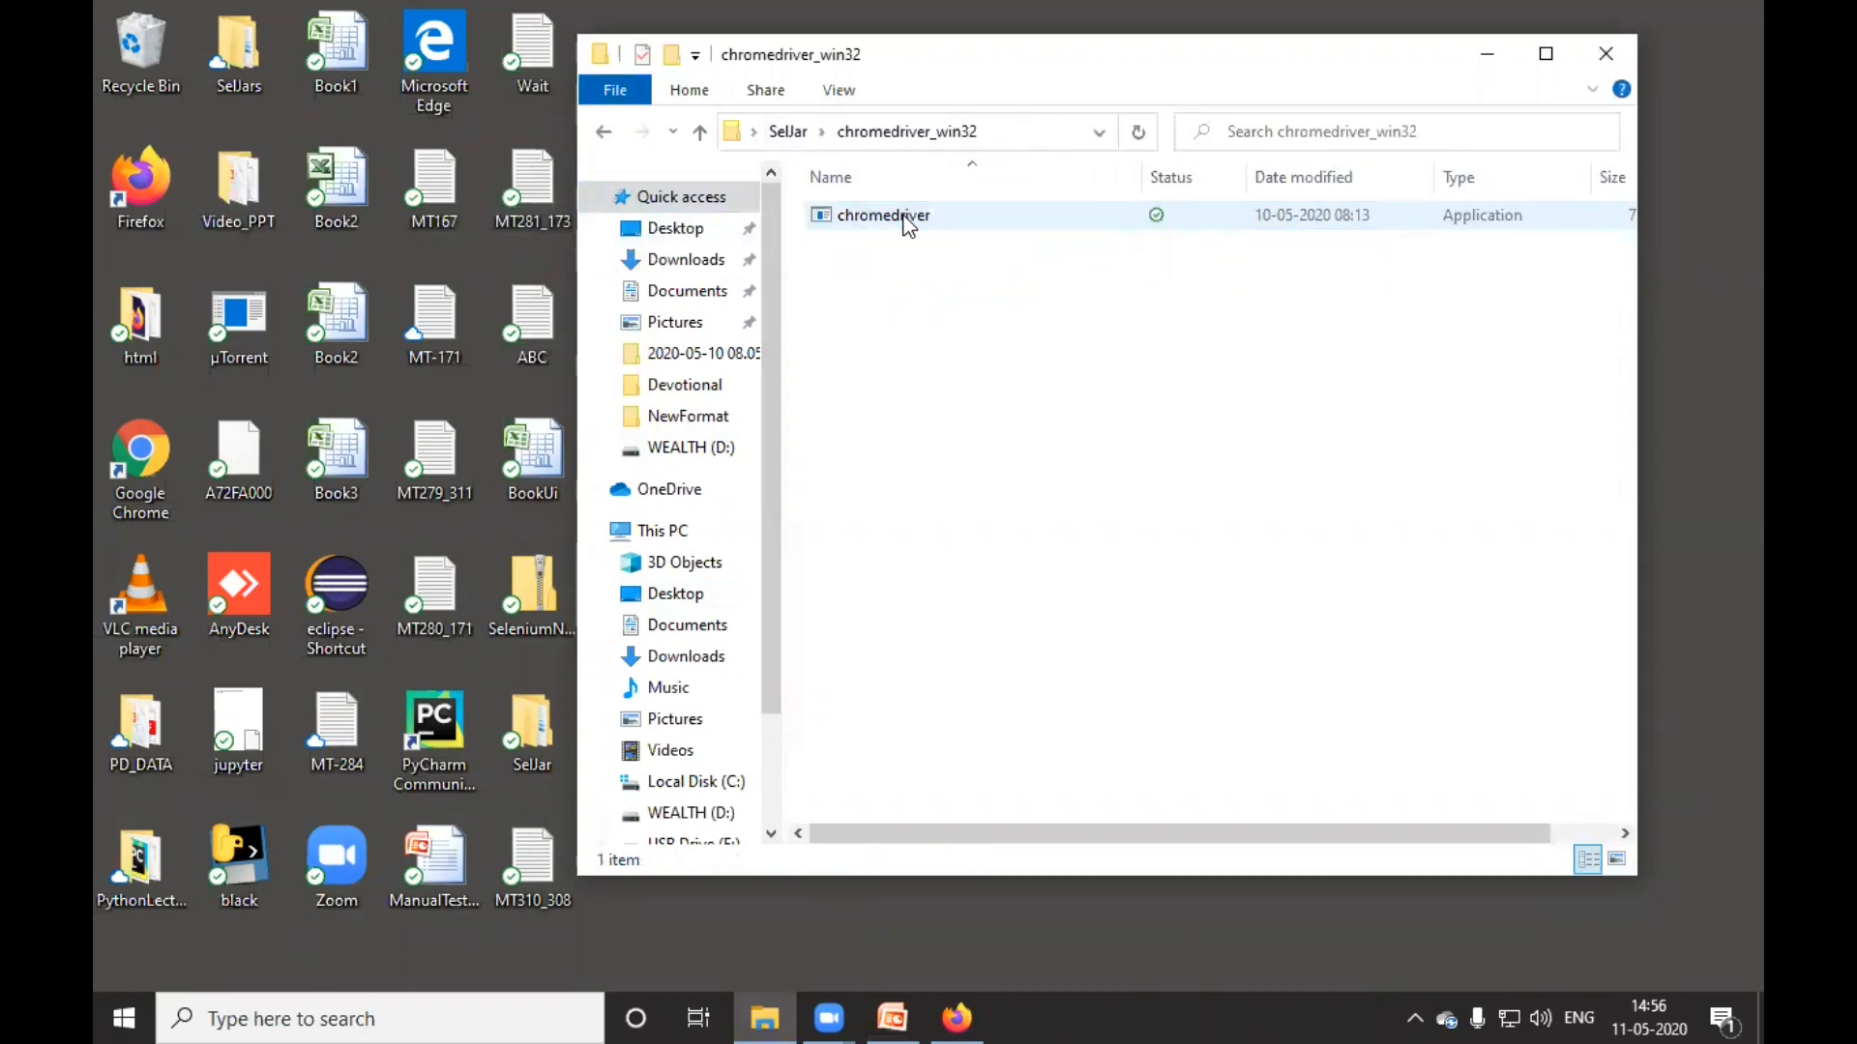
pyautogui.click(601, 133)
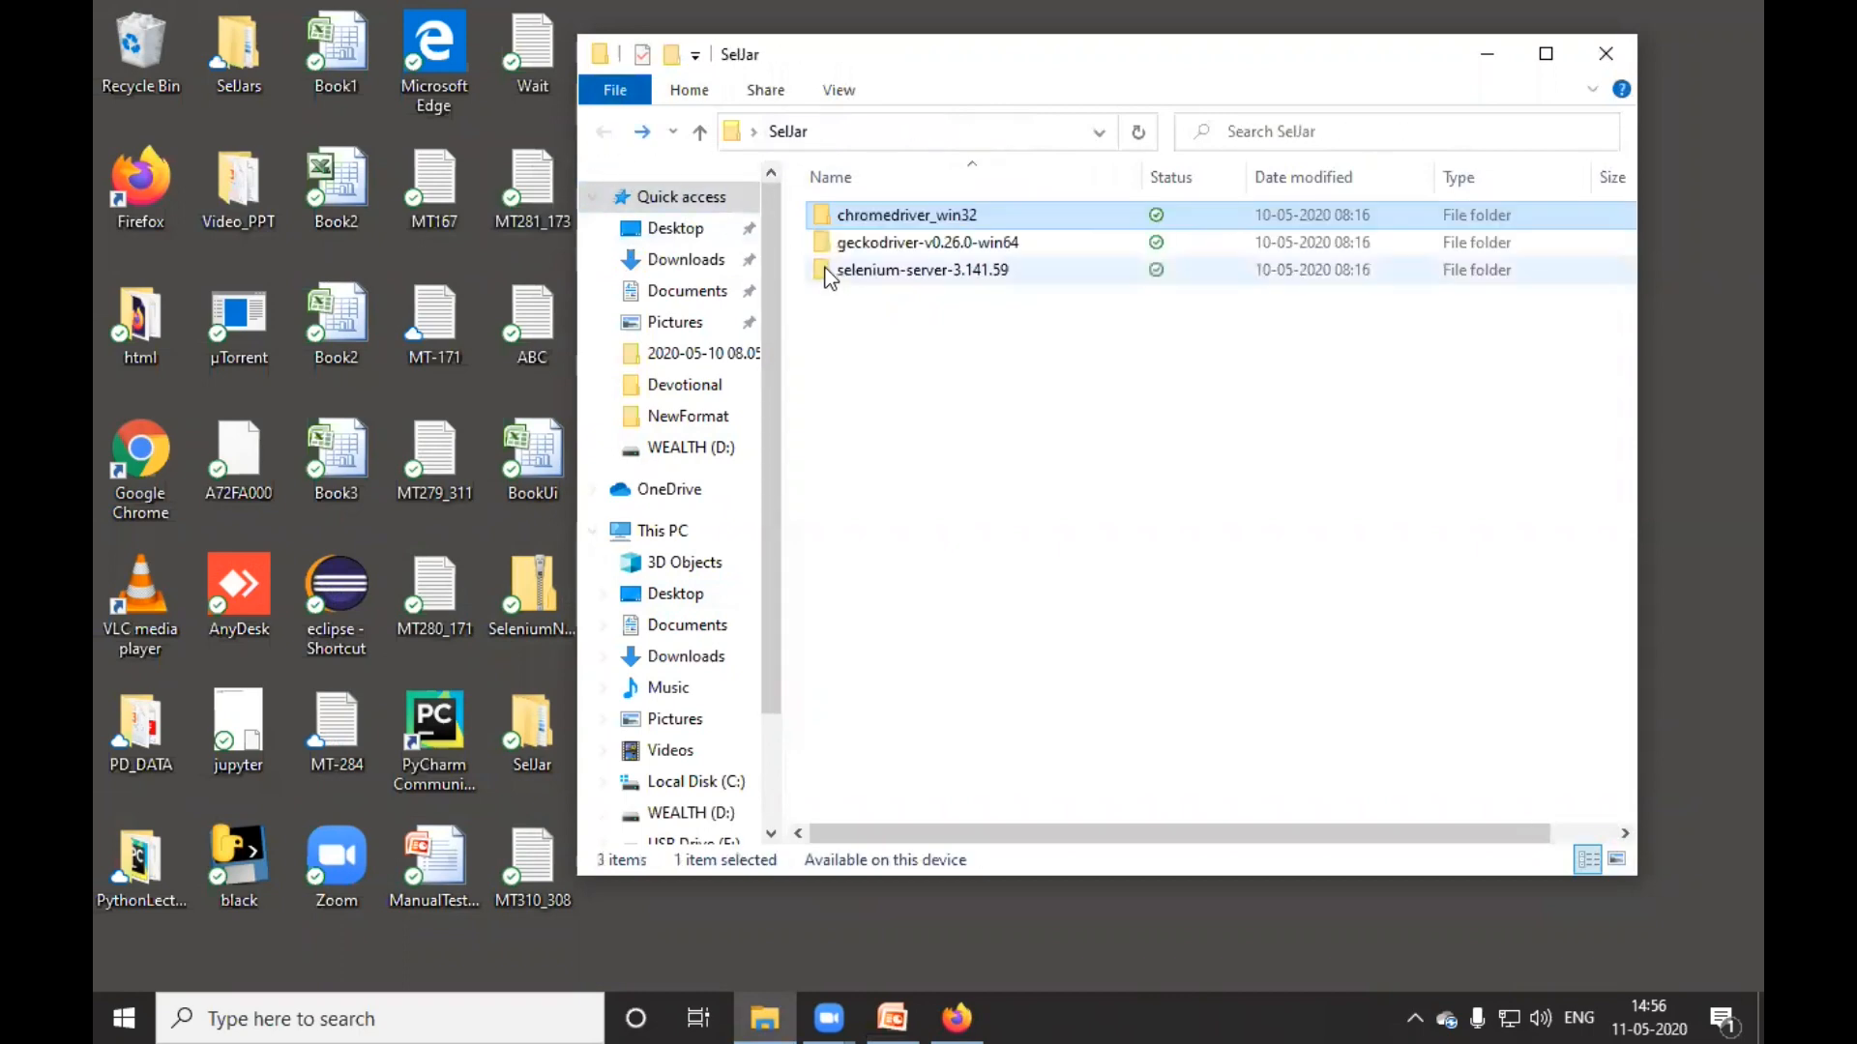
# - Examine the JAR files in the selenium-server-3.141.59 folder and in its libs subfolder
pyautogui.doubleClick(907, 271)
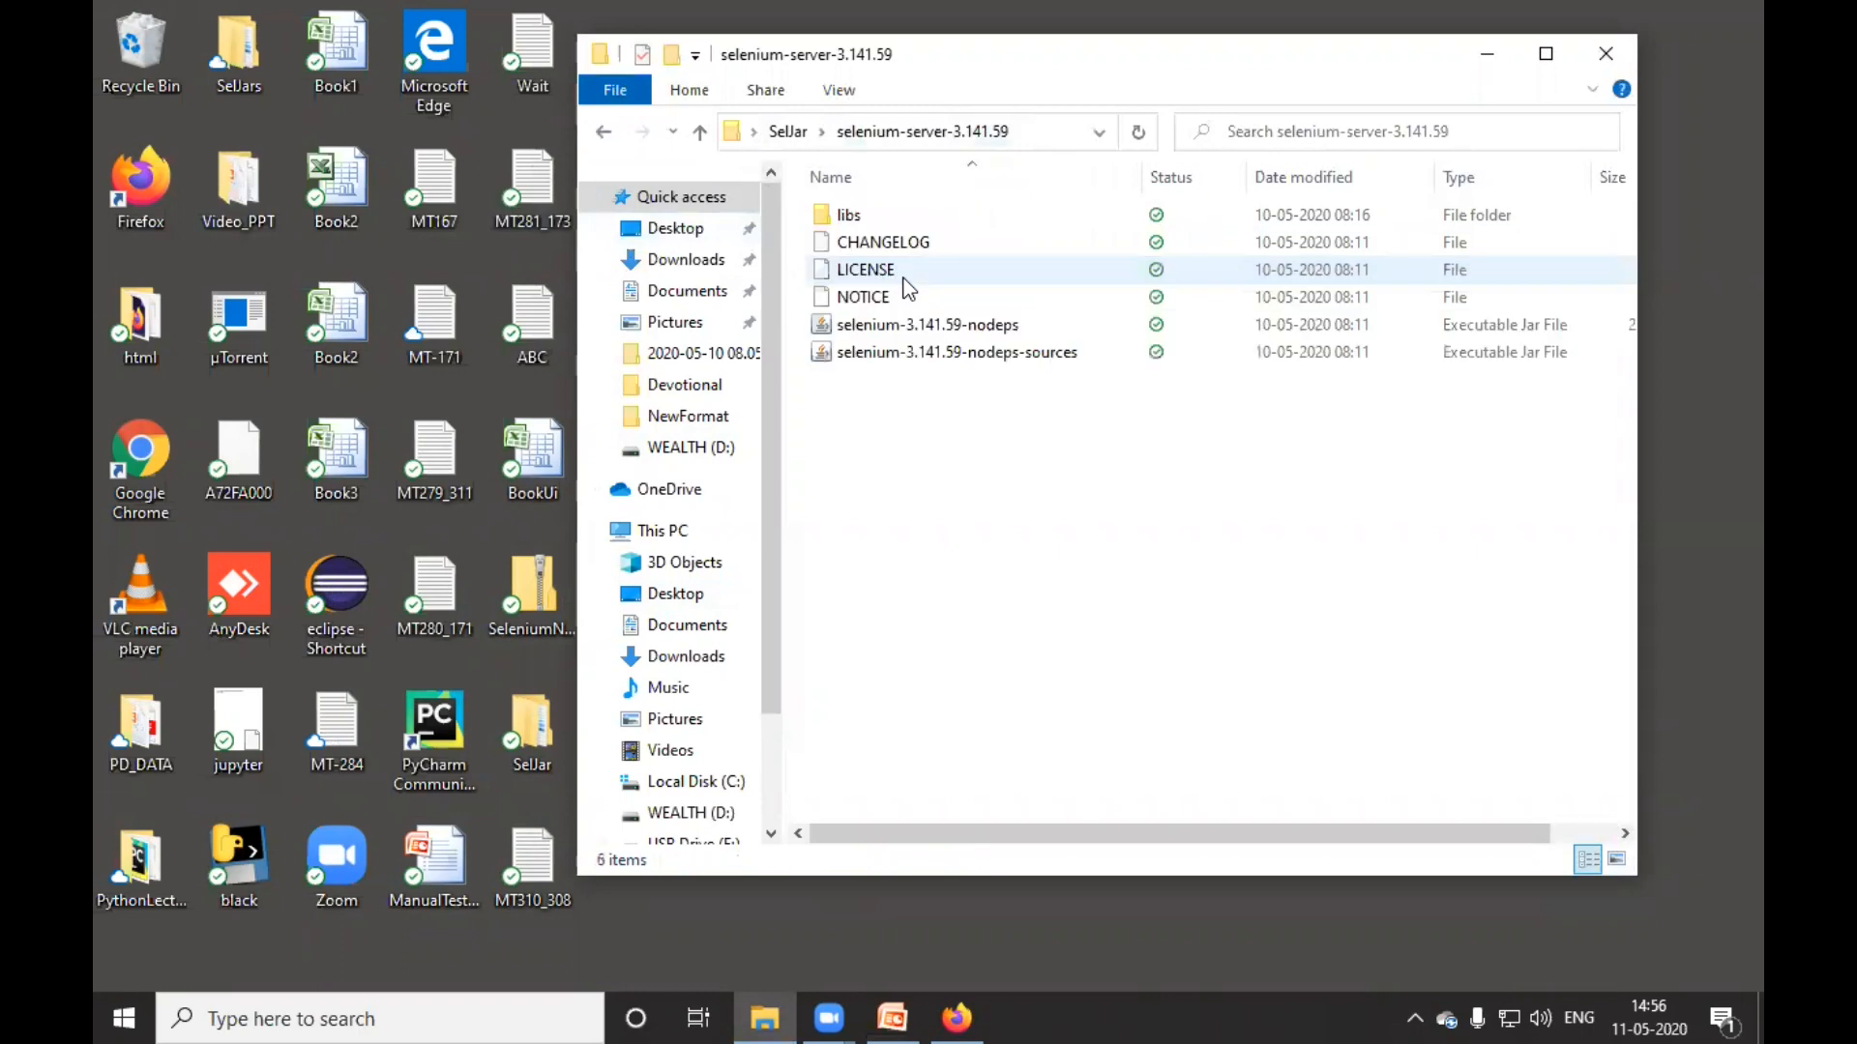
pyautogui.moveTo(958, 447); pyautogui.dragTo(915, 323)
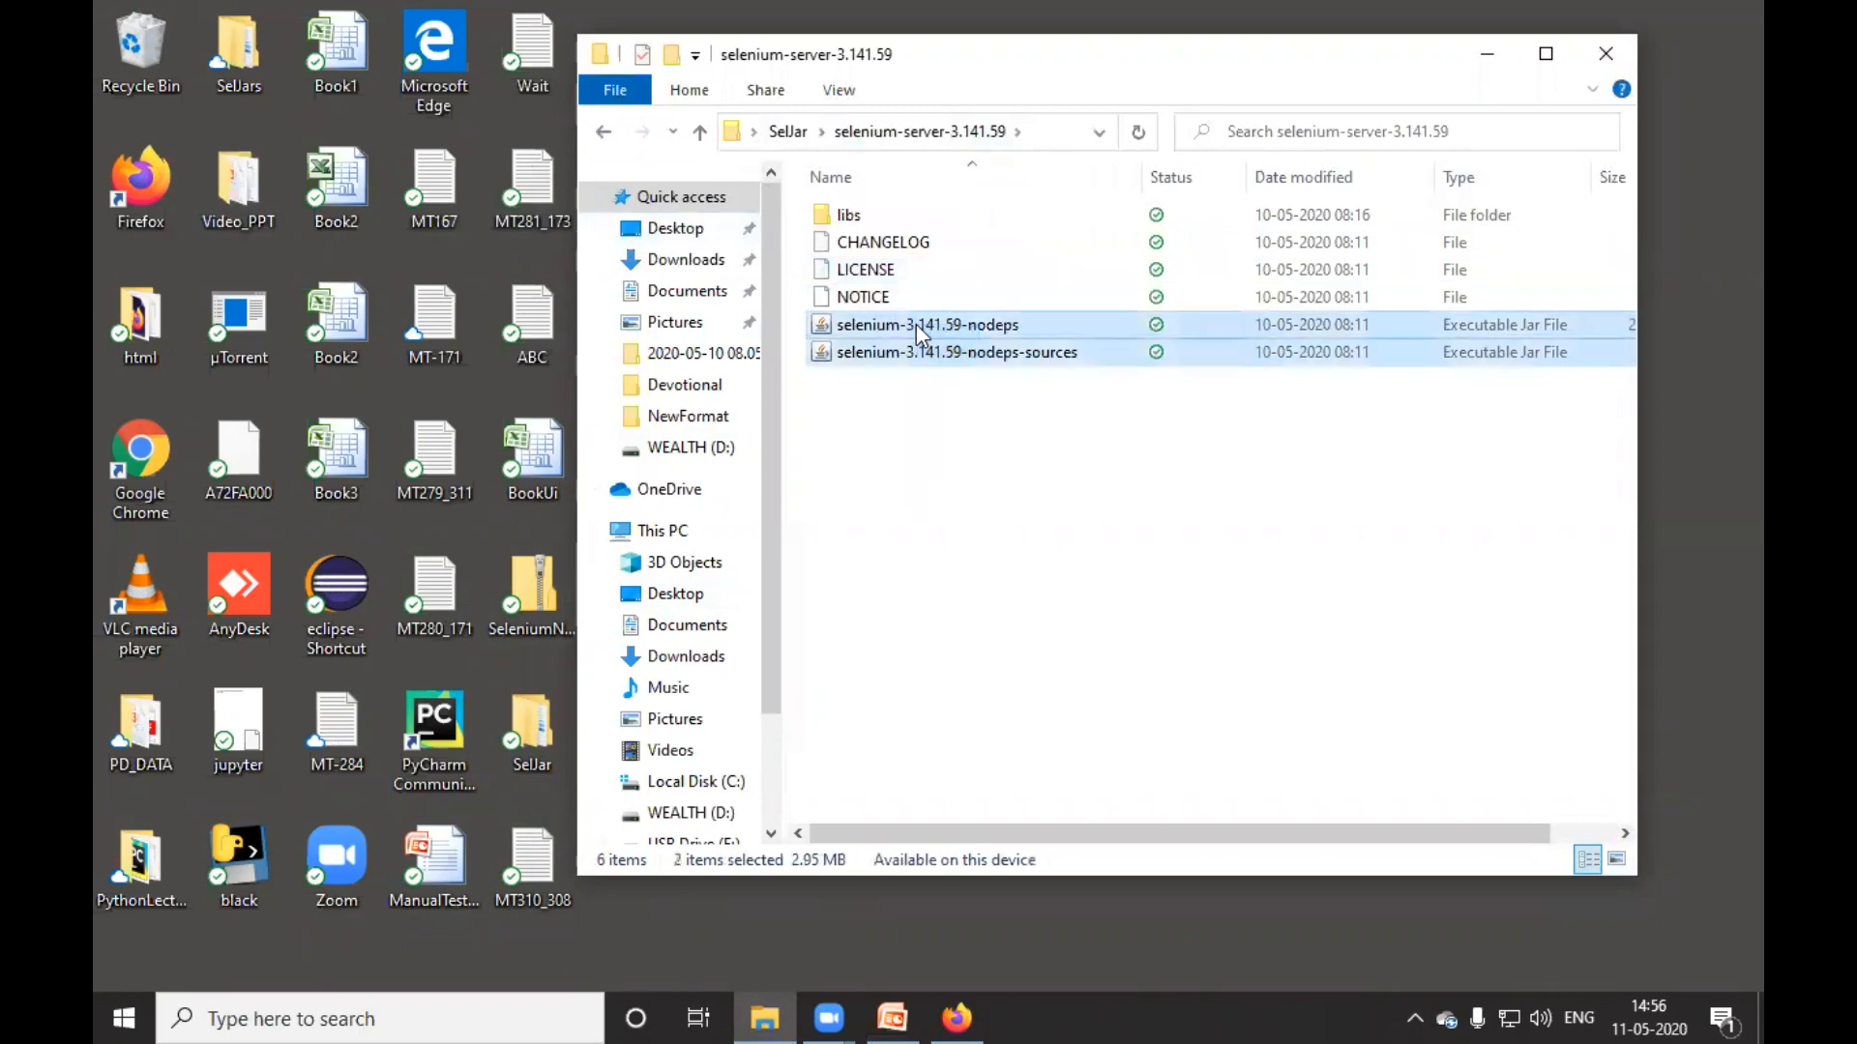
pyautogui.doubleClick(849, 215)
pyautogui.moveTo(892, 671); pyautogui.dragTo(876, 414)
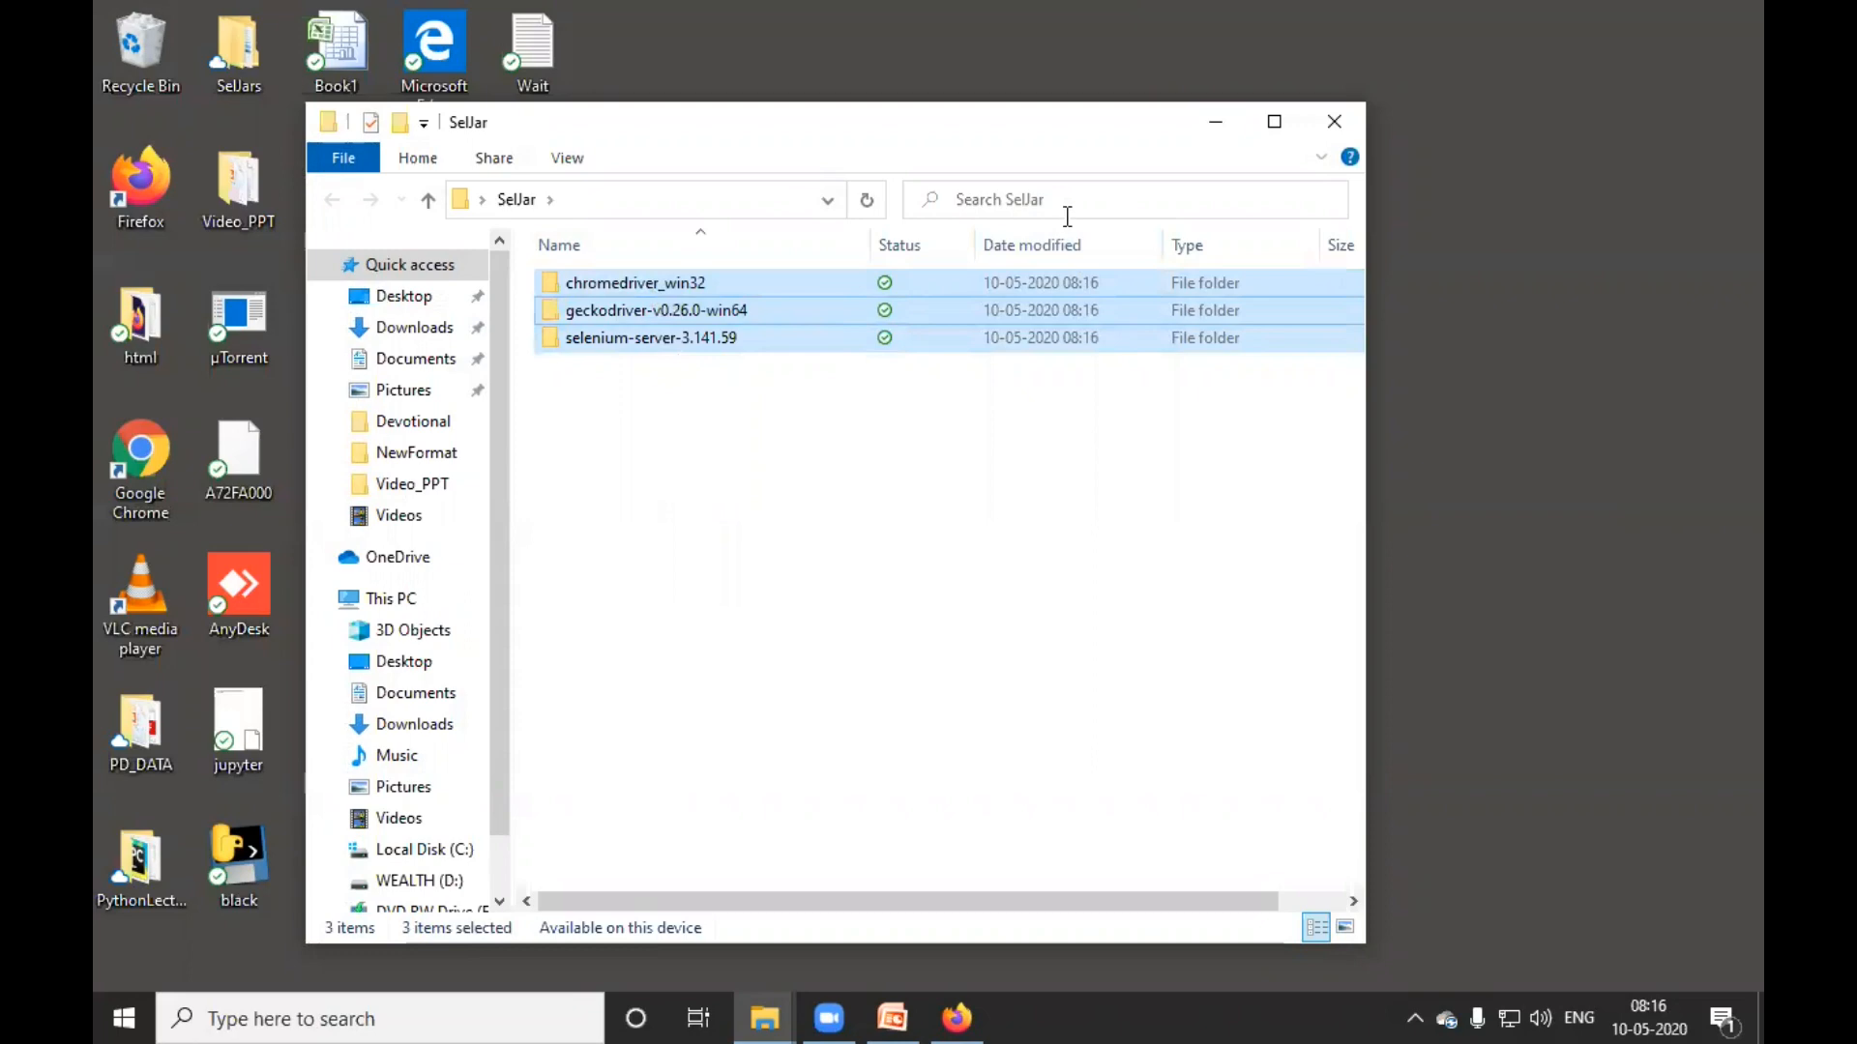
# - Close the SelJar folder window and close all open Java files in the Eclipse editor
pyautogui.click(1330, 118)
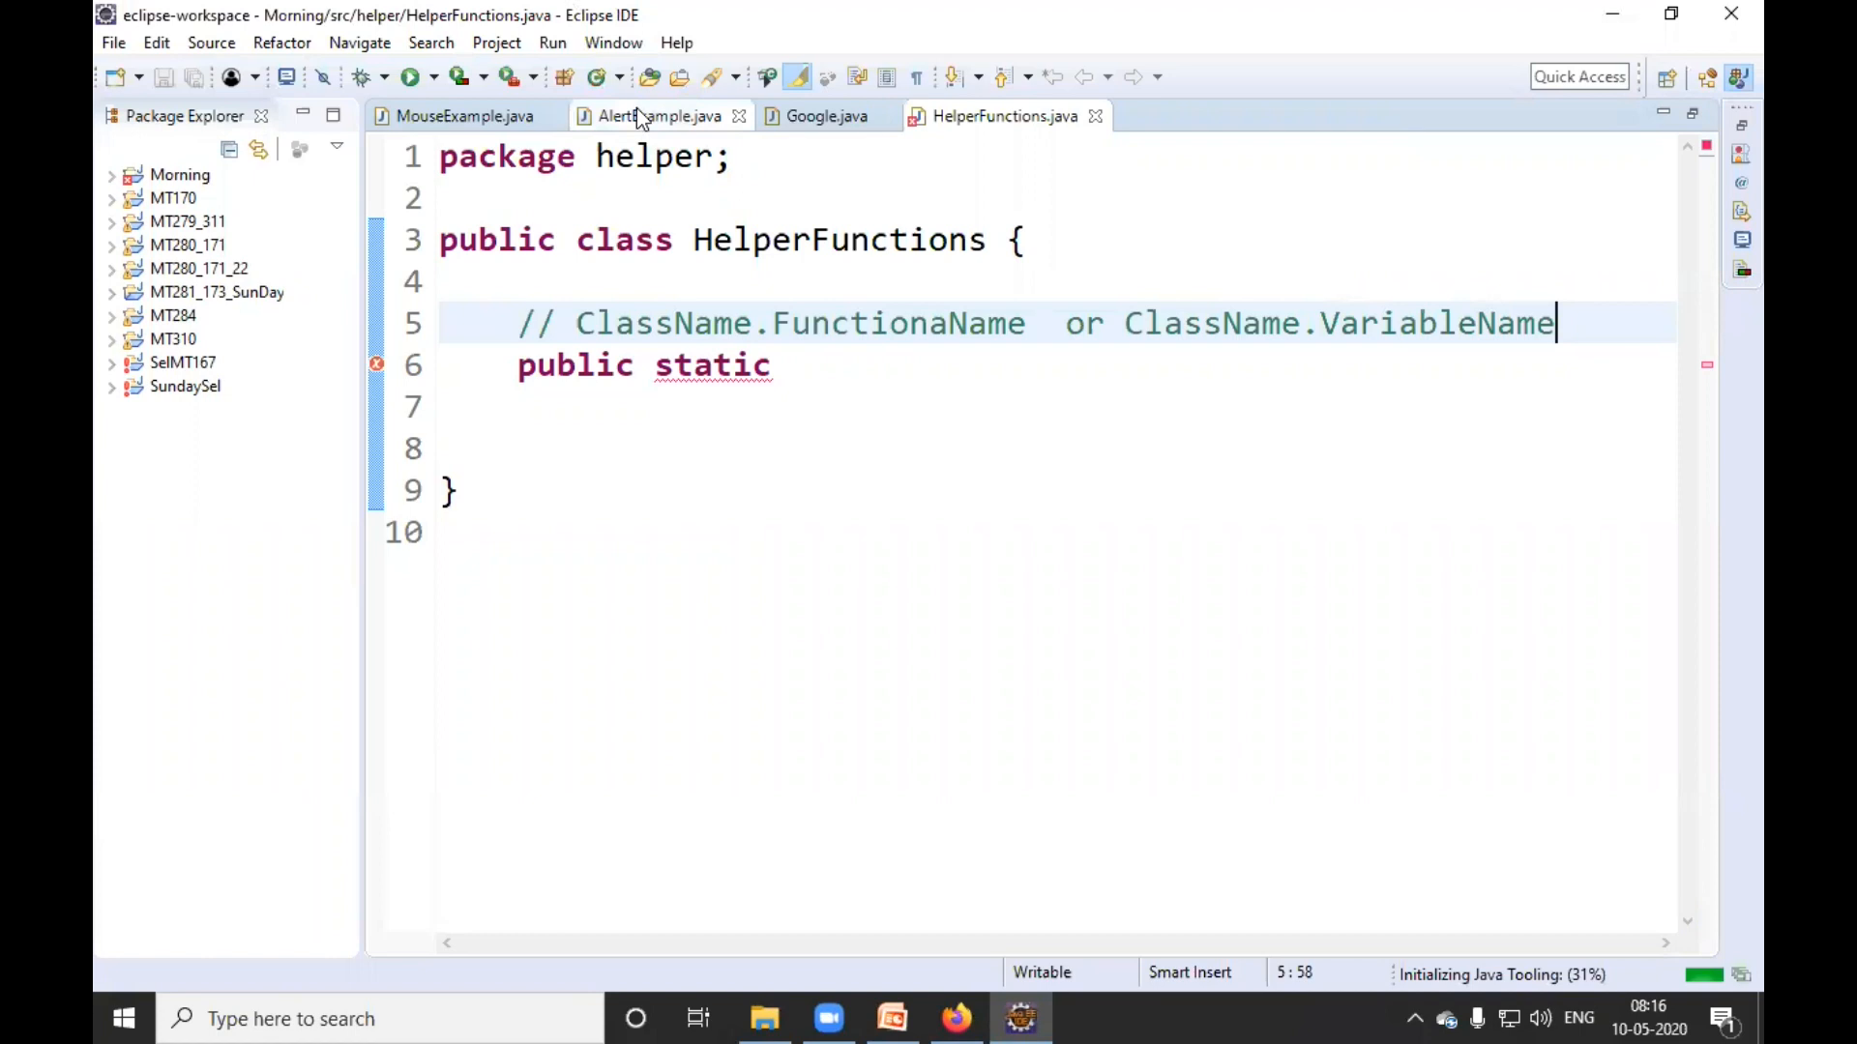
pyautogui.rightClick(665, 115)
pyautogui.click(737, 277)
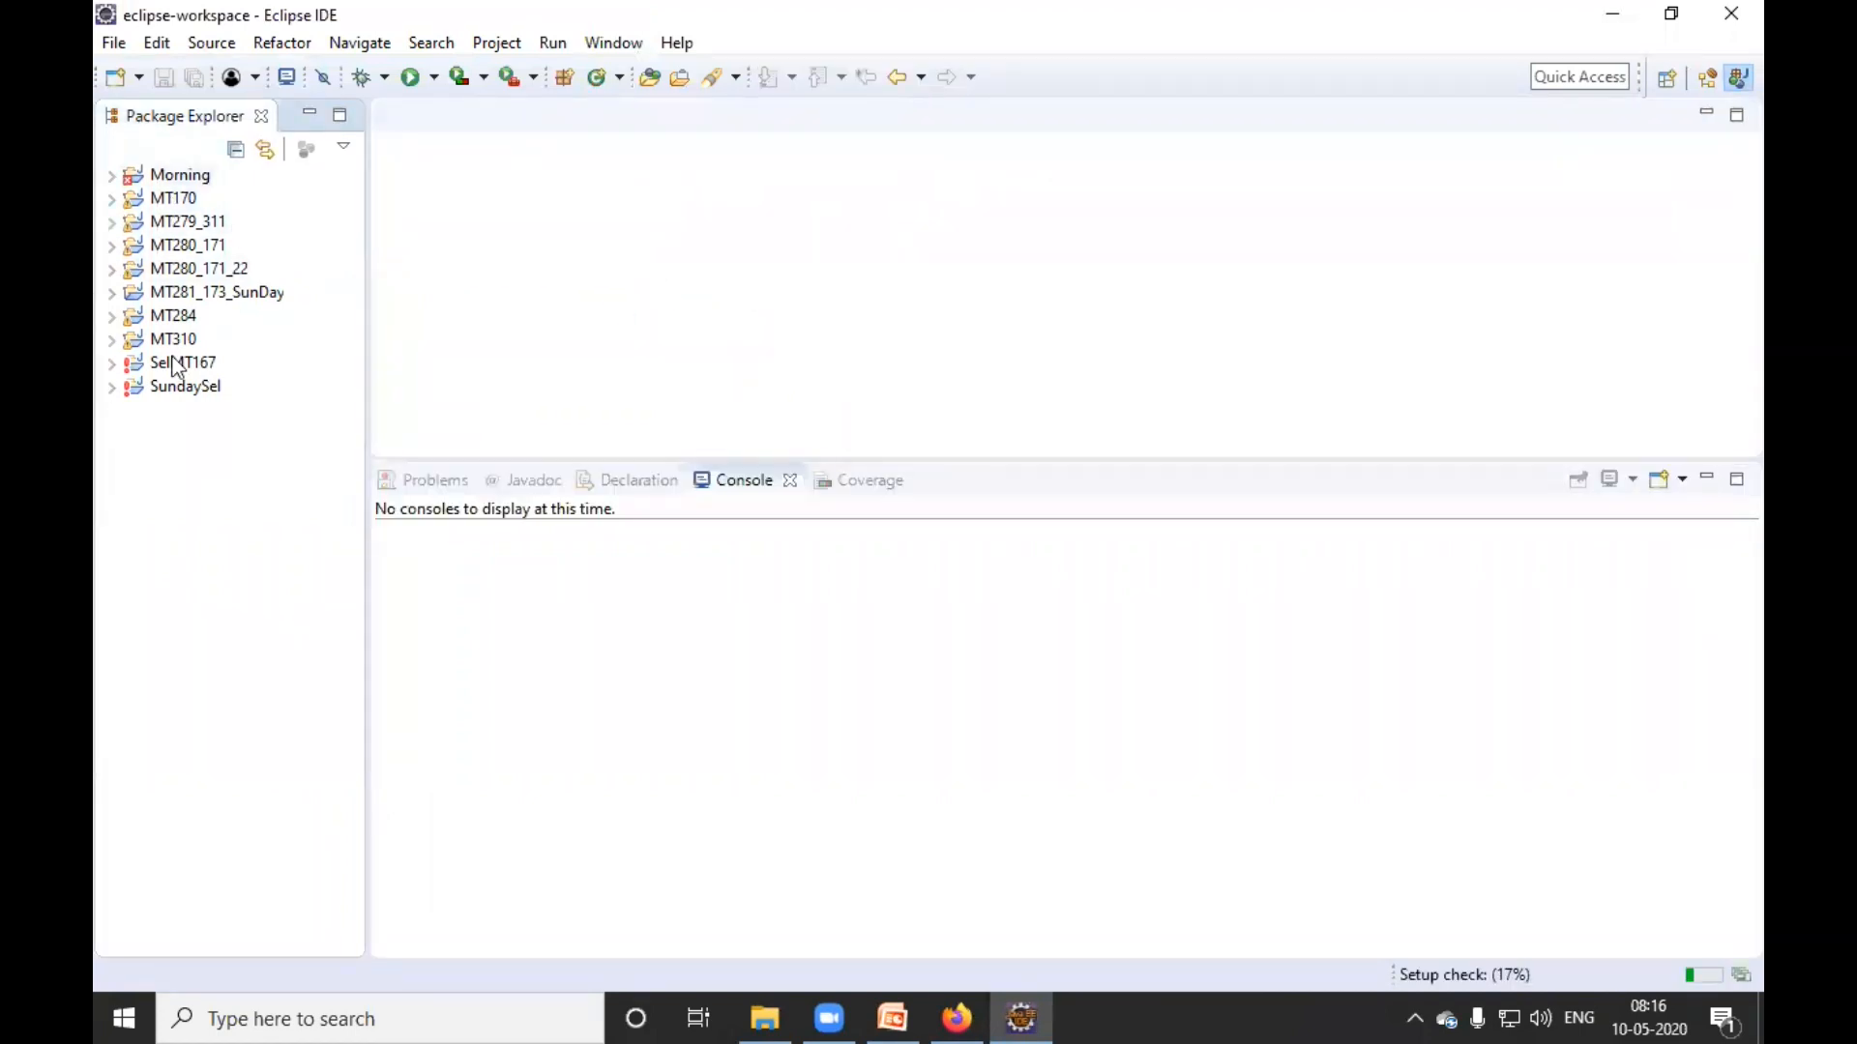
# - Look through the new-item choices in the Java perspective and the list of other perspectives that can be opened
pyautogui.click(114, 43)
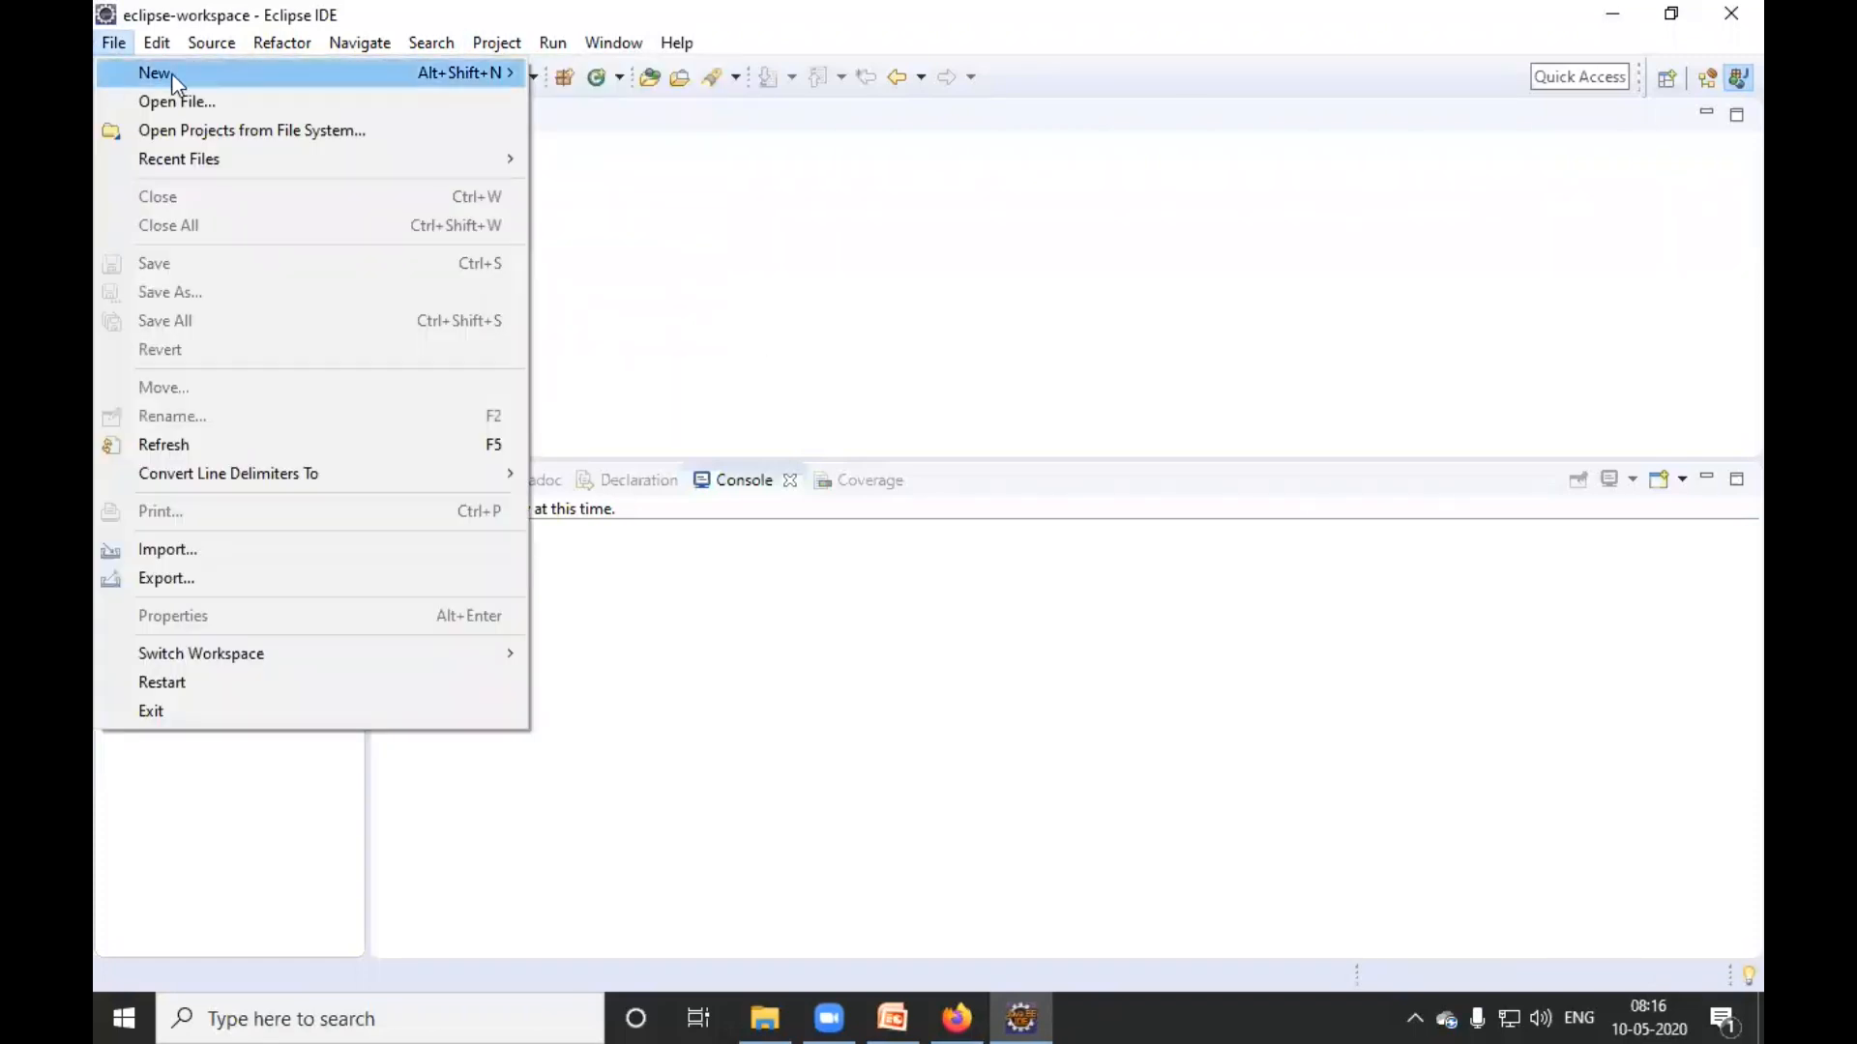
pyautogui.moveTo(478, 85)
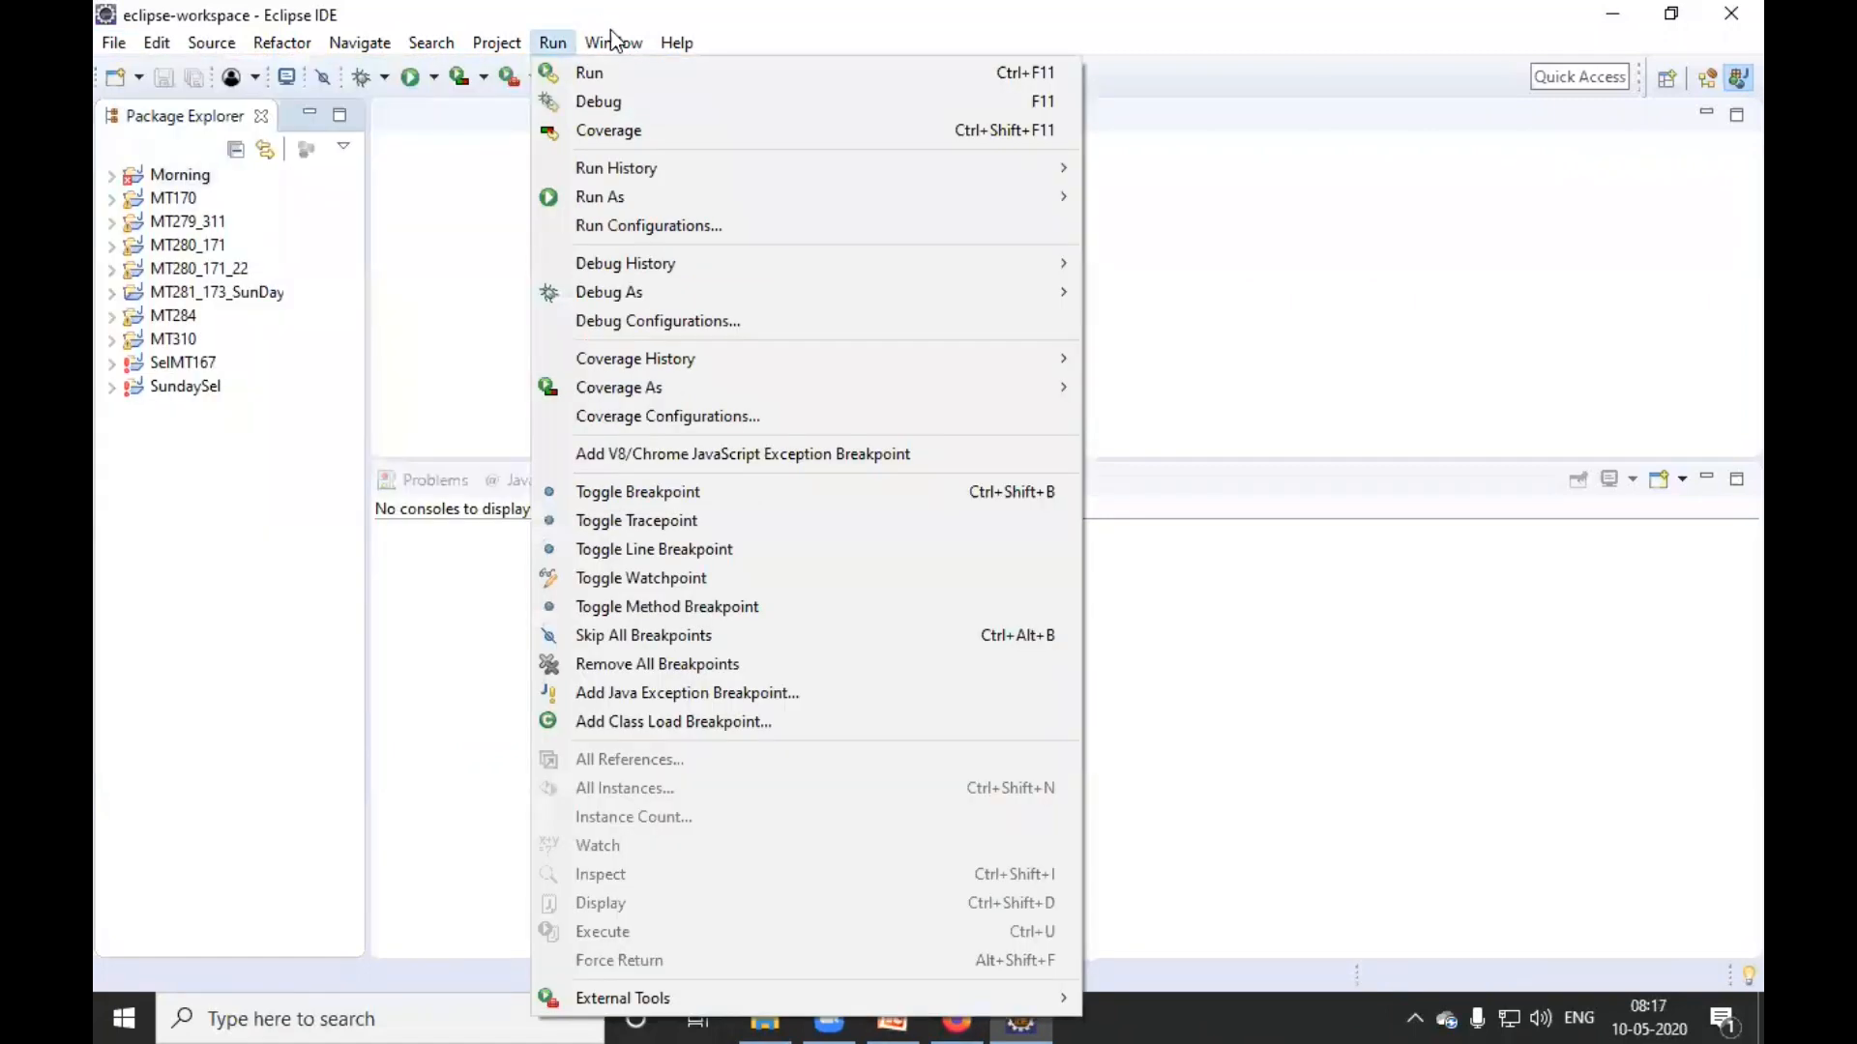
pyautogui.moveTo(614, 43)
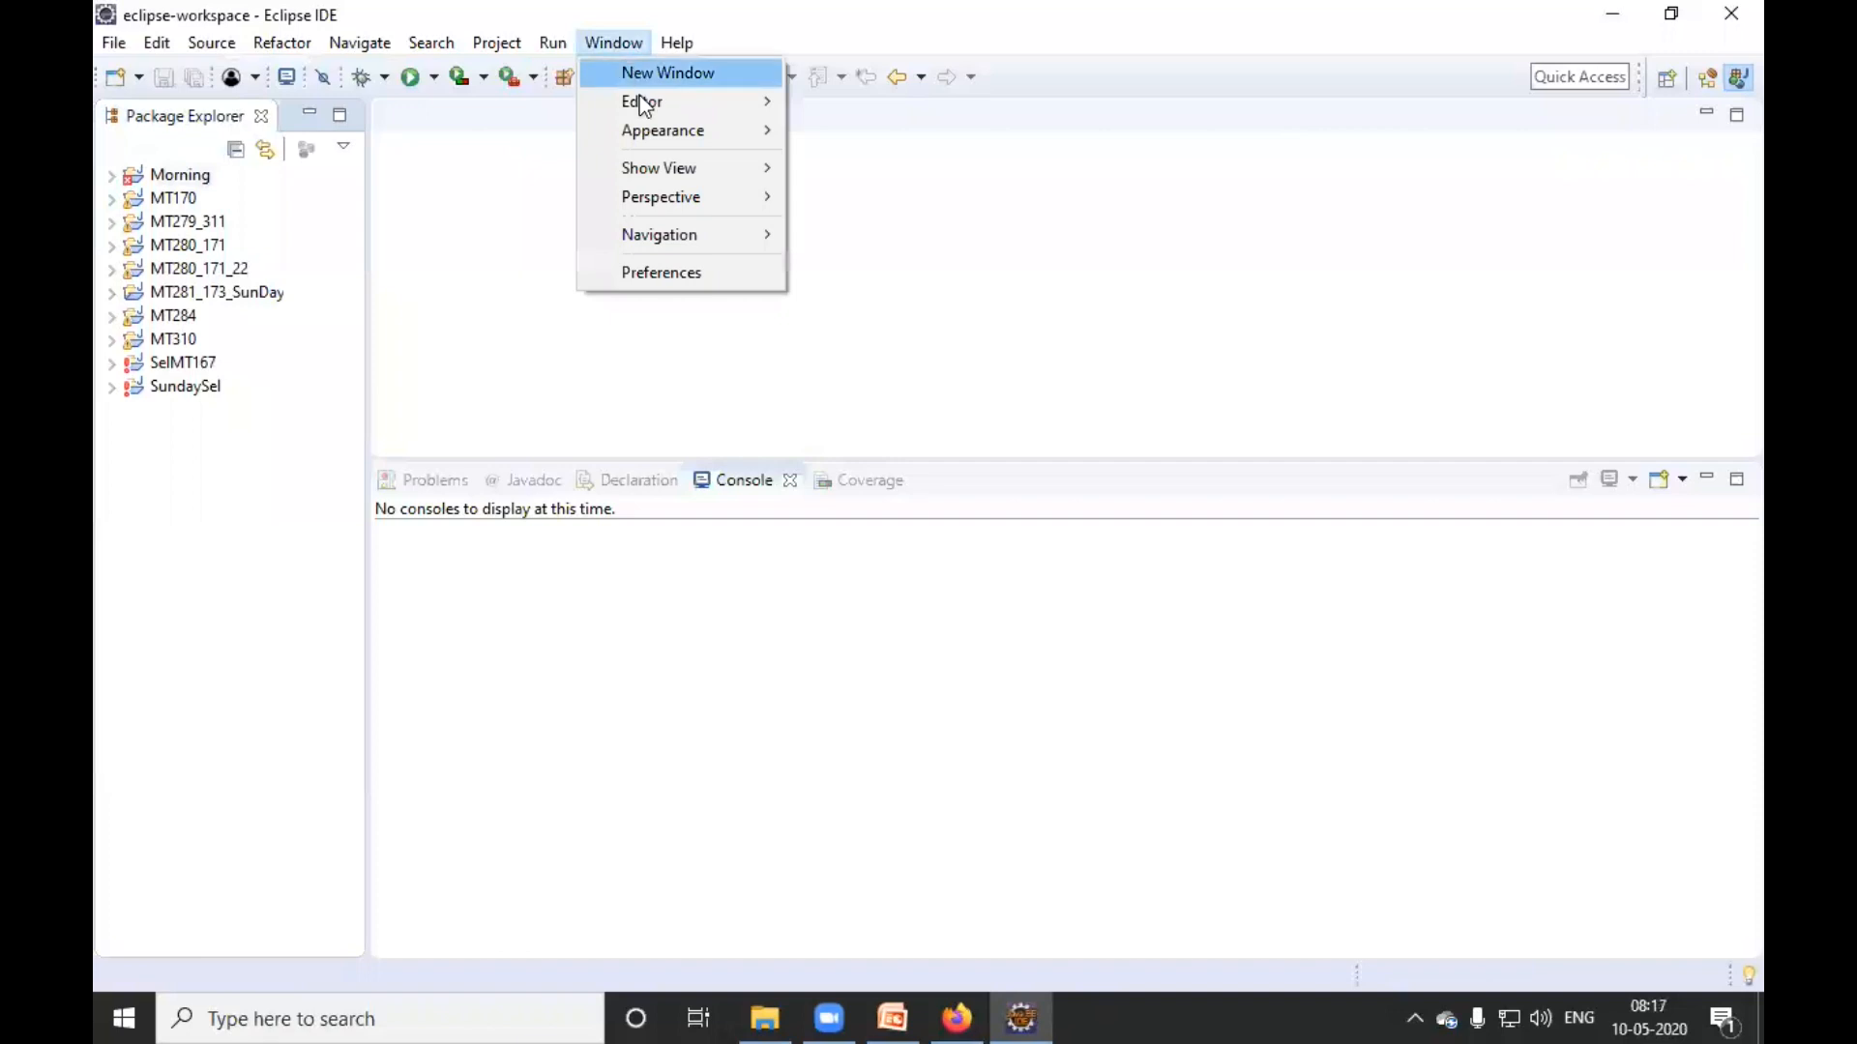
pyautogui.moveTo(695, 208)
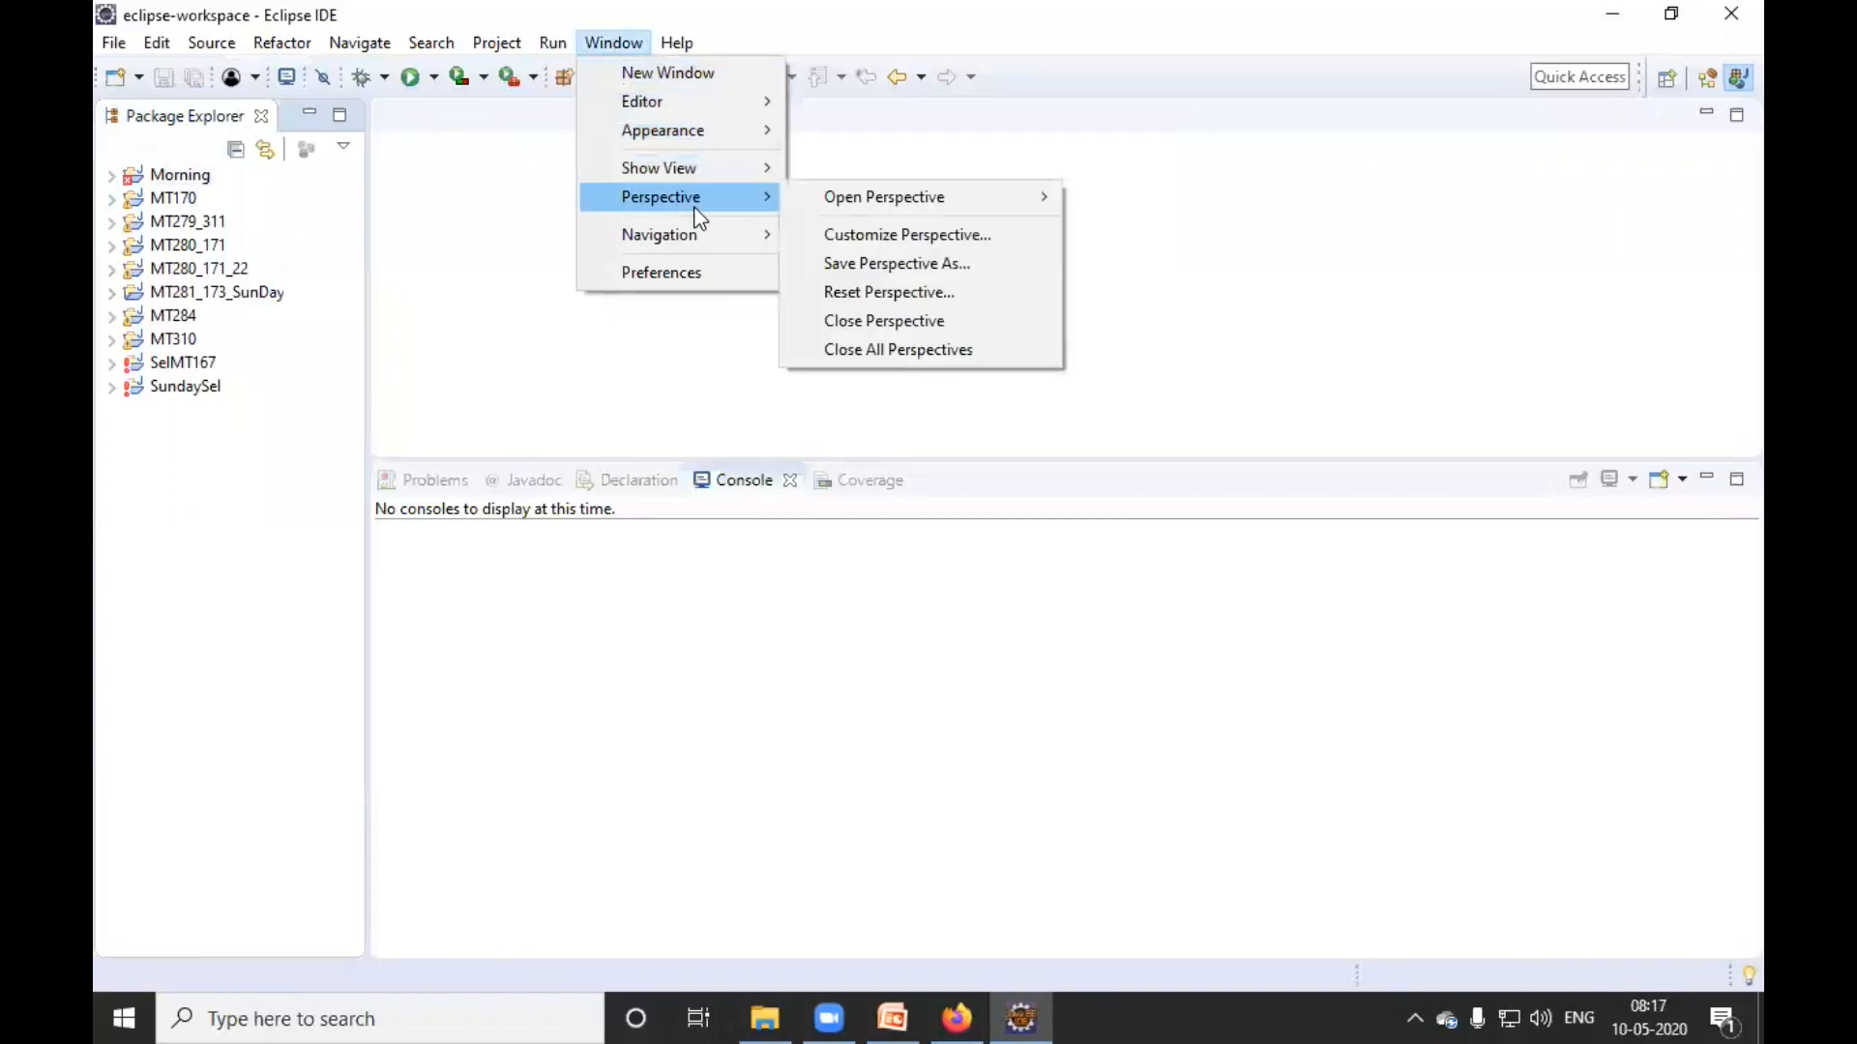
pyautogui.moveTo(1023, 188)
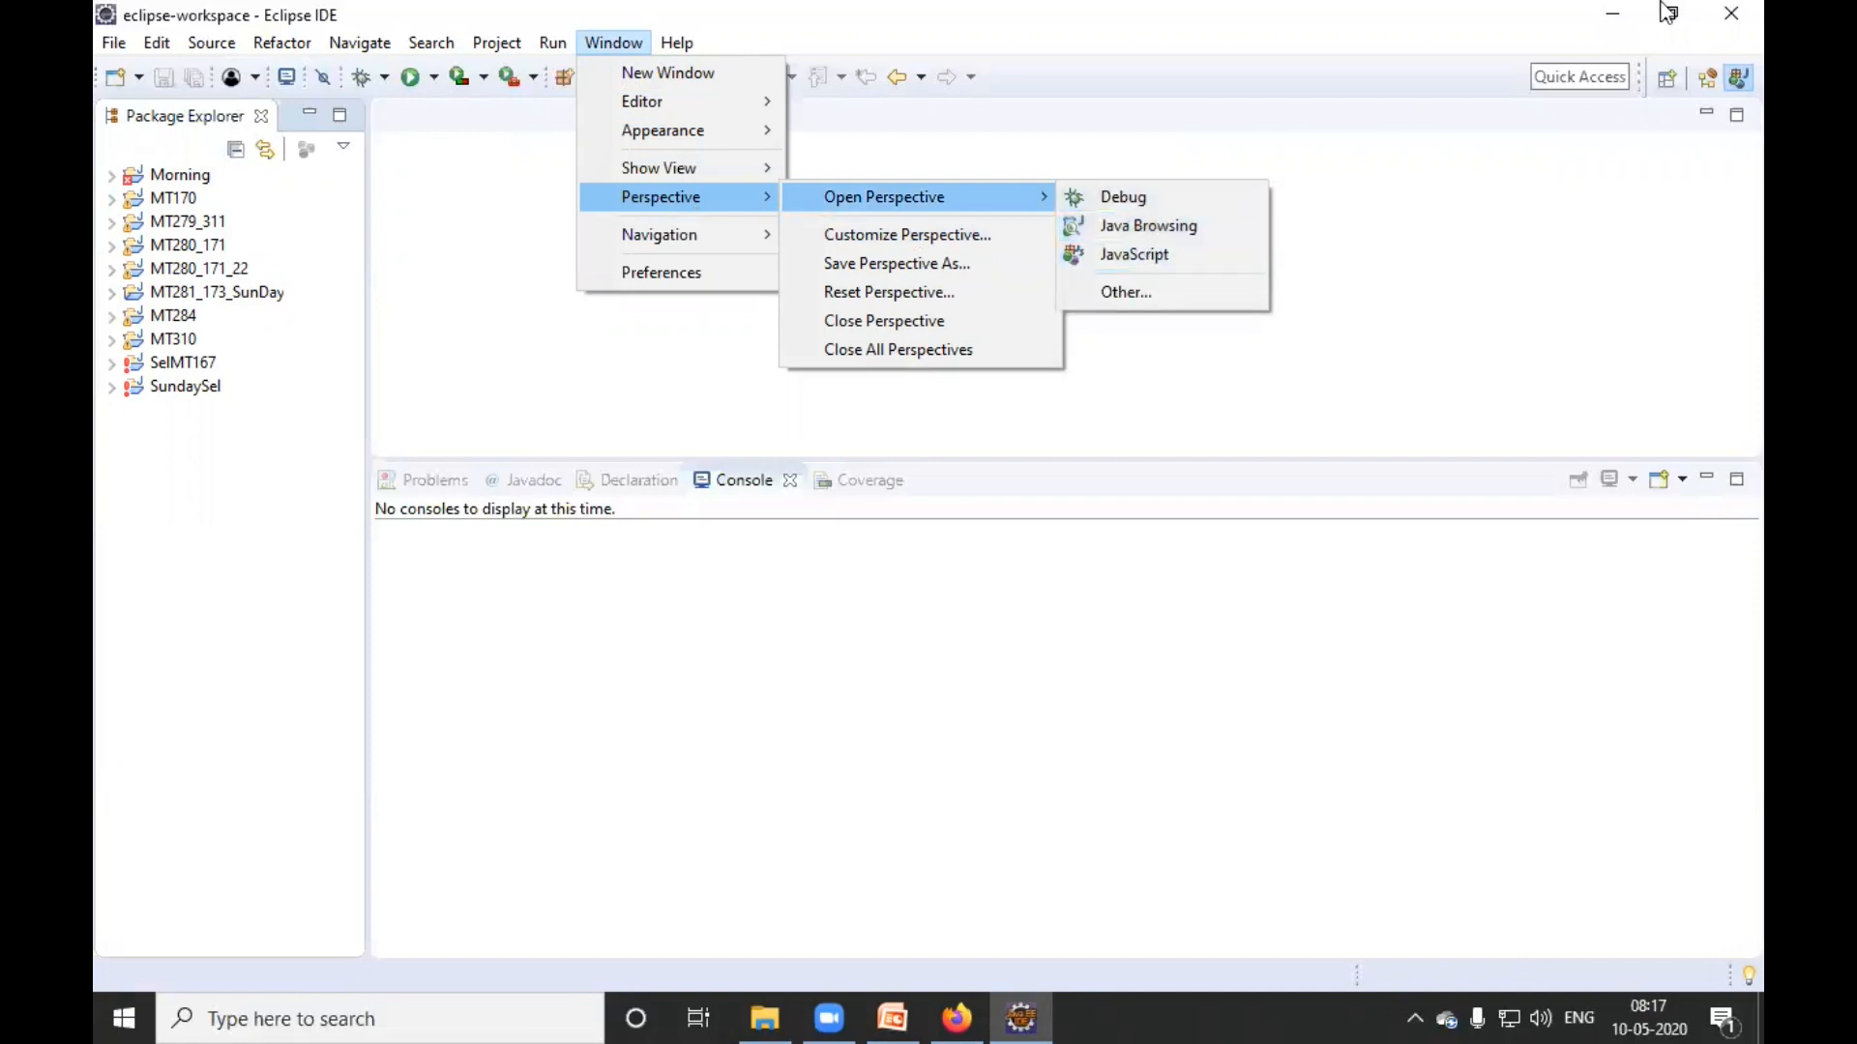
# - Switch the workbench to the Java EE perspective and review the project types it offers for a new project
pyautogui.click(1708, 78)
pyautogui.click(1708, 77)
pyautogui.click(114, 42)
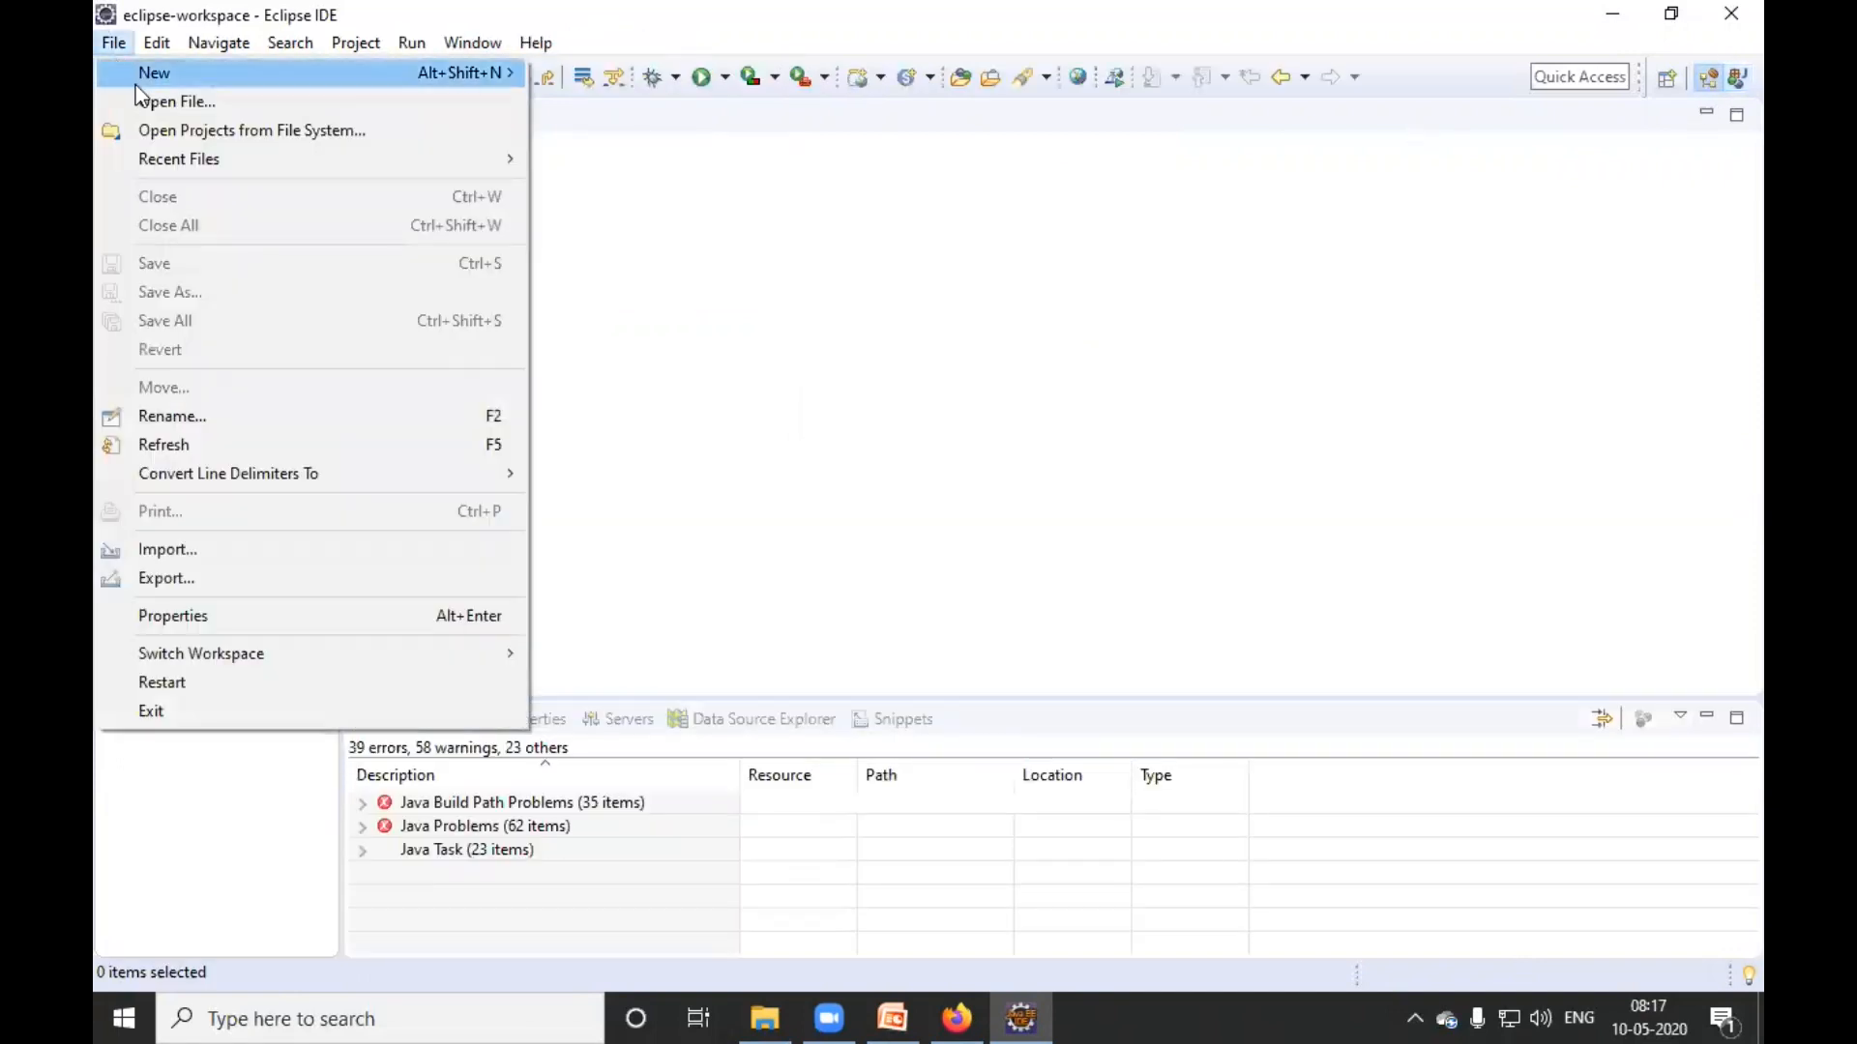
pyautogui.moveTo(136, 85)
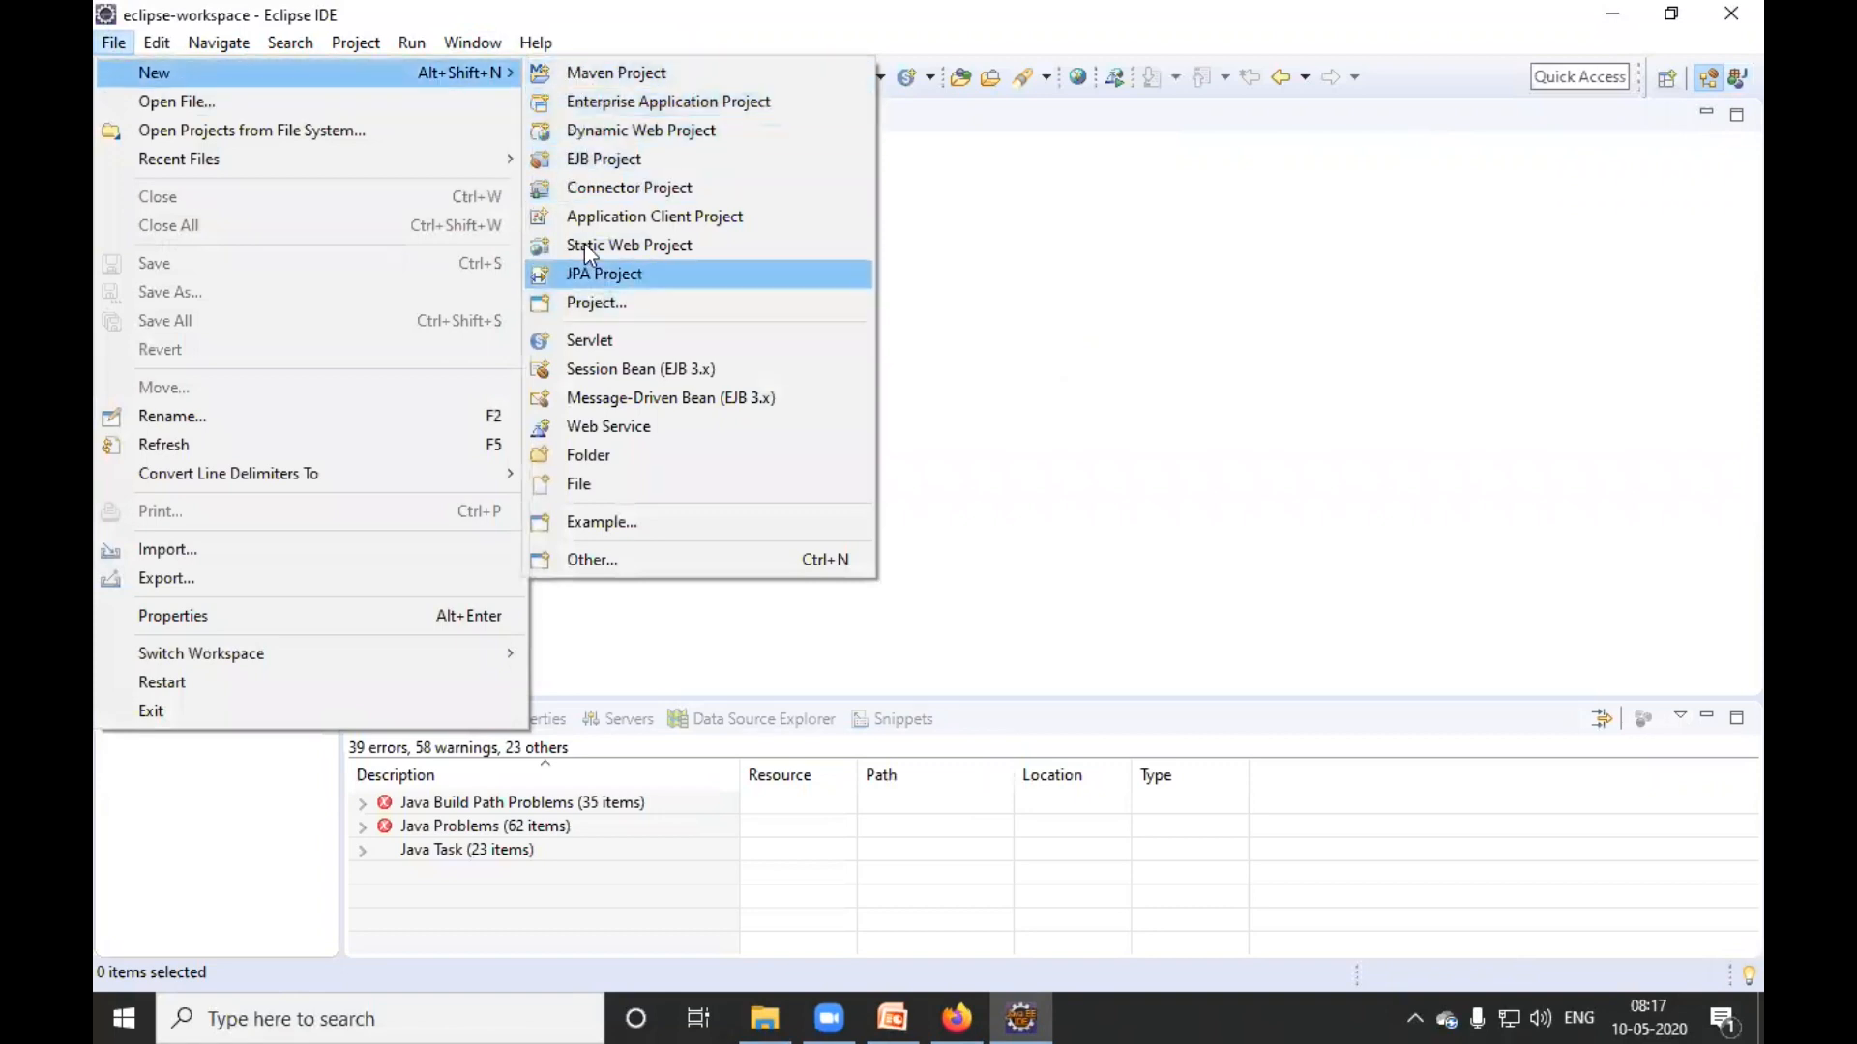
pyautogui.click(1342, 205)
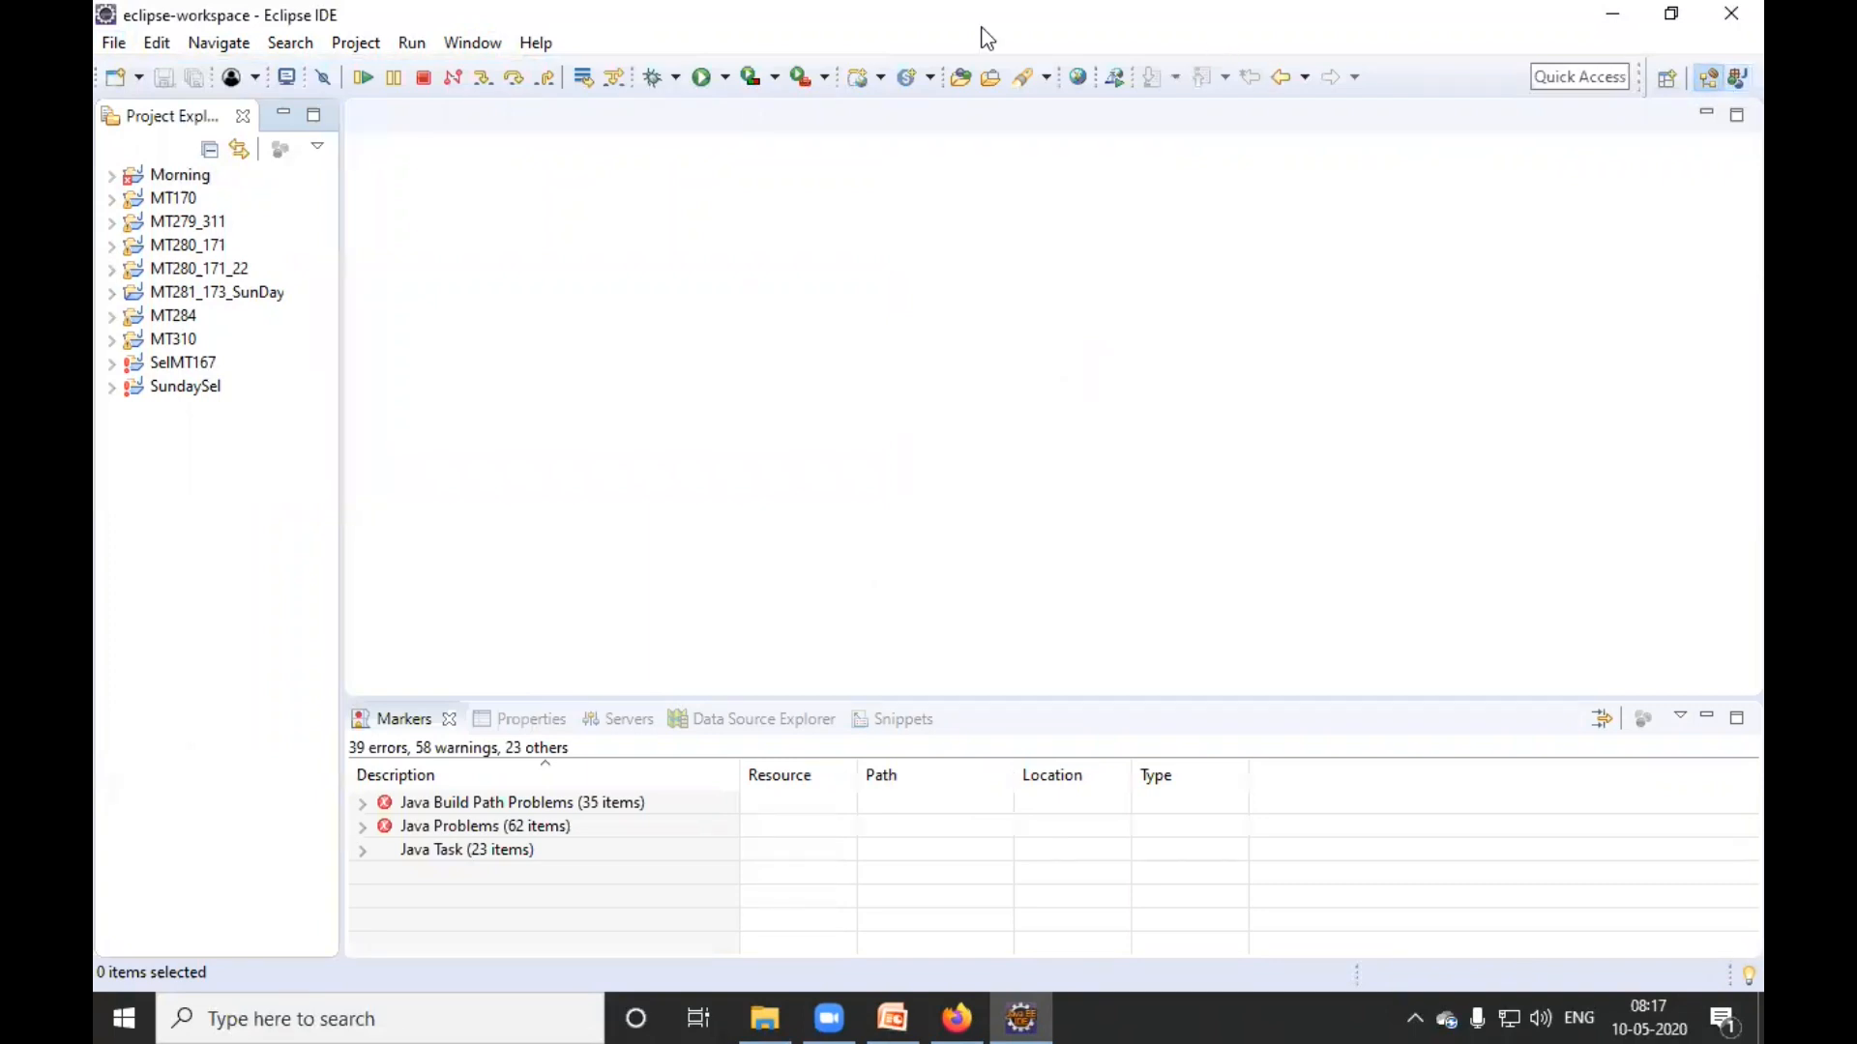
# - Open the Java perspective and narrow the Package Explorer pane
pyautogui.click(480, 46)
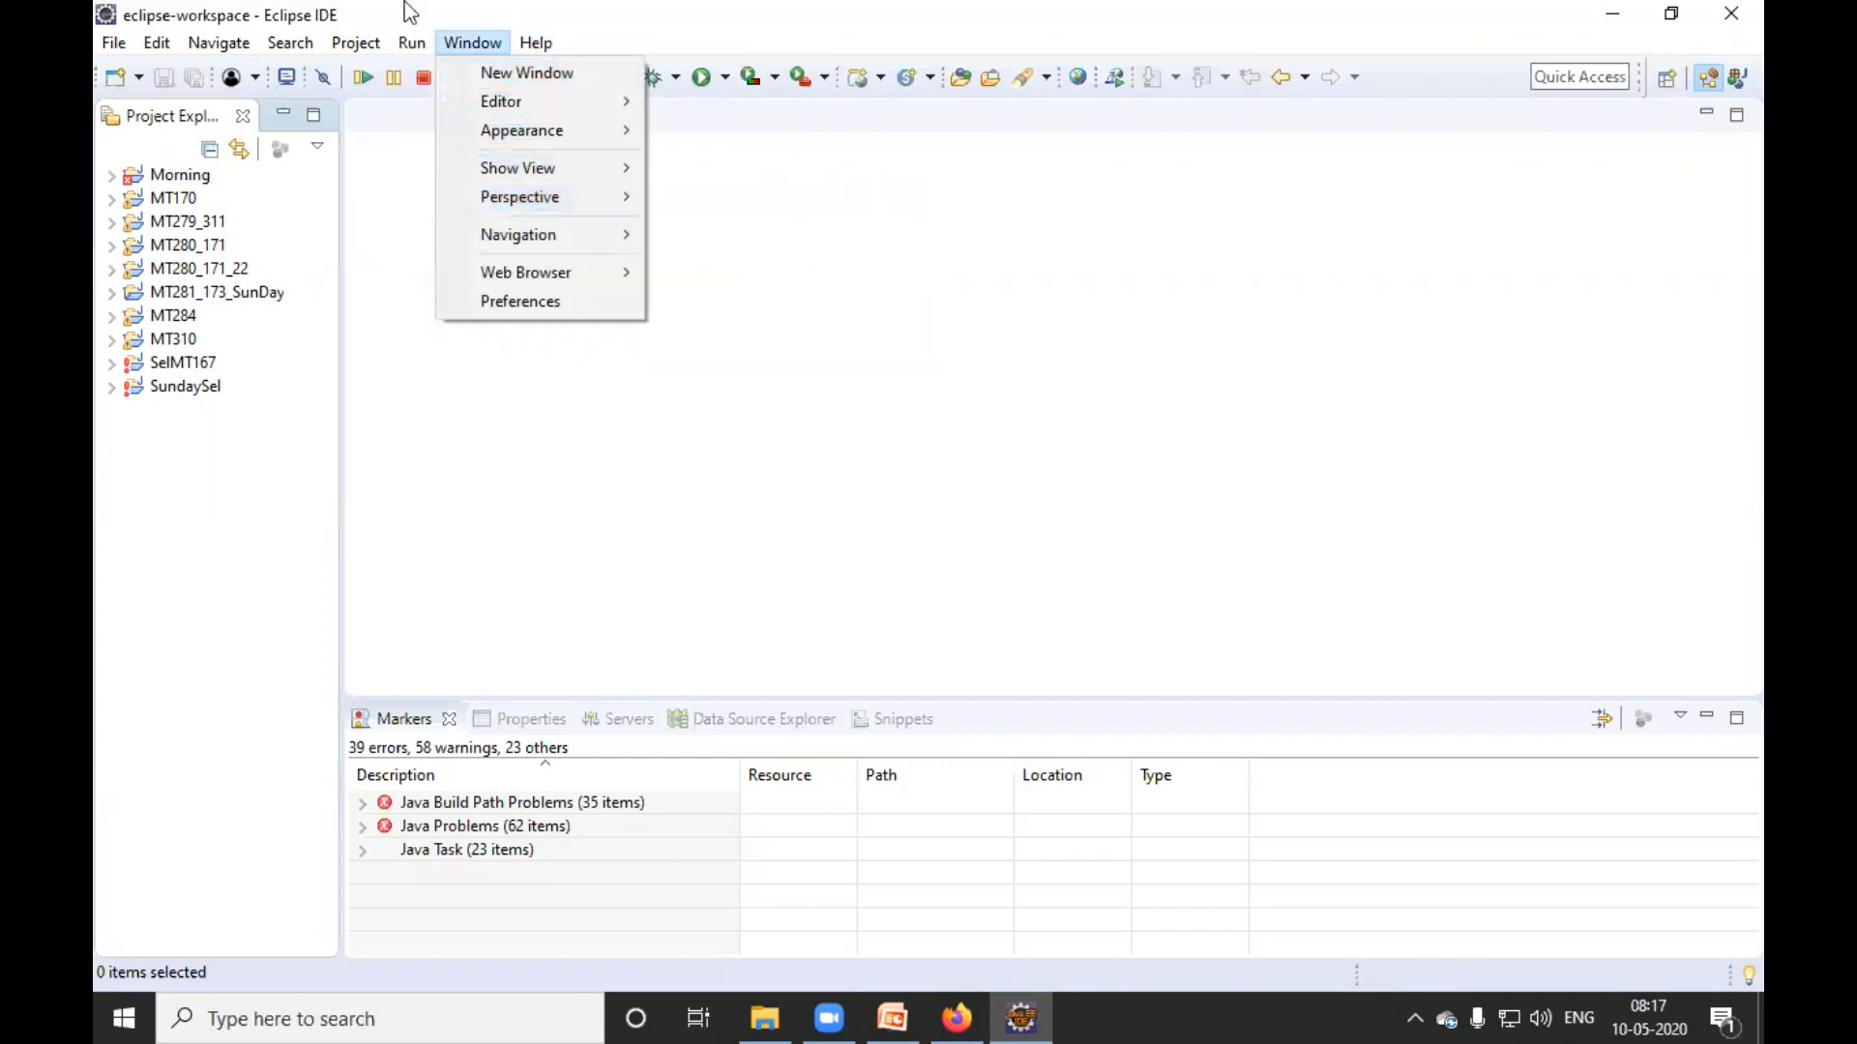
pyautogui.moveTo(412, 42)
pyautogui.moveTo(473, 42)
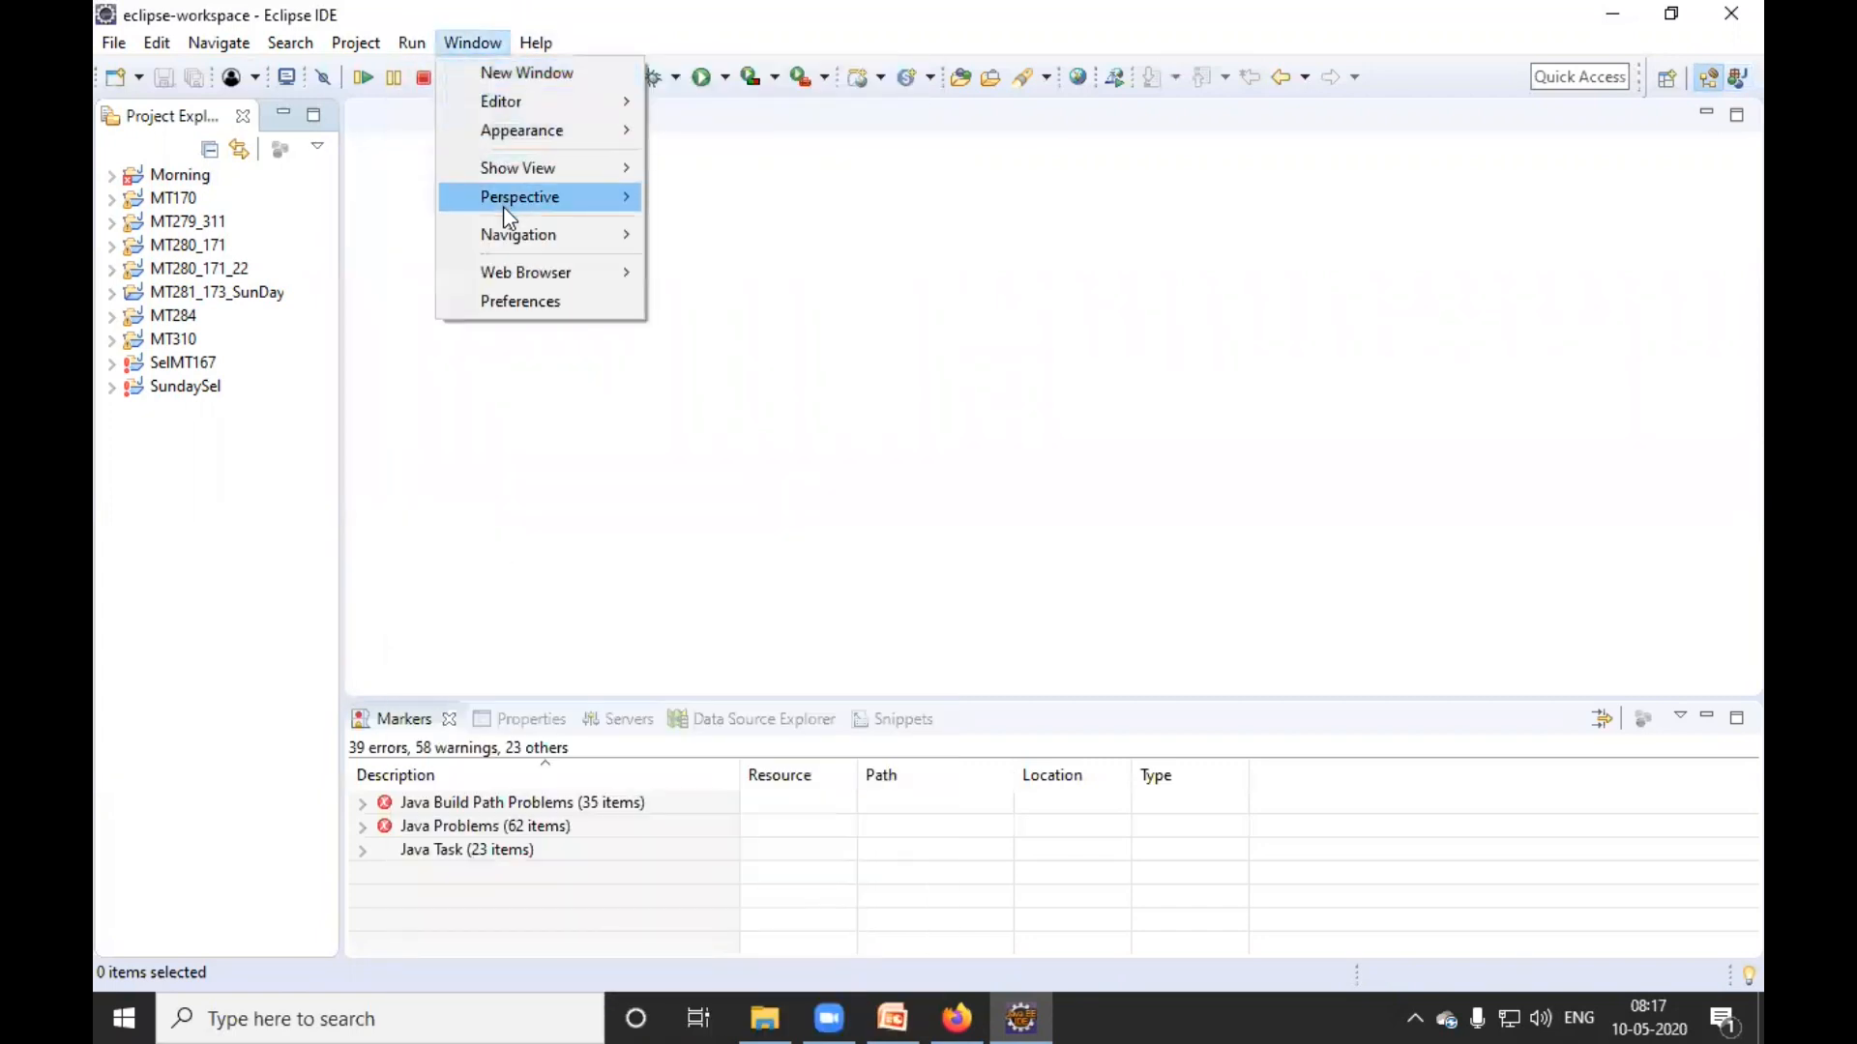
pyautogui.moveTo(512, 198)
pyautogui.moveTo(846, 198)
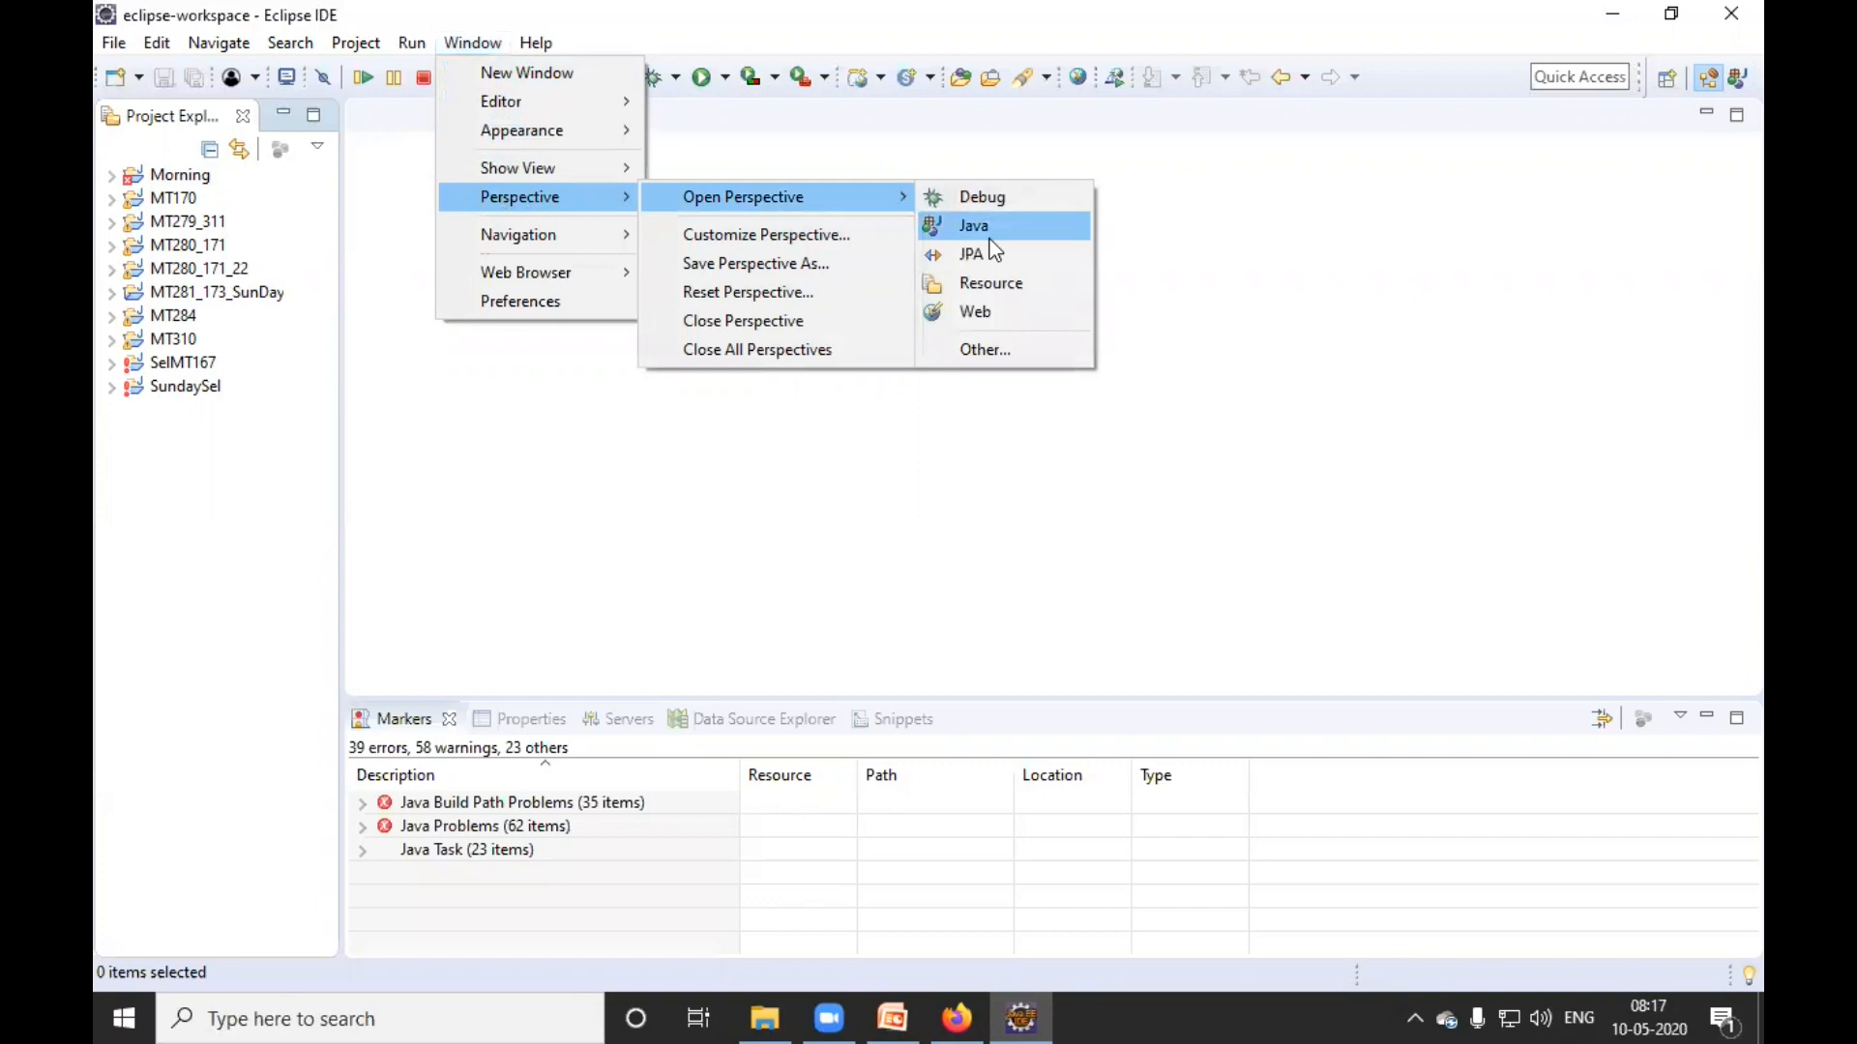
pyautogui.click(989, 237)
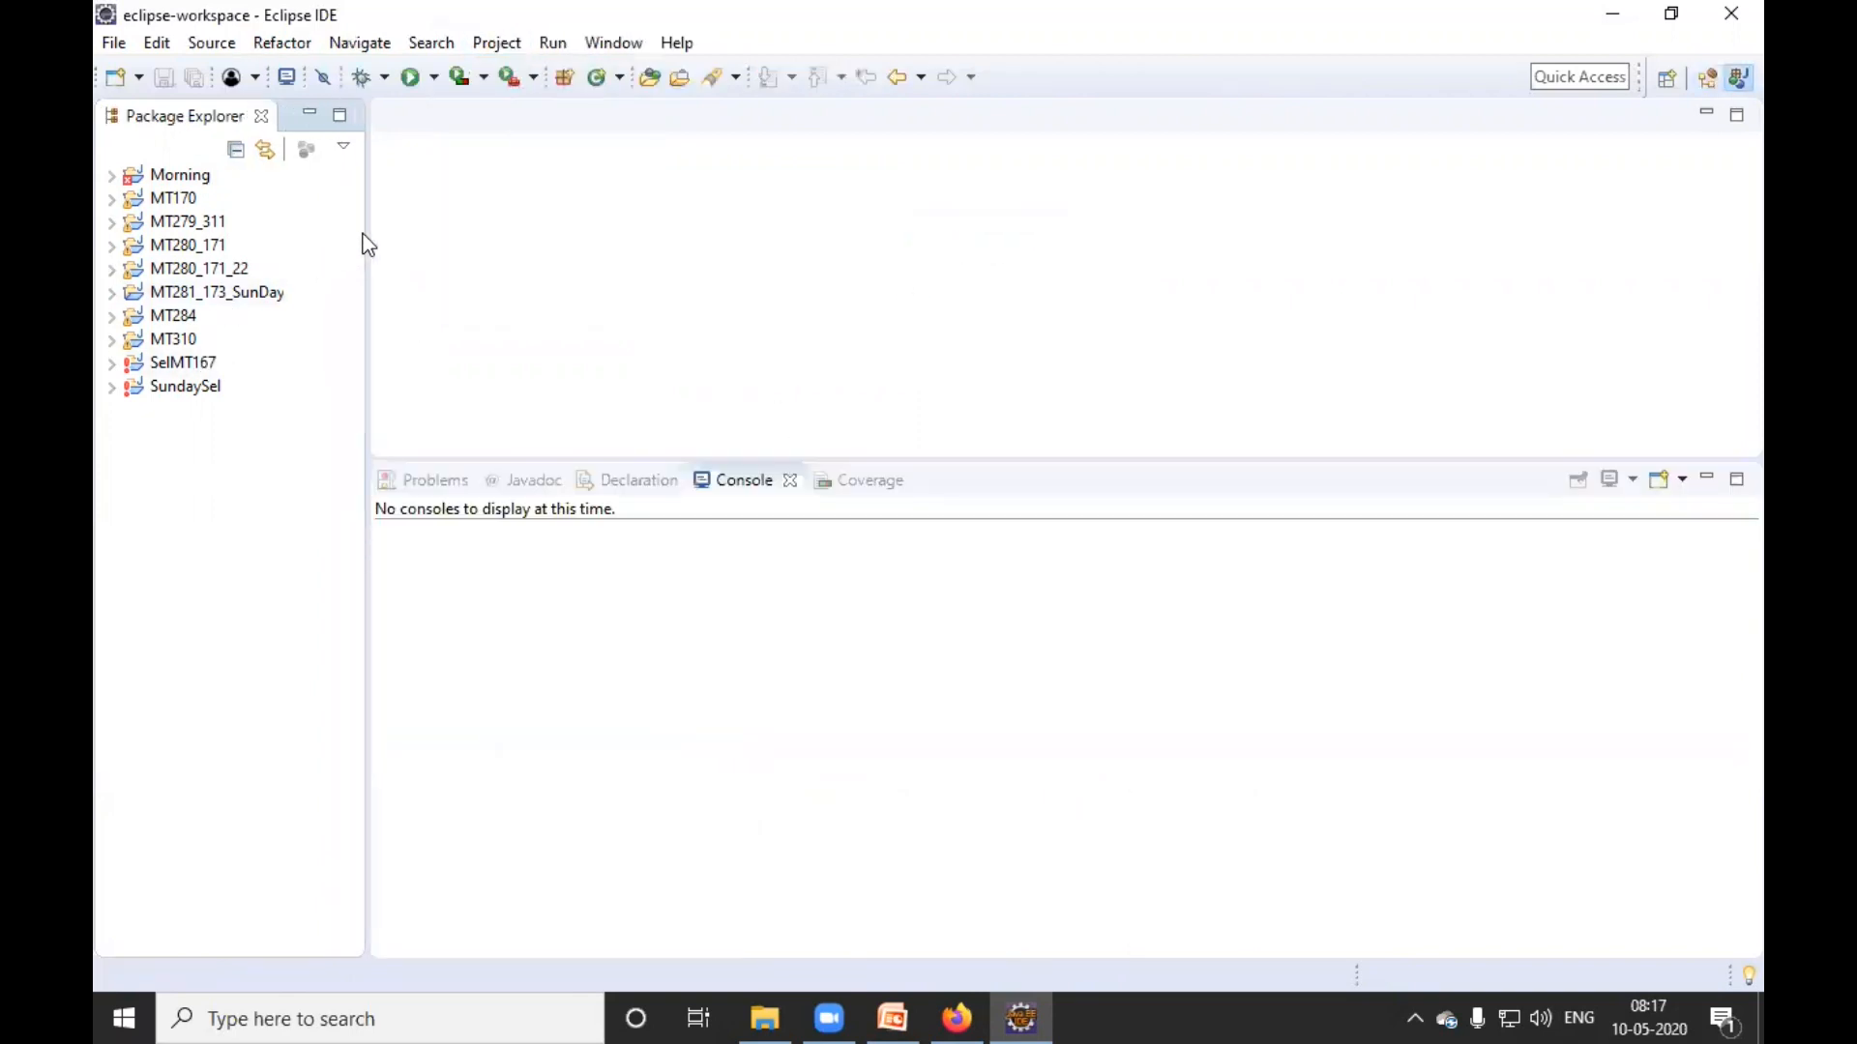
pyautogui.moveTo(367, 232); pyautogui.dragTo(268, 261)
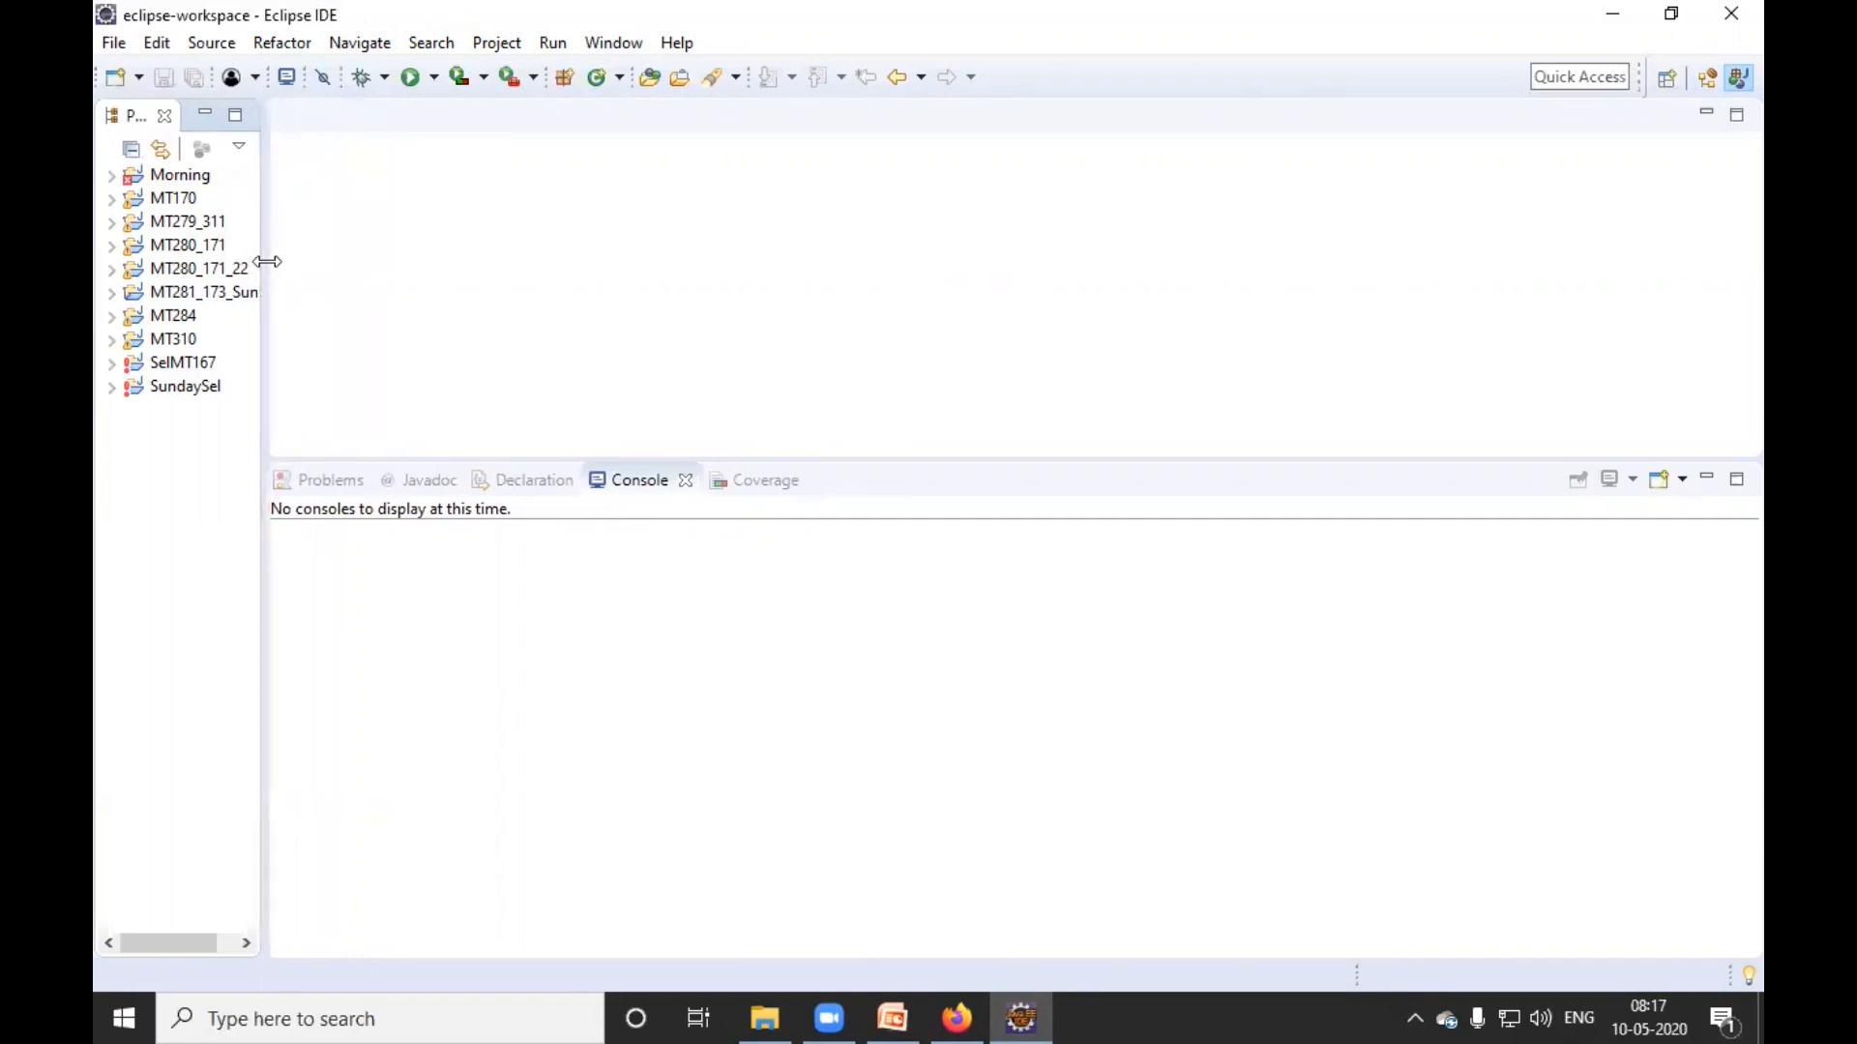
# - Create a Java project named DemoSelenium, keeping the default location and the JavaSE-1.8 execution environment
pyautogui.click(112, 42)
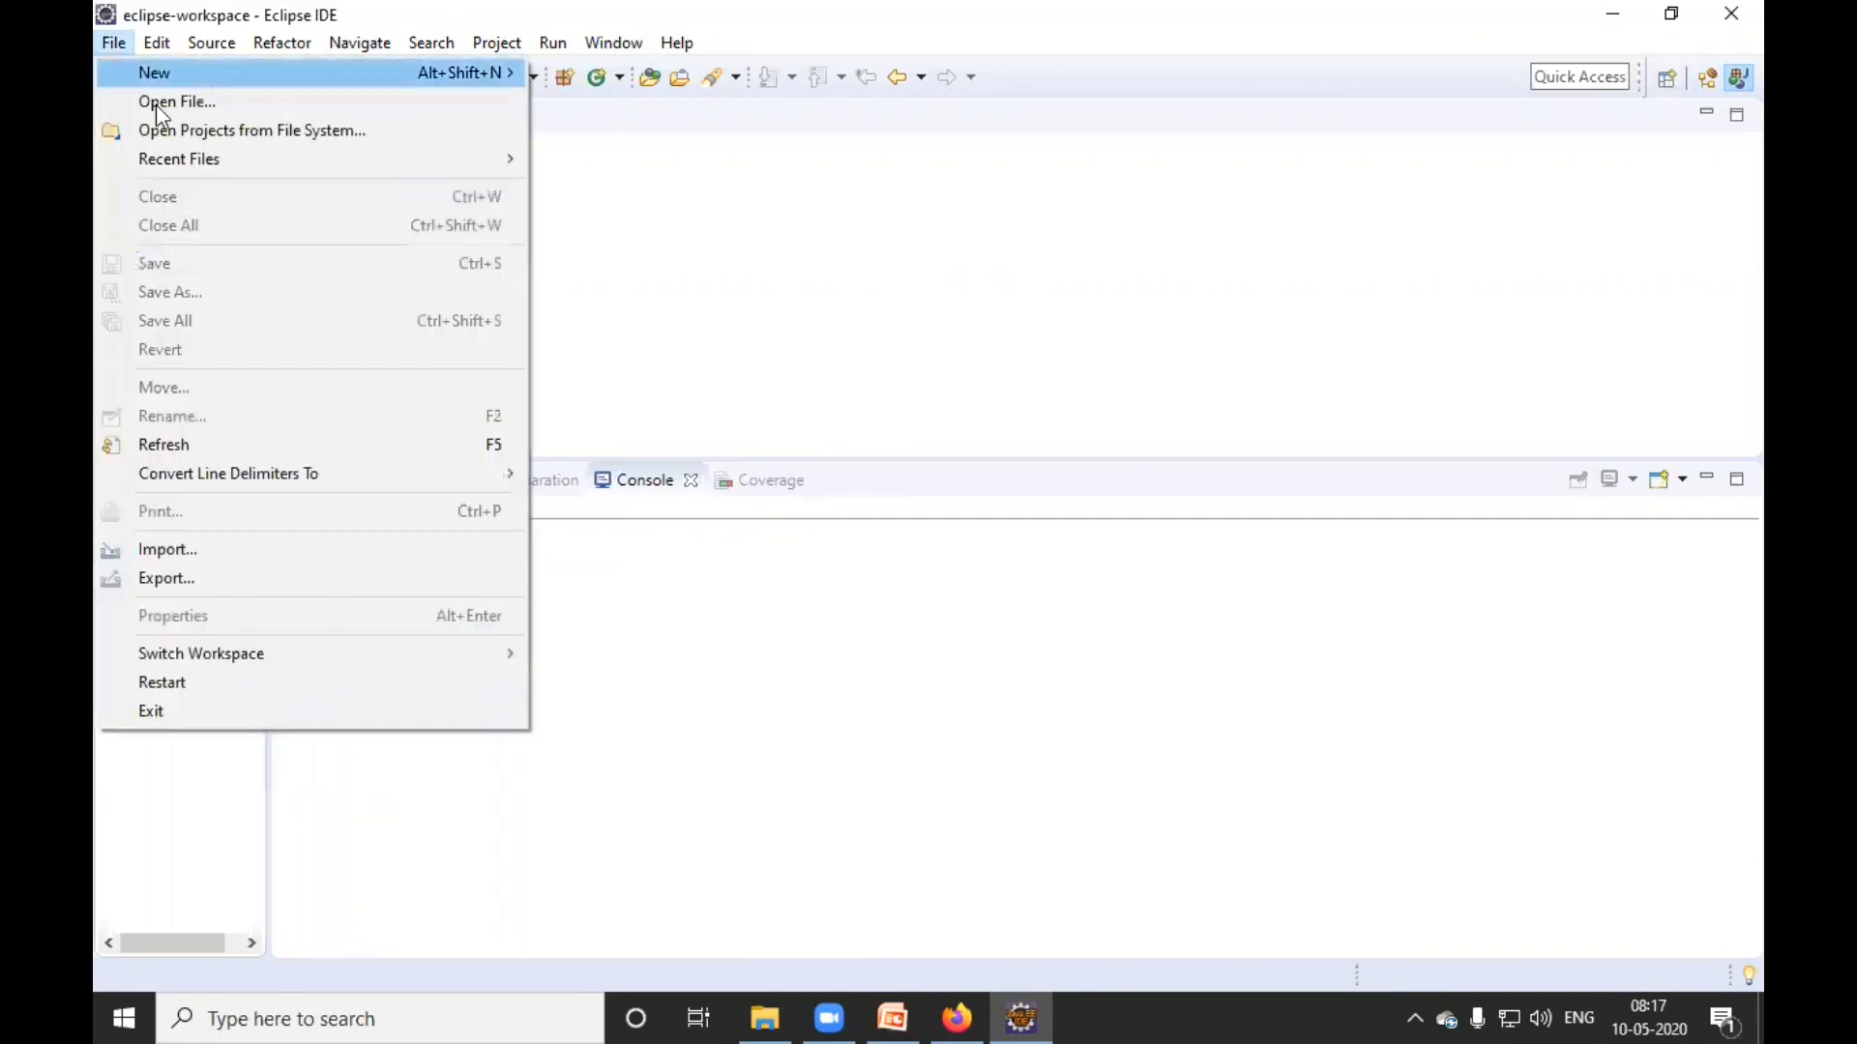
pyautogui.moveTo(148, 76)
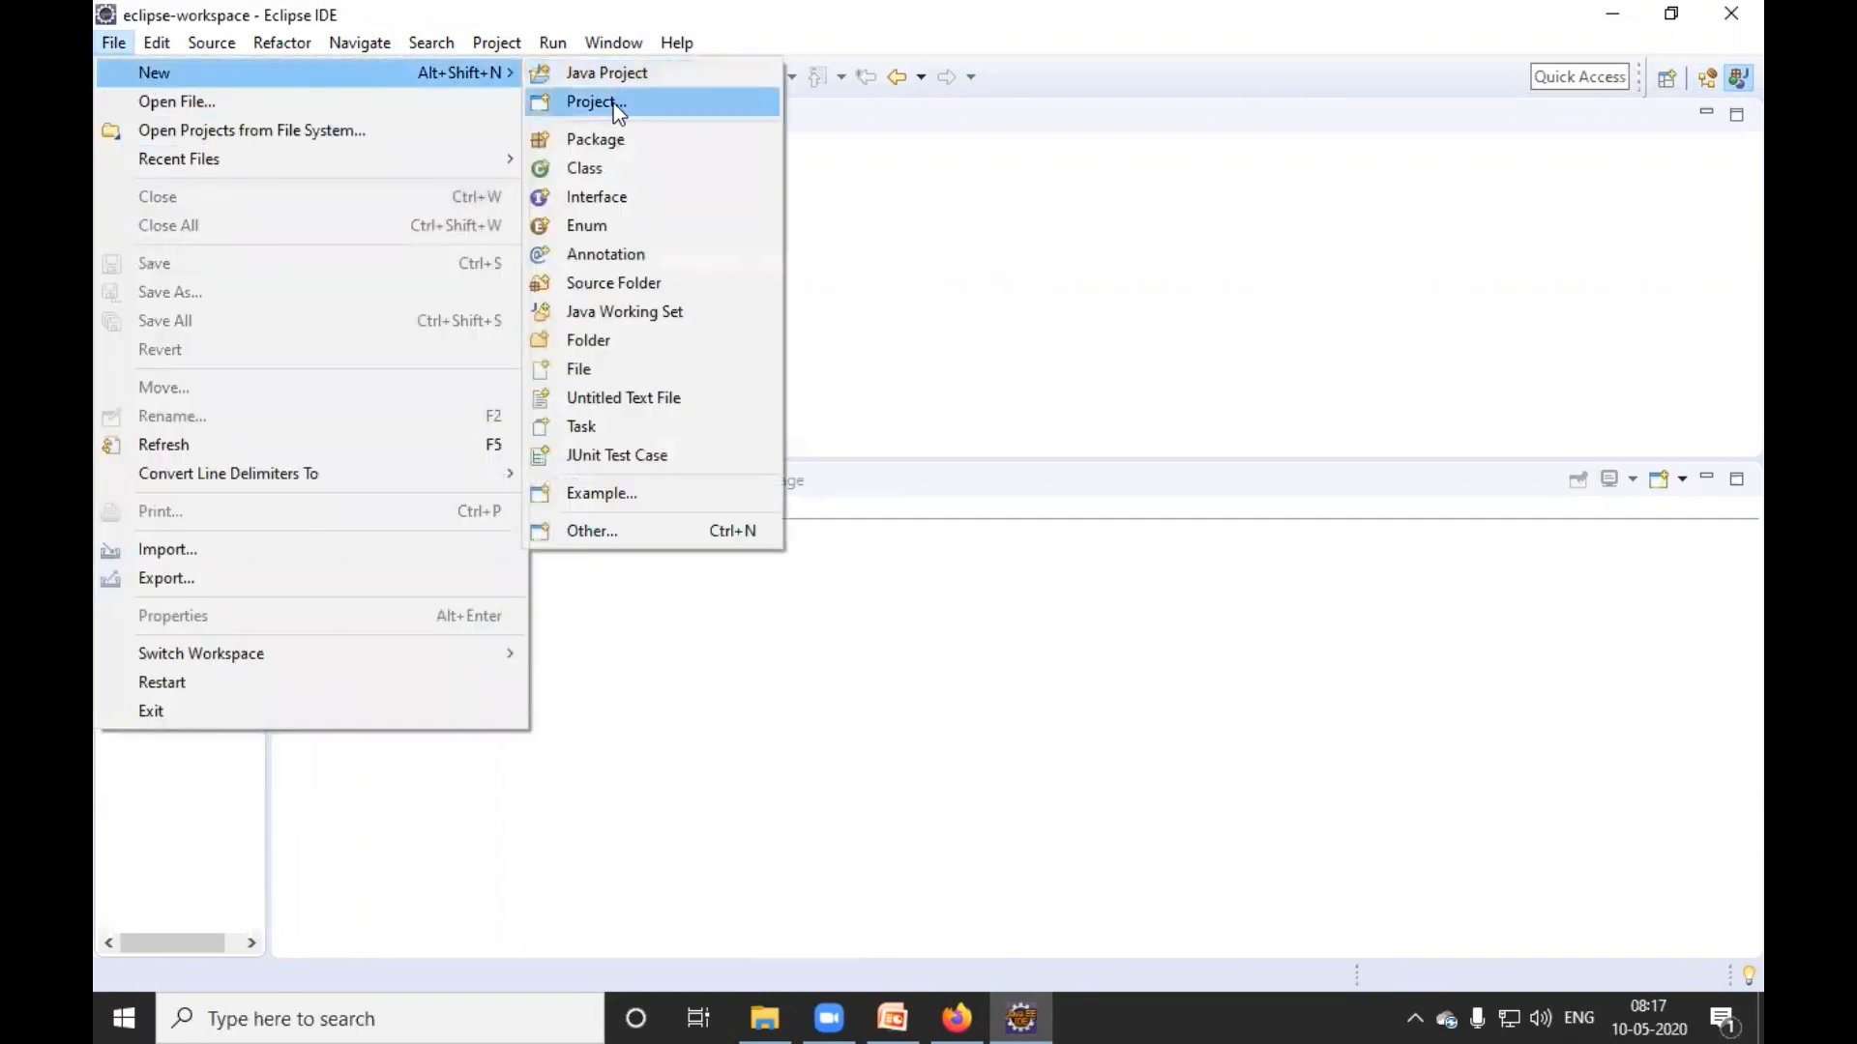
pyautogui.click(628, 72)
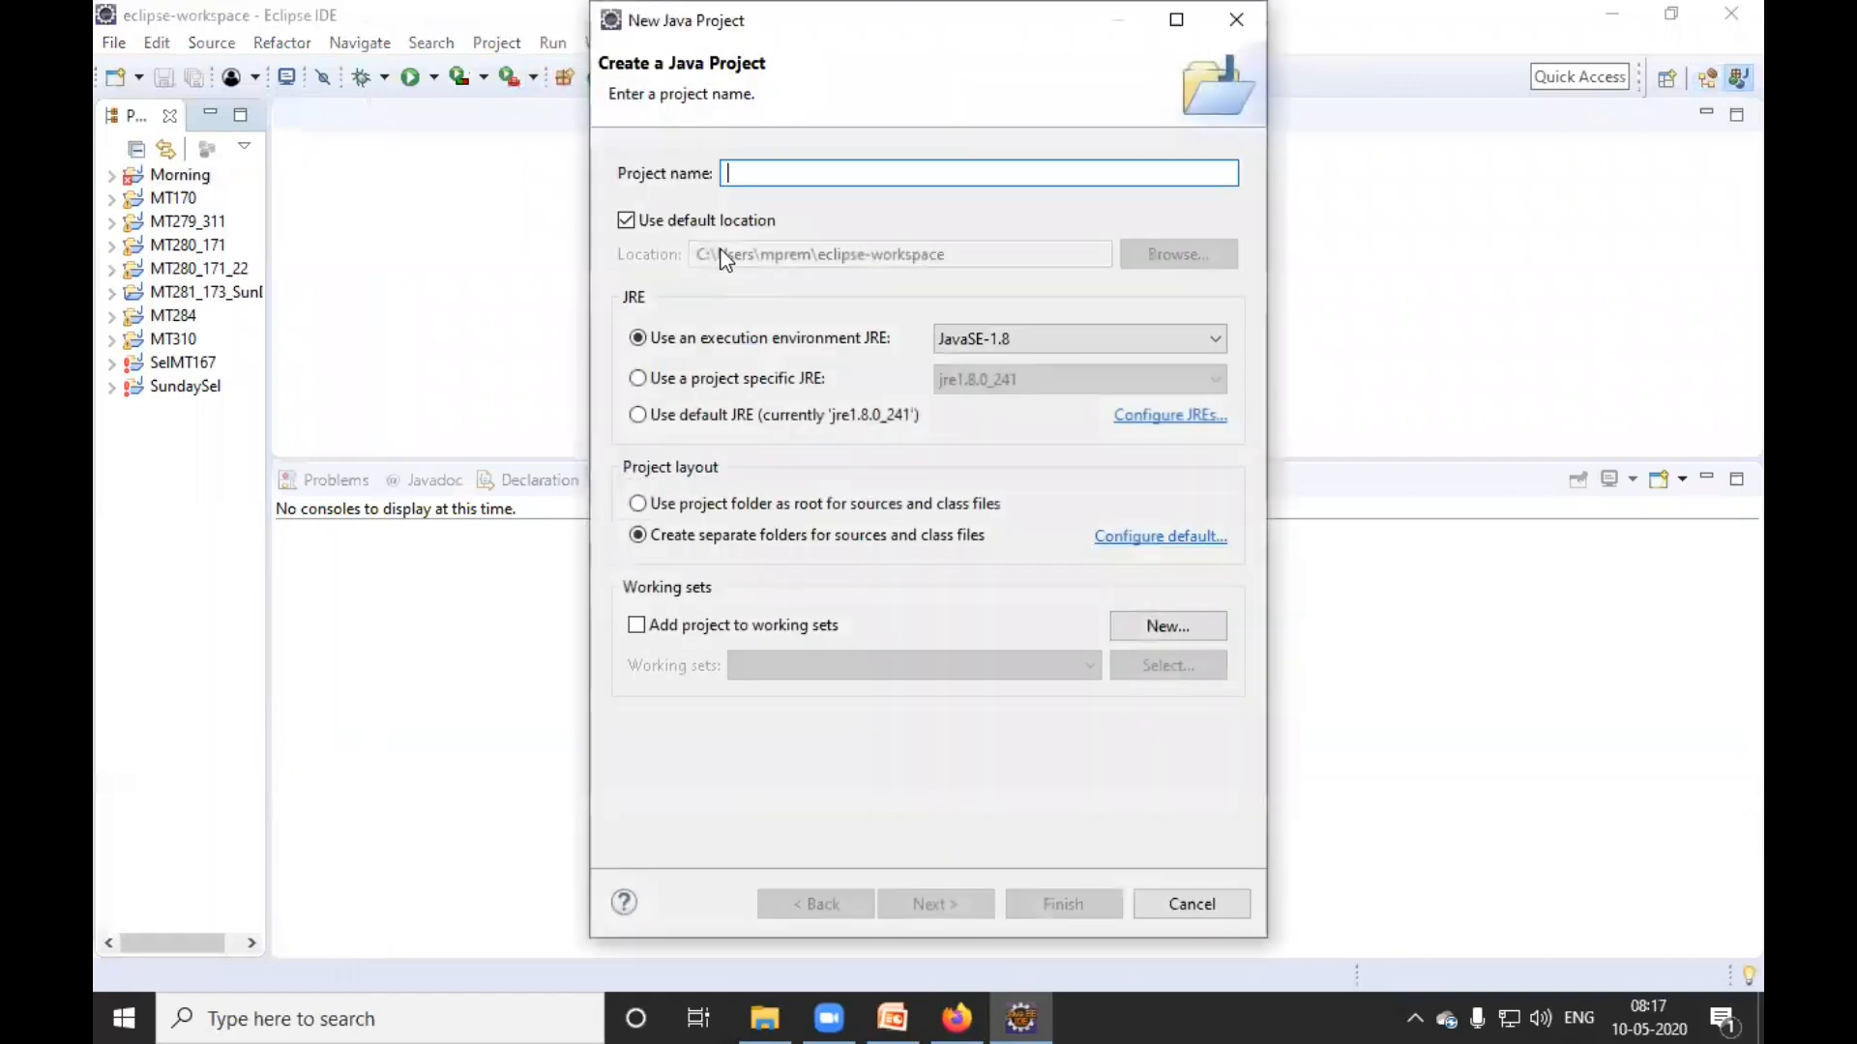
pyautogui.write('DemoSeleni')
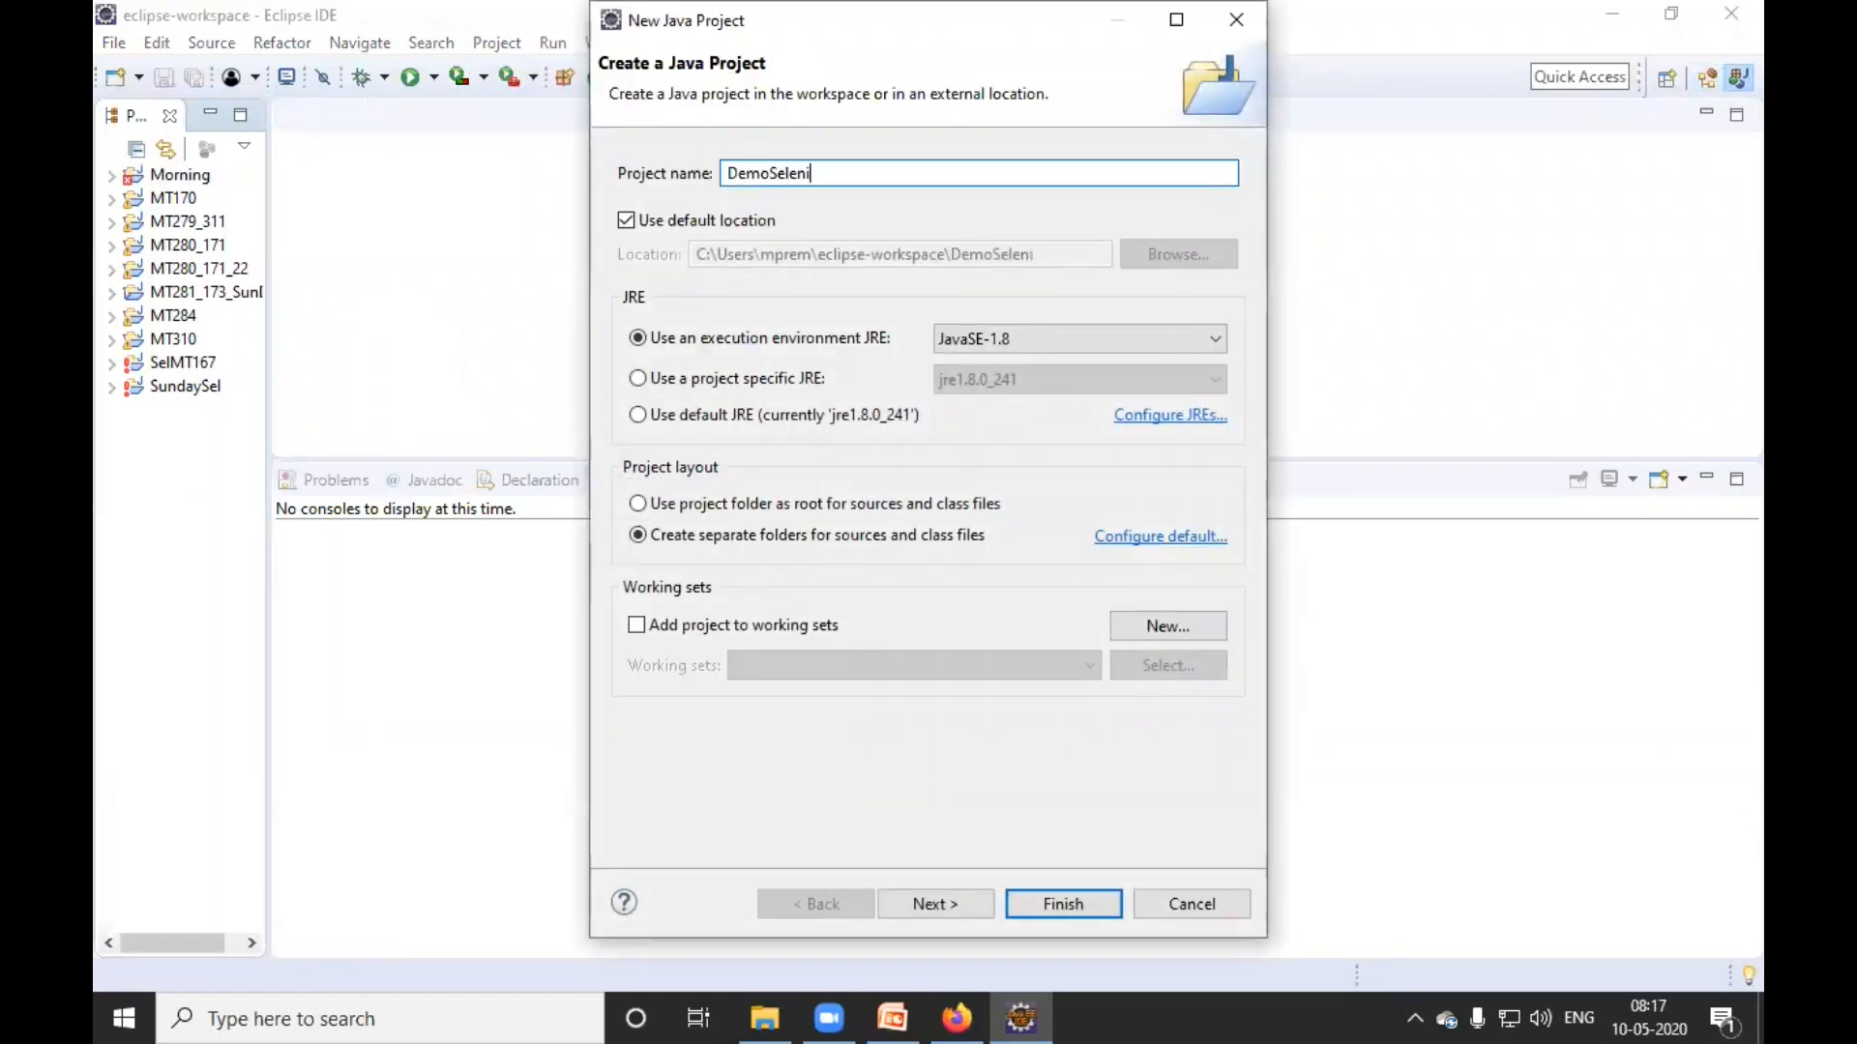
pyautogui.write('um')
pyautogui.click(1098, 904)
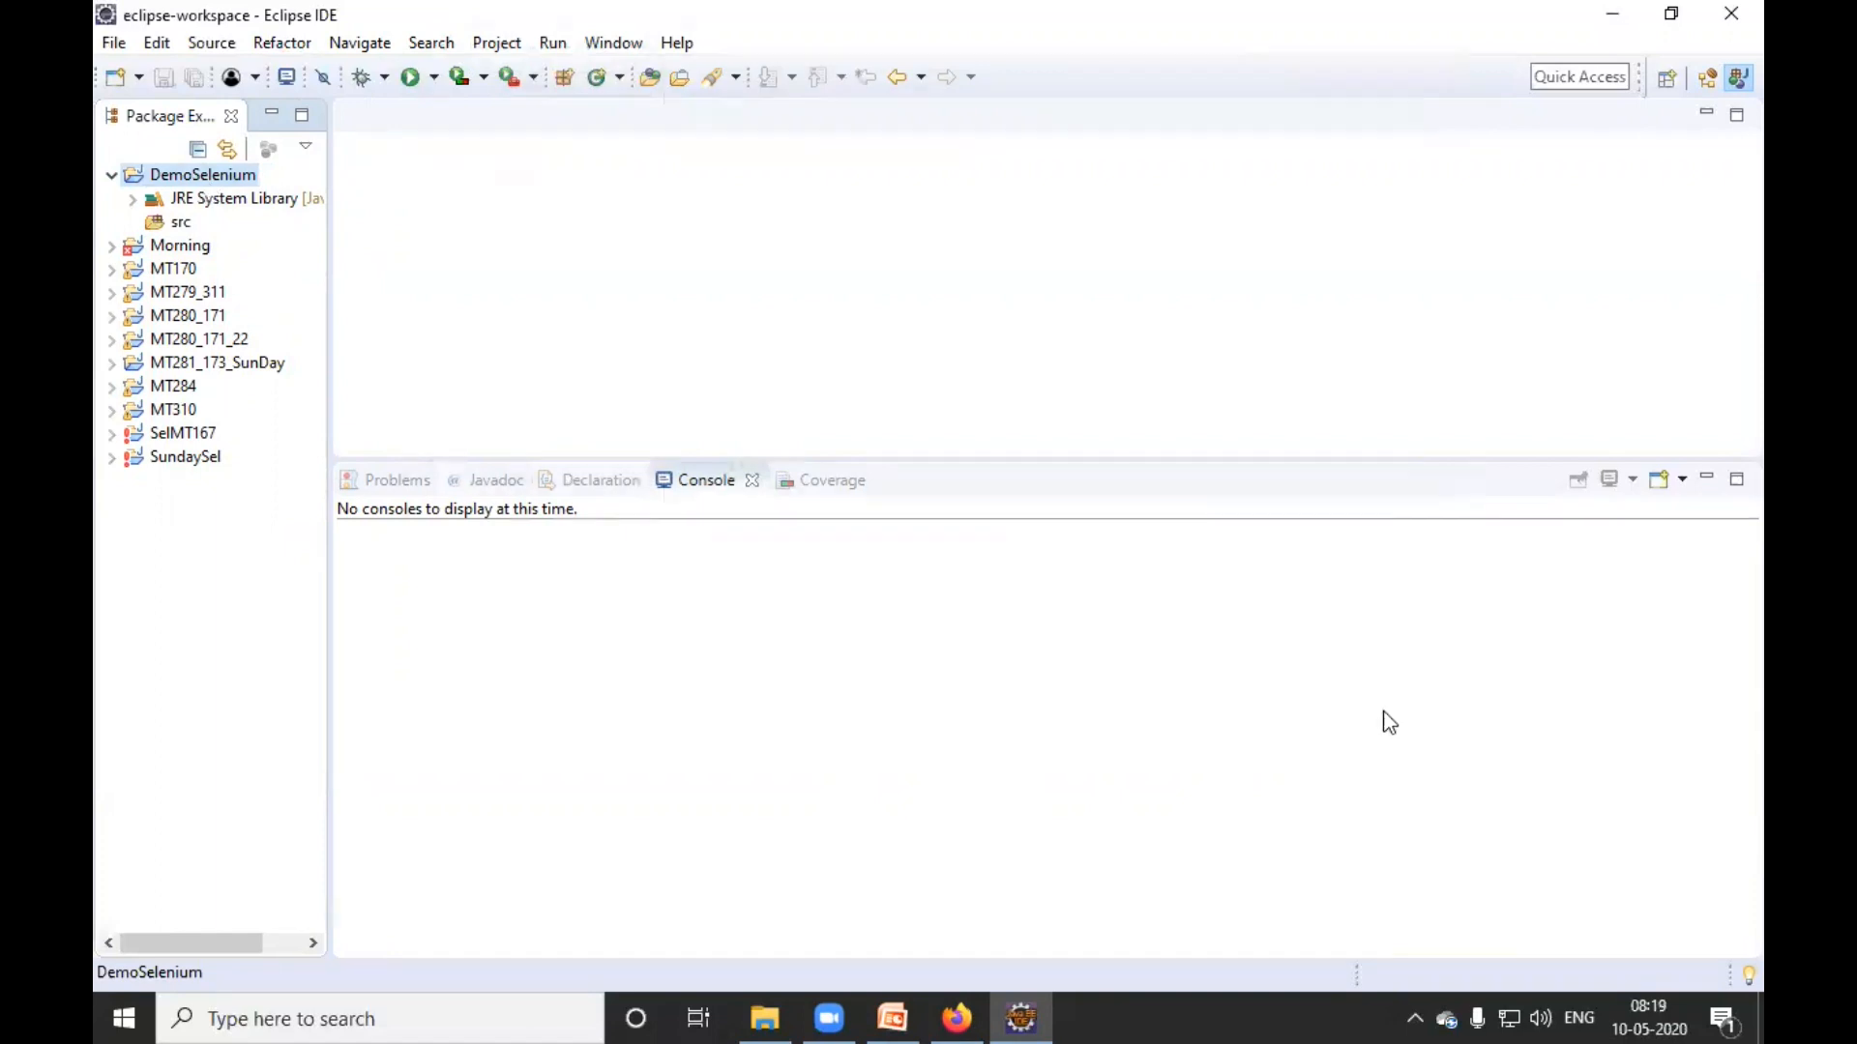
# - Add the external JARs selenium-3.141.59-nodeps and selenium-3.141.59-nodeps-sources from Desktop > SelJar > selenium-server-3.141.59 to DemoSelenium's build path libraries
pyautogui.rightClick(209, 175)
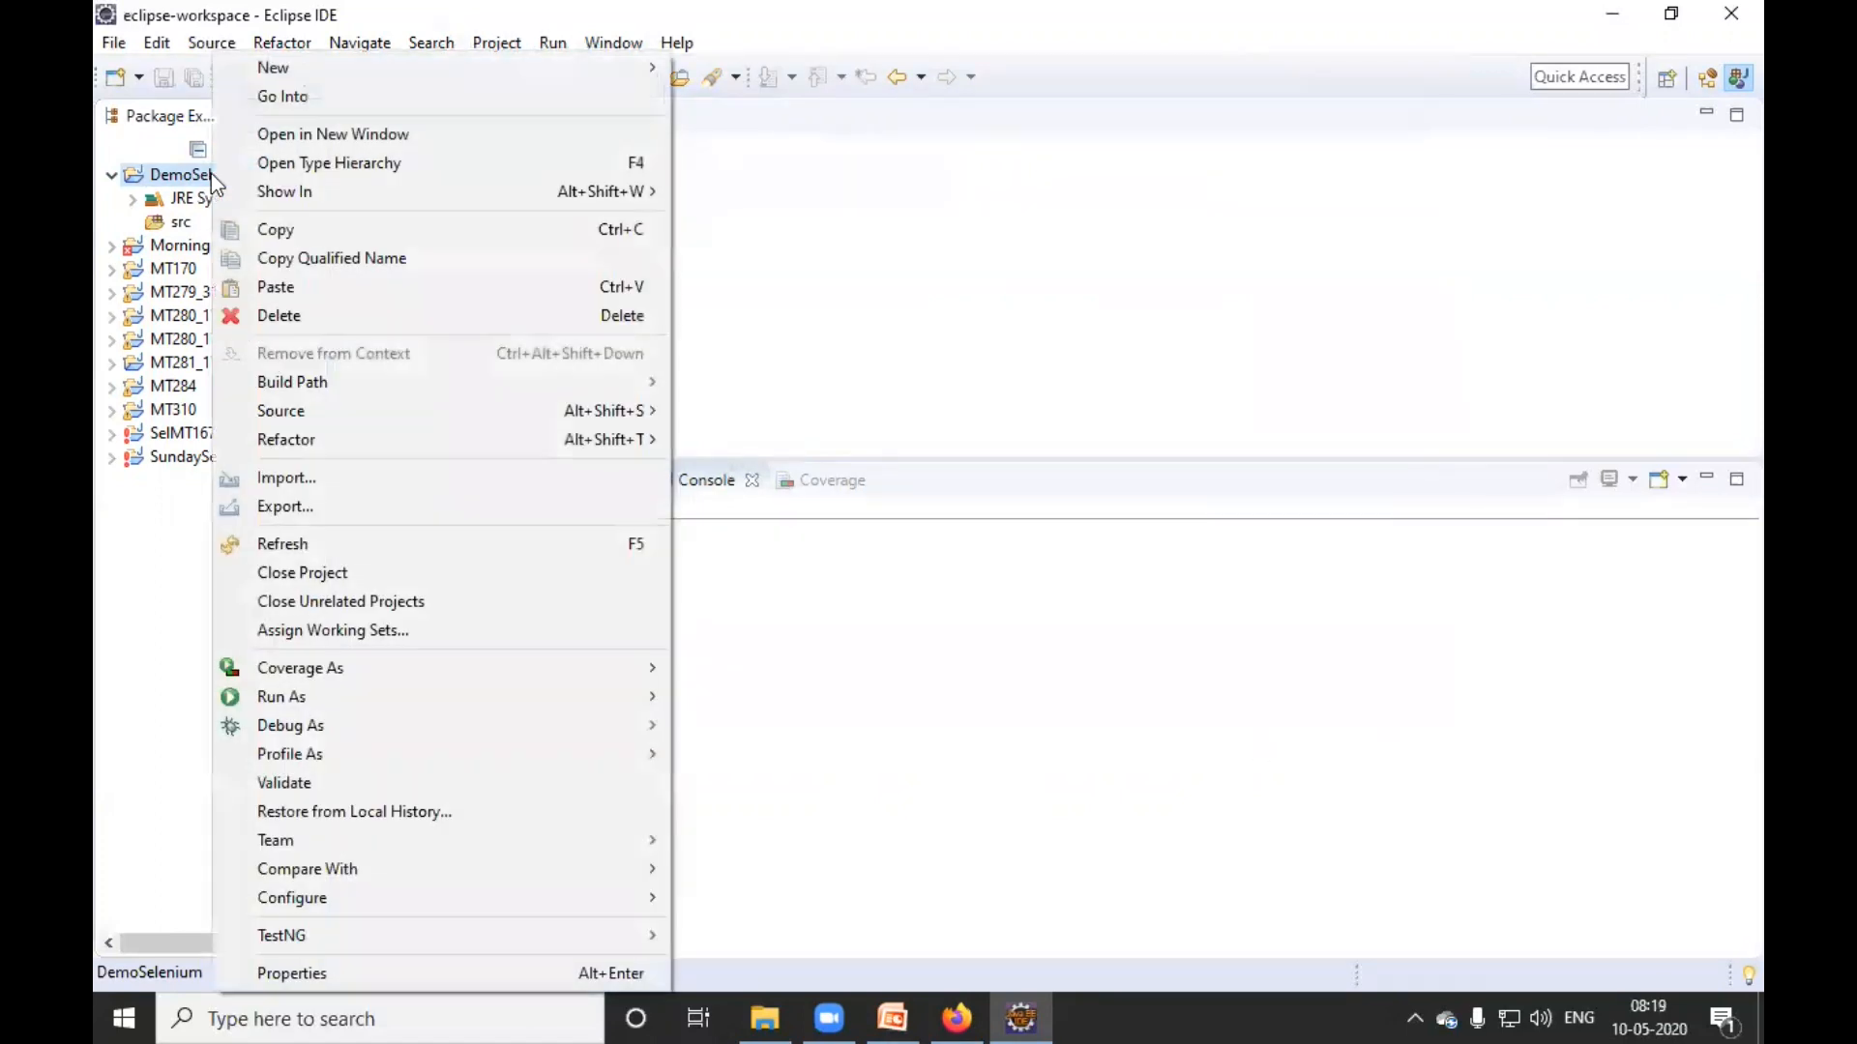
pyautogui.click(292, 974)
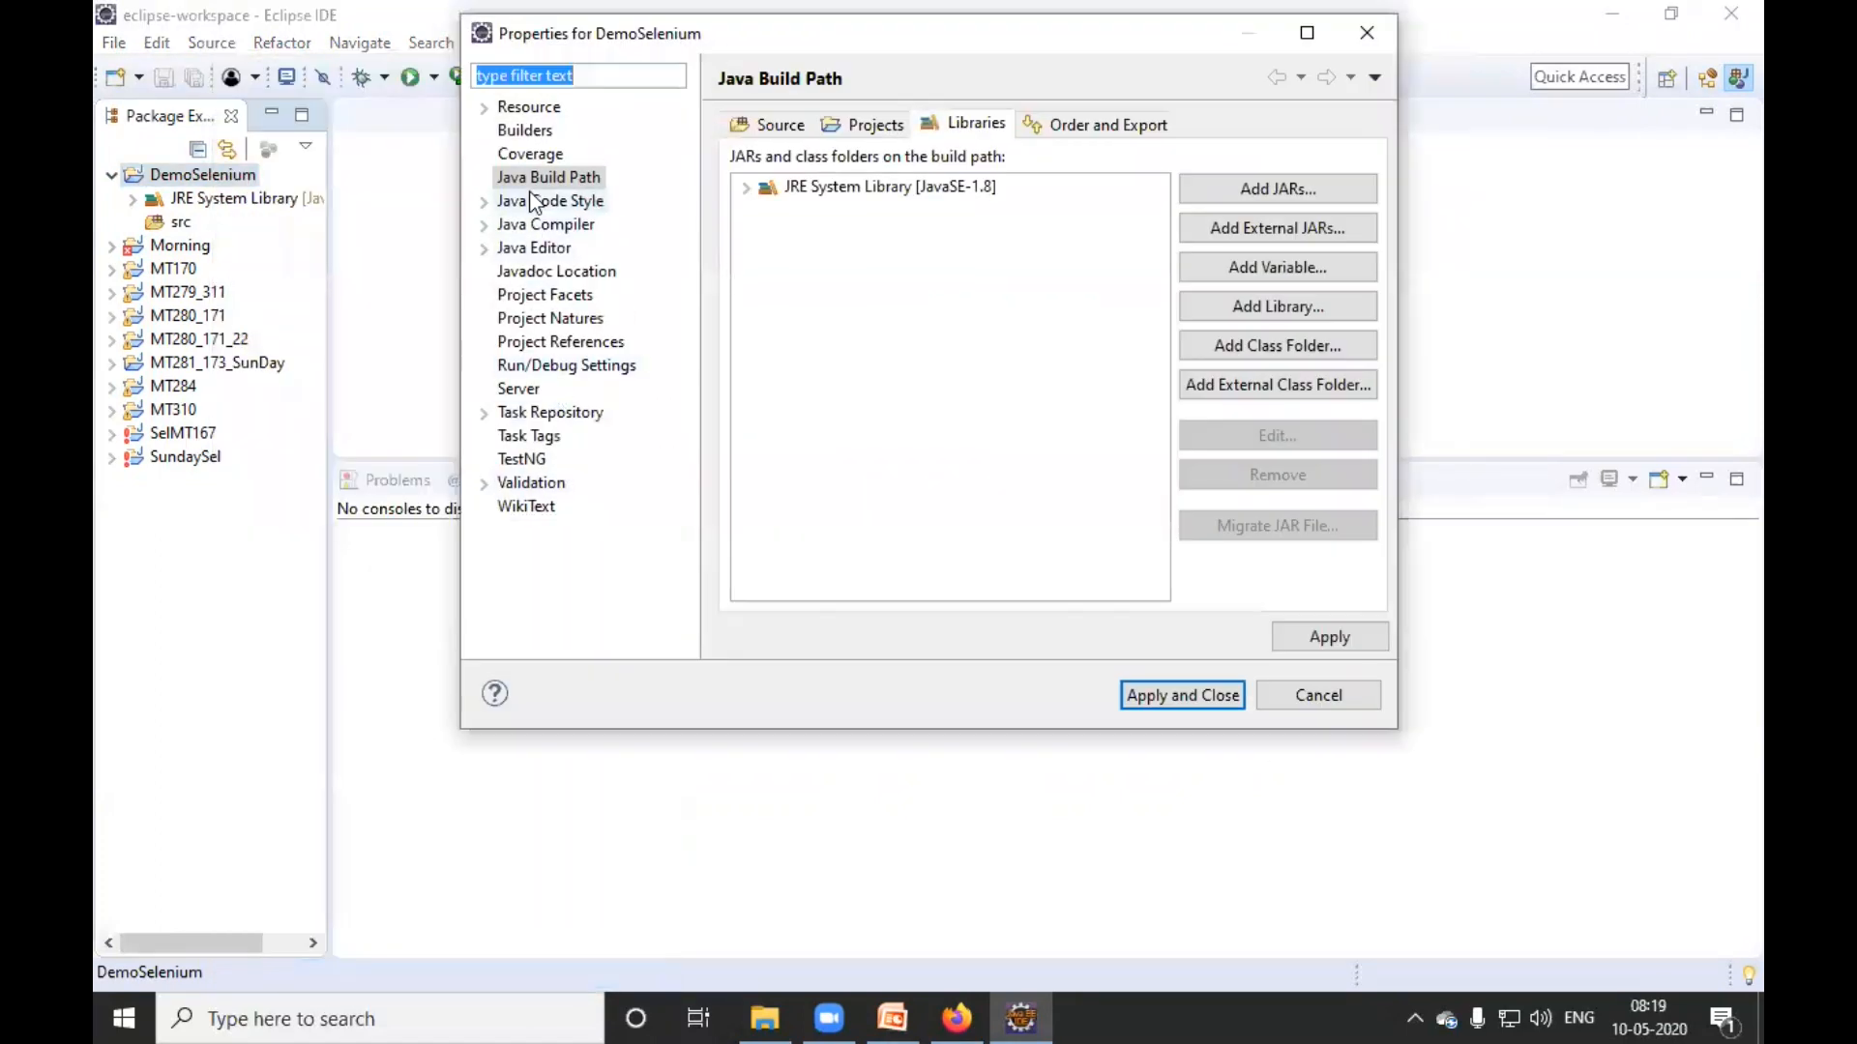
pyautogui.click(1304, 235)
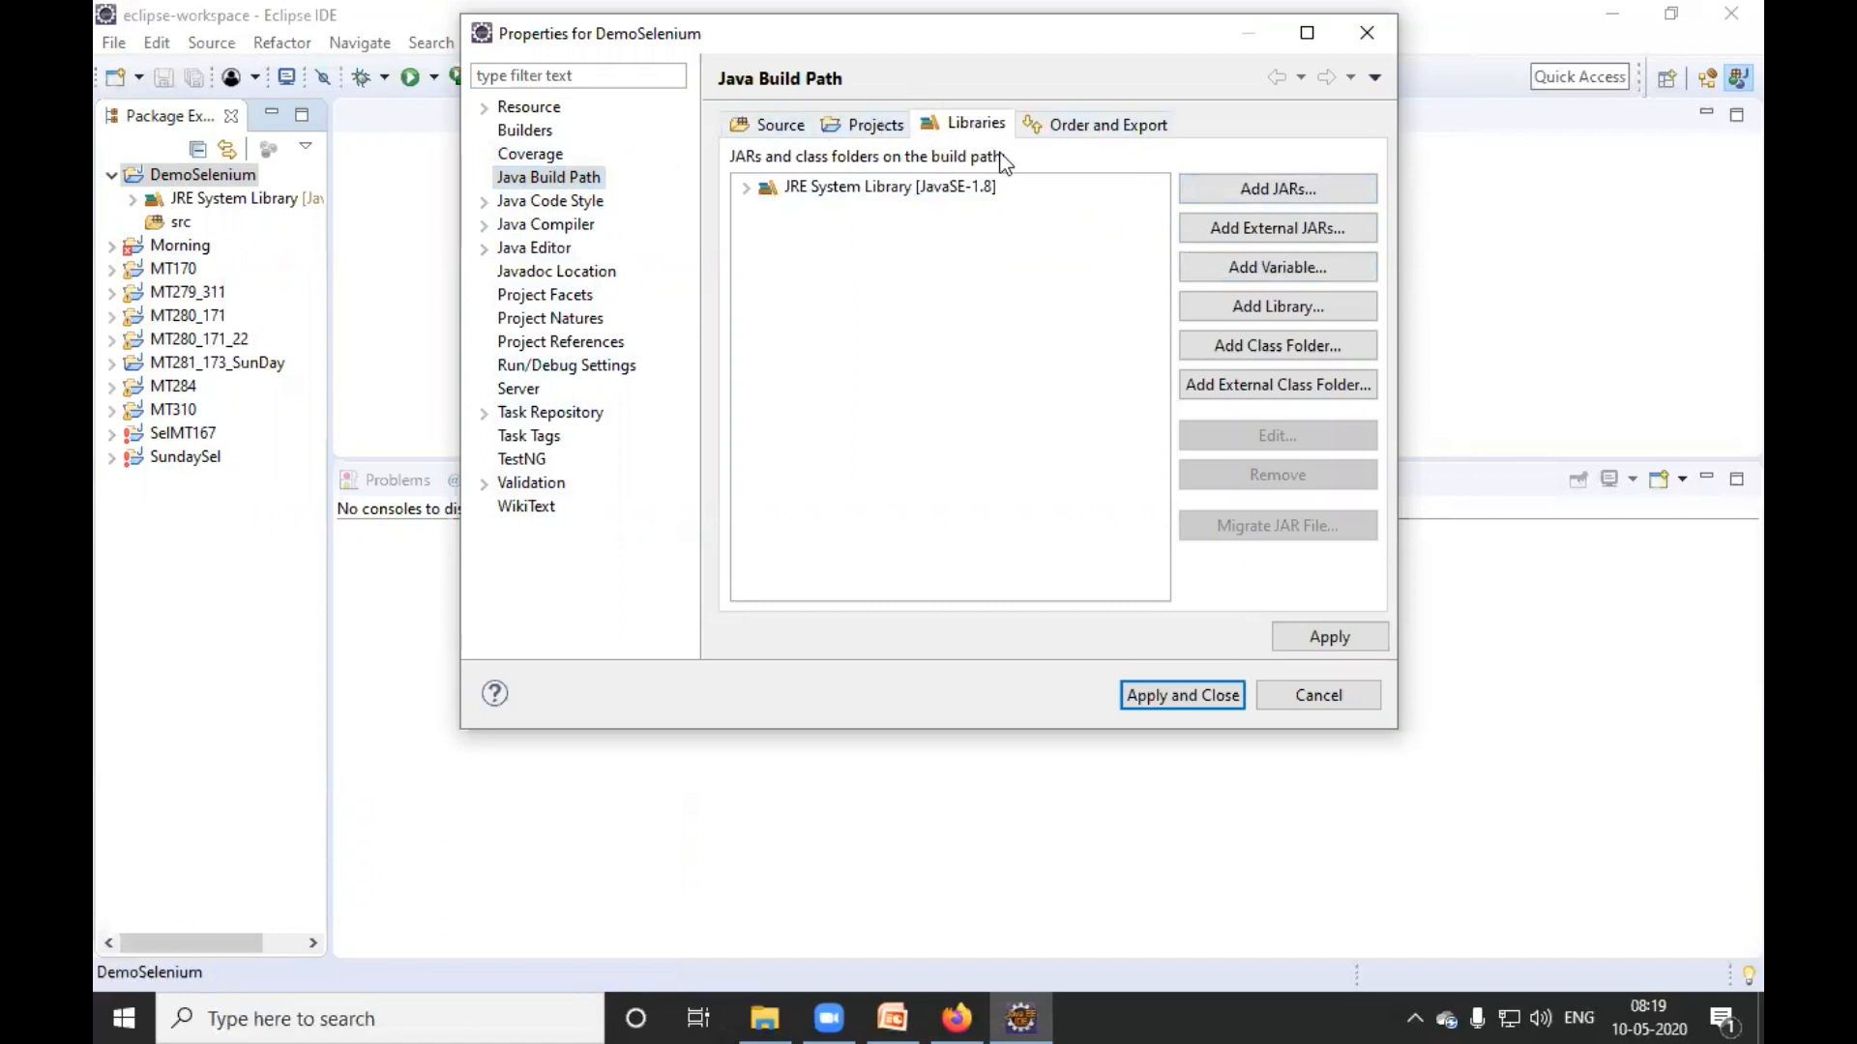
pyautogui.click(1239, 230)
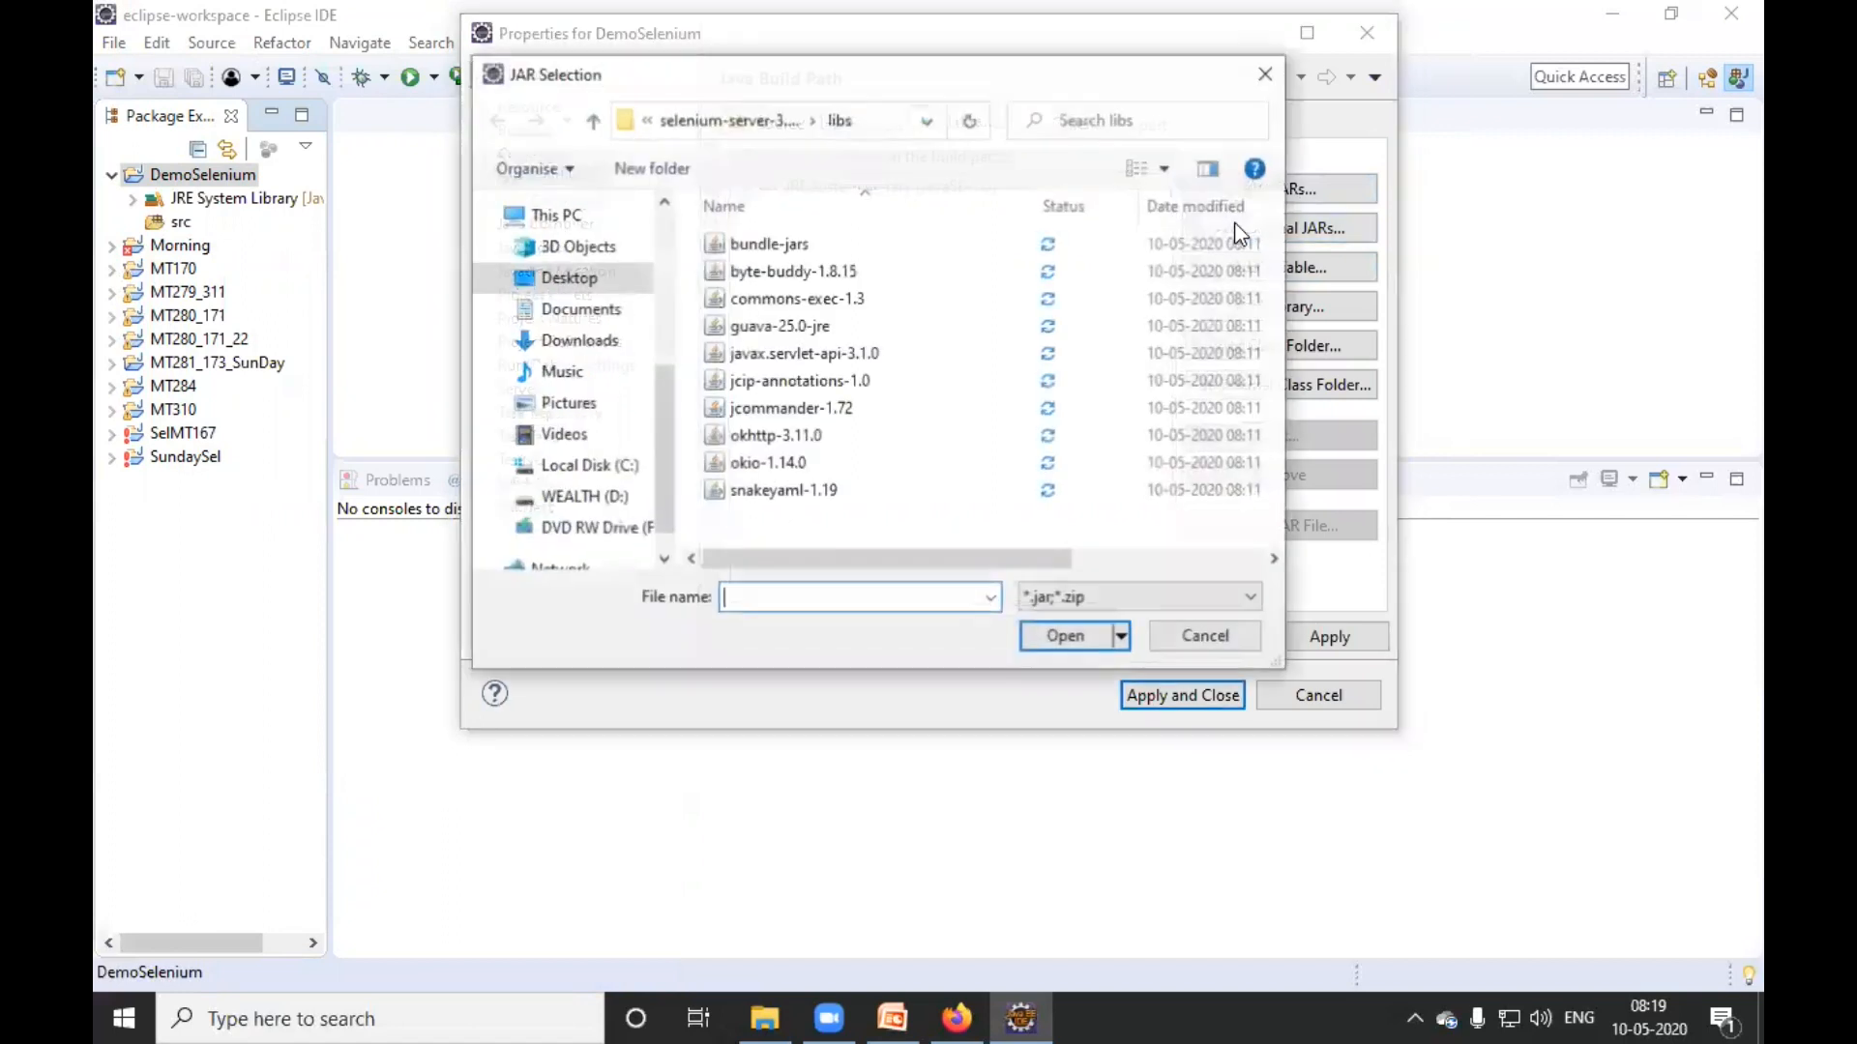
pyautogui.click(568, 277)
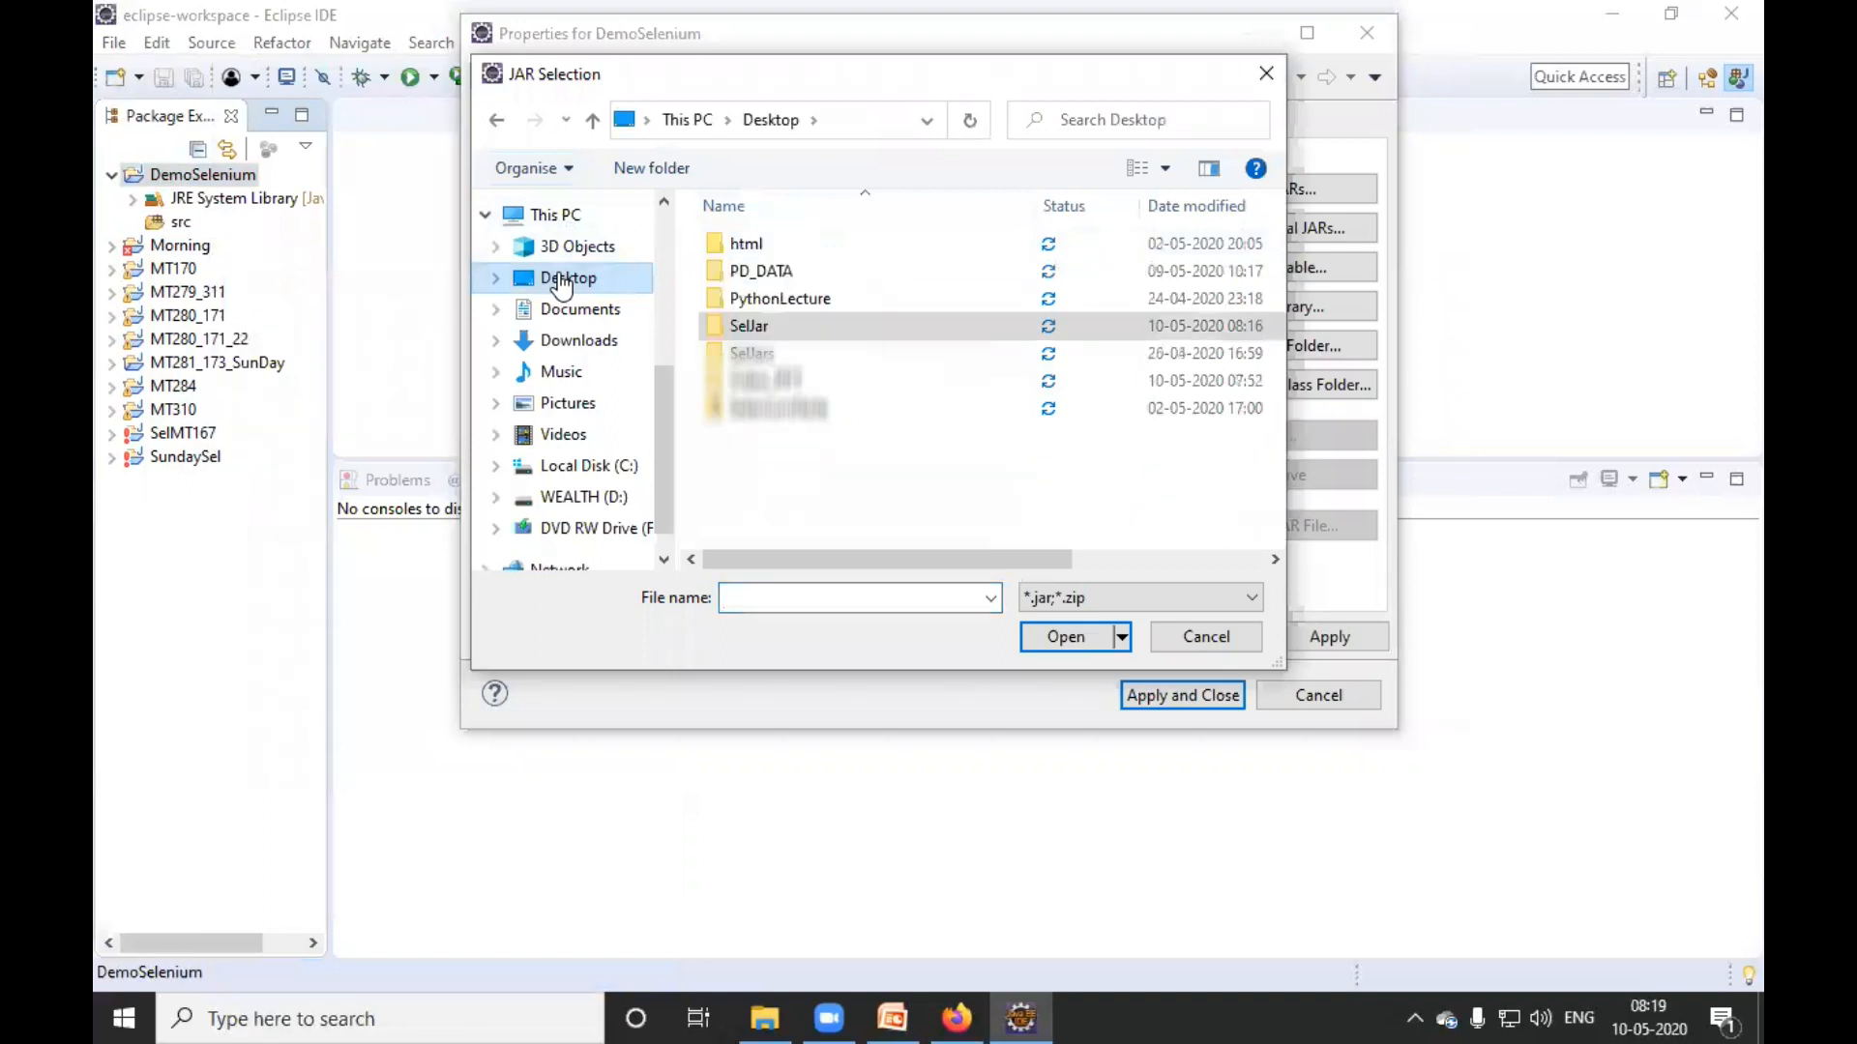
pyautogui.click(782, 329)
pyautogui.doubleClick(775, 325)
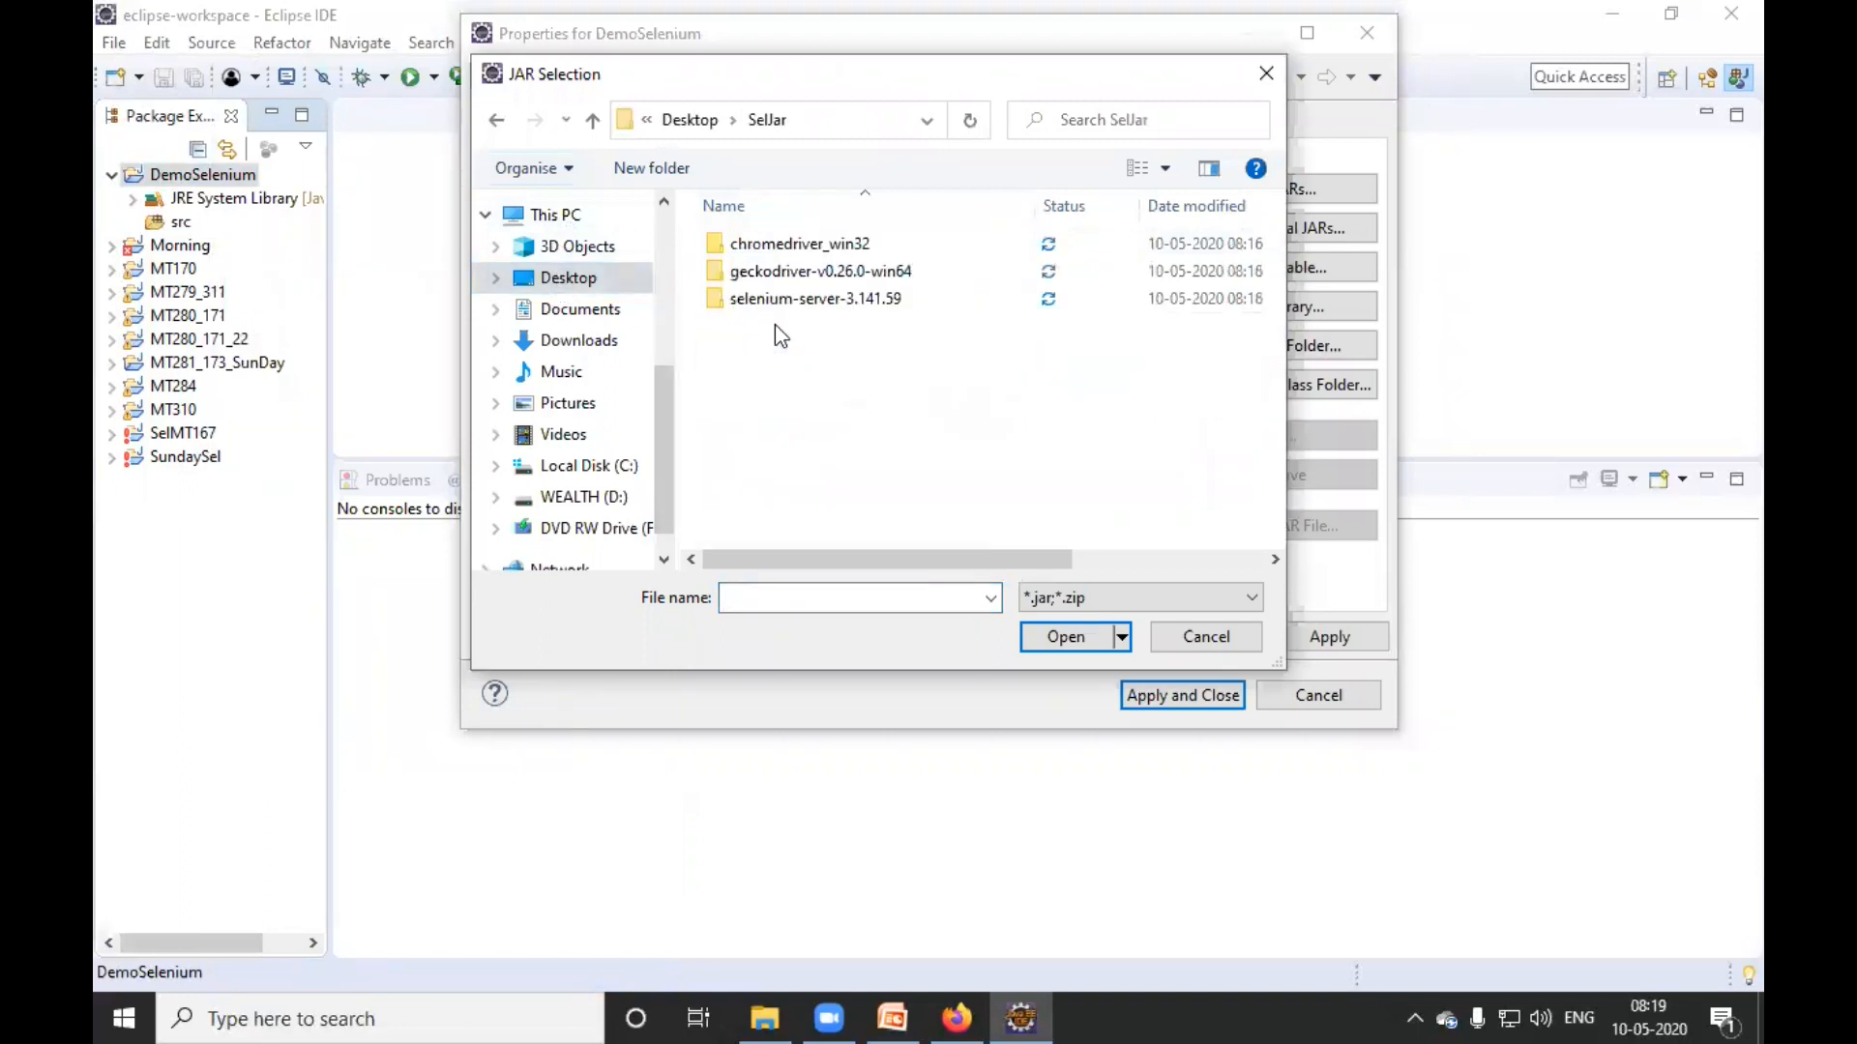
pyautogui.doubleClick(821, 306)
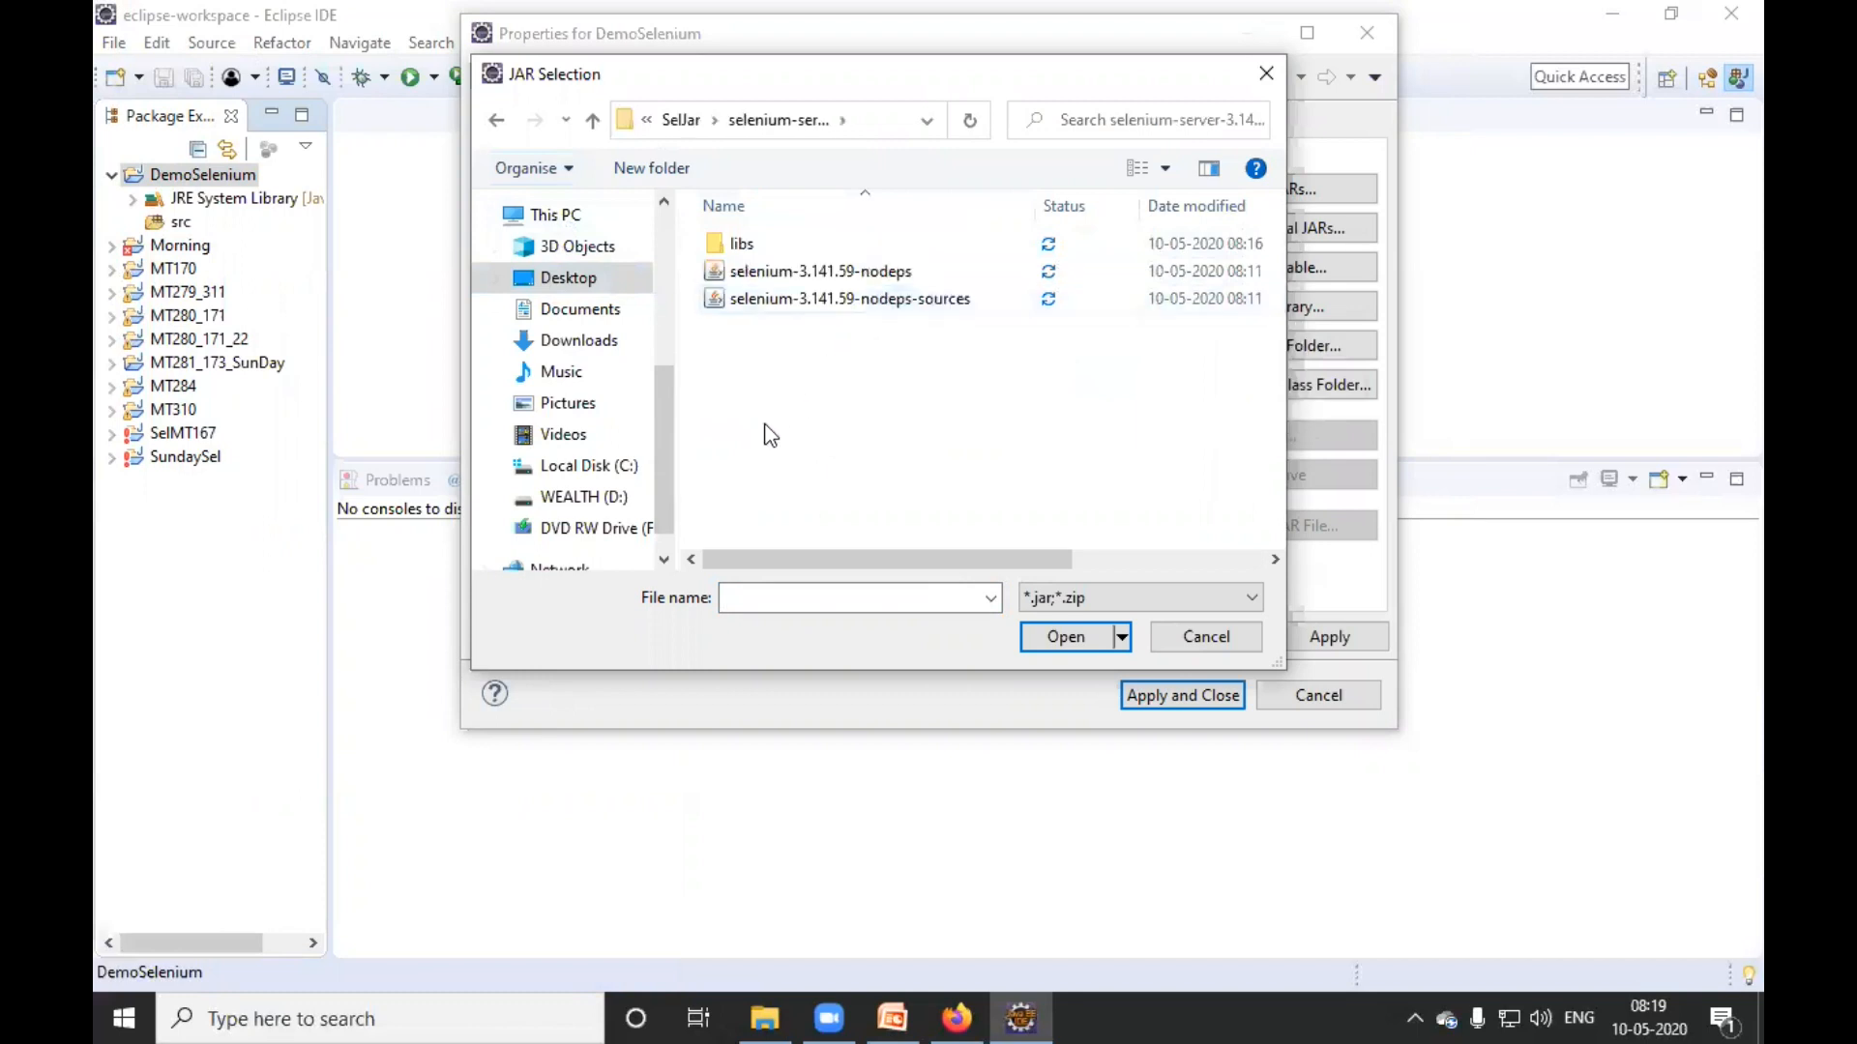
pyautogui.moveTo(766, 428); pyautogui.dragTo(764, 257)
pyautogui.click(1090, 636)
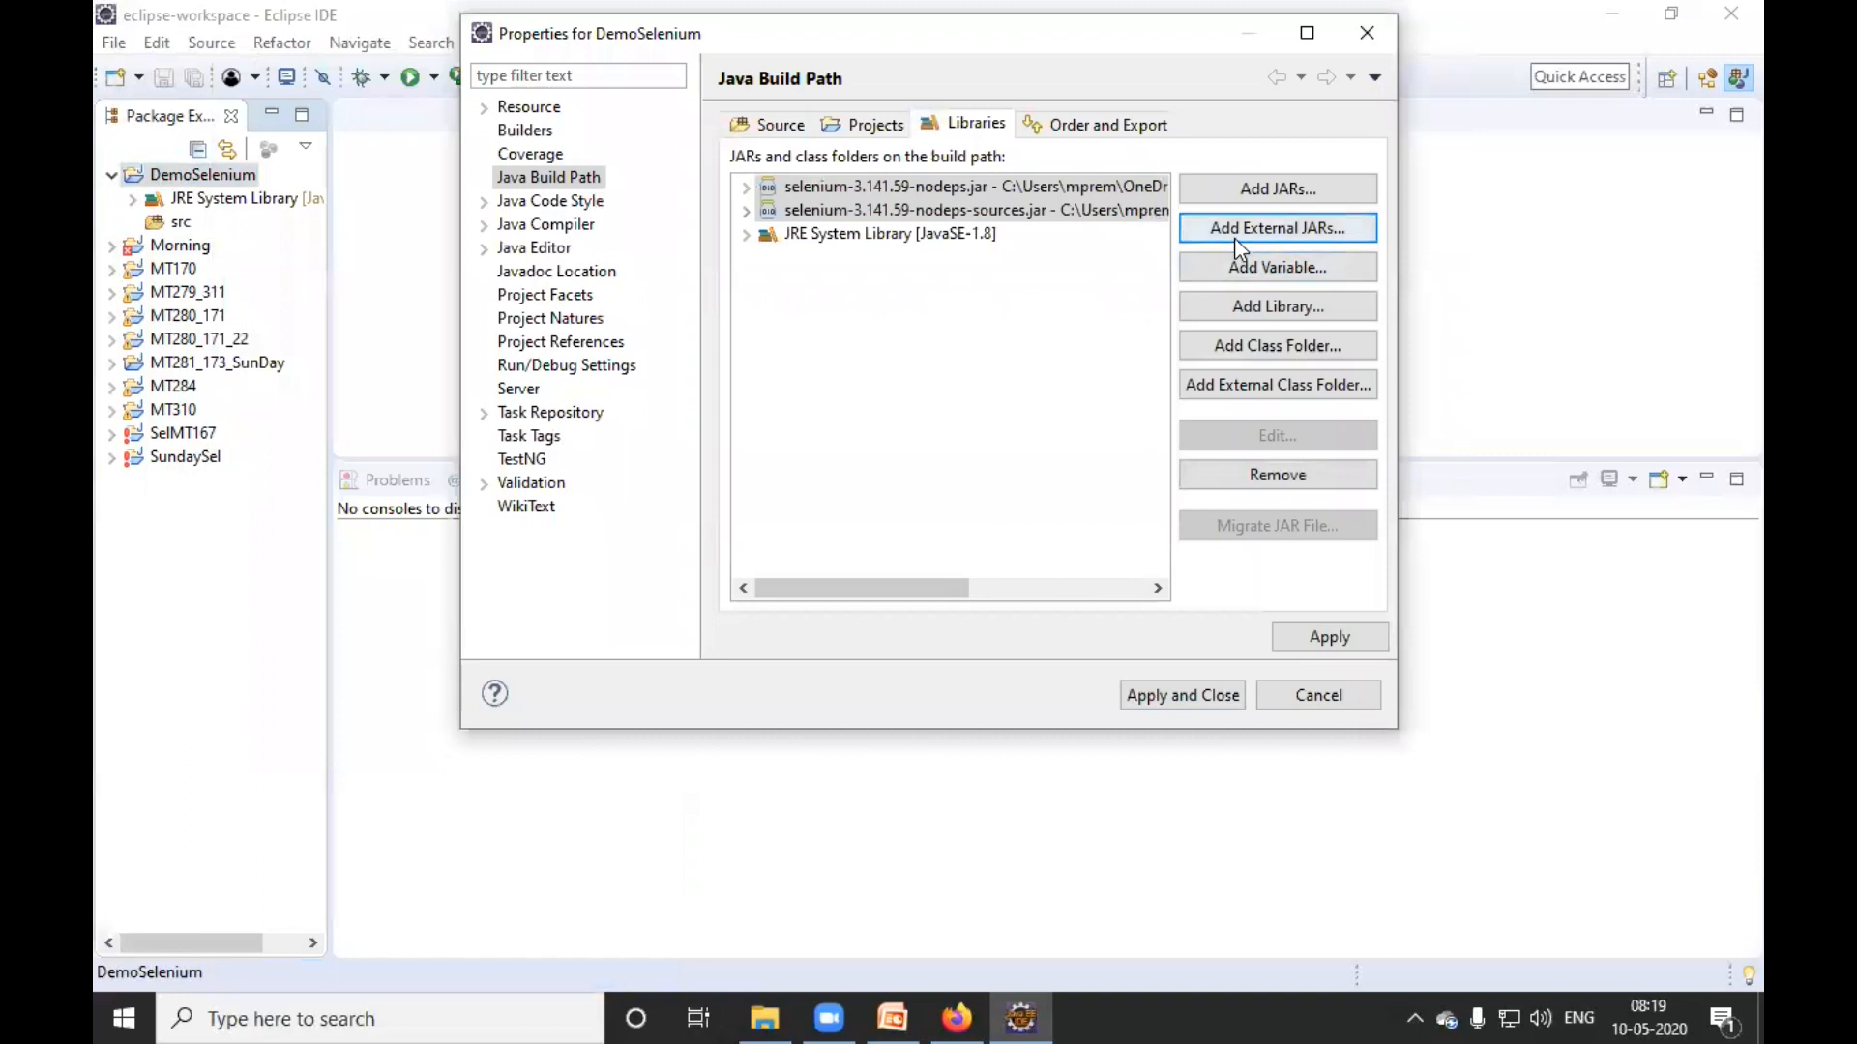
# - Add all JARs in the libs folder, from bundle-jars to snakeyaml-1.19, as external libraries and apply the build path changes
pyautogui.click(1234, 232)
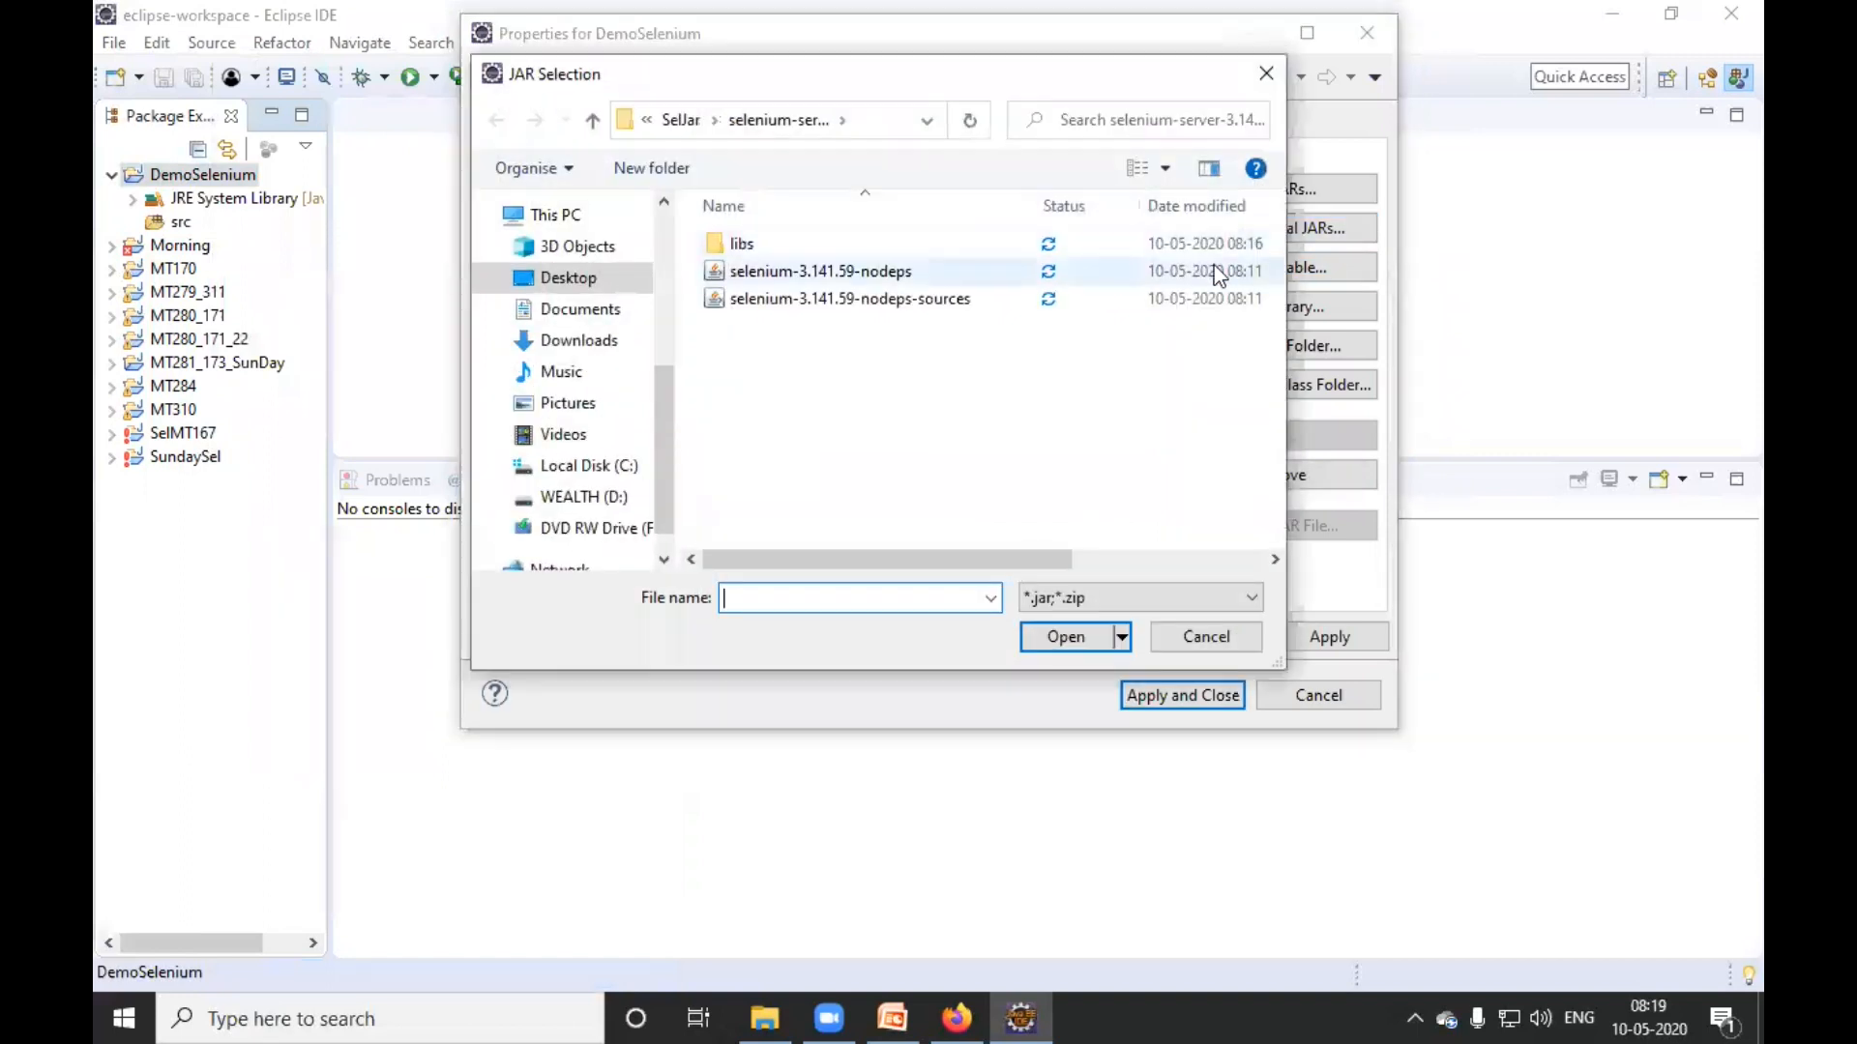
pyautogui.moveTo(750, 253)
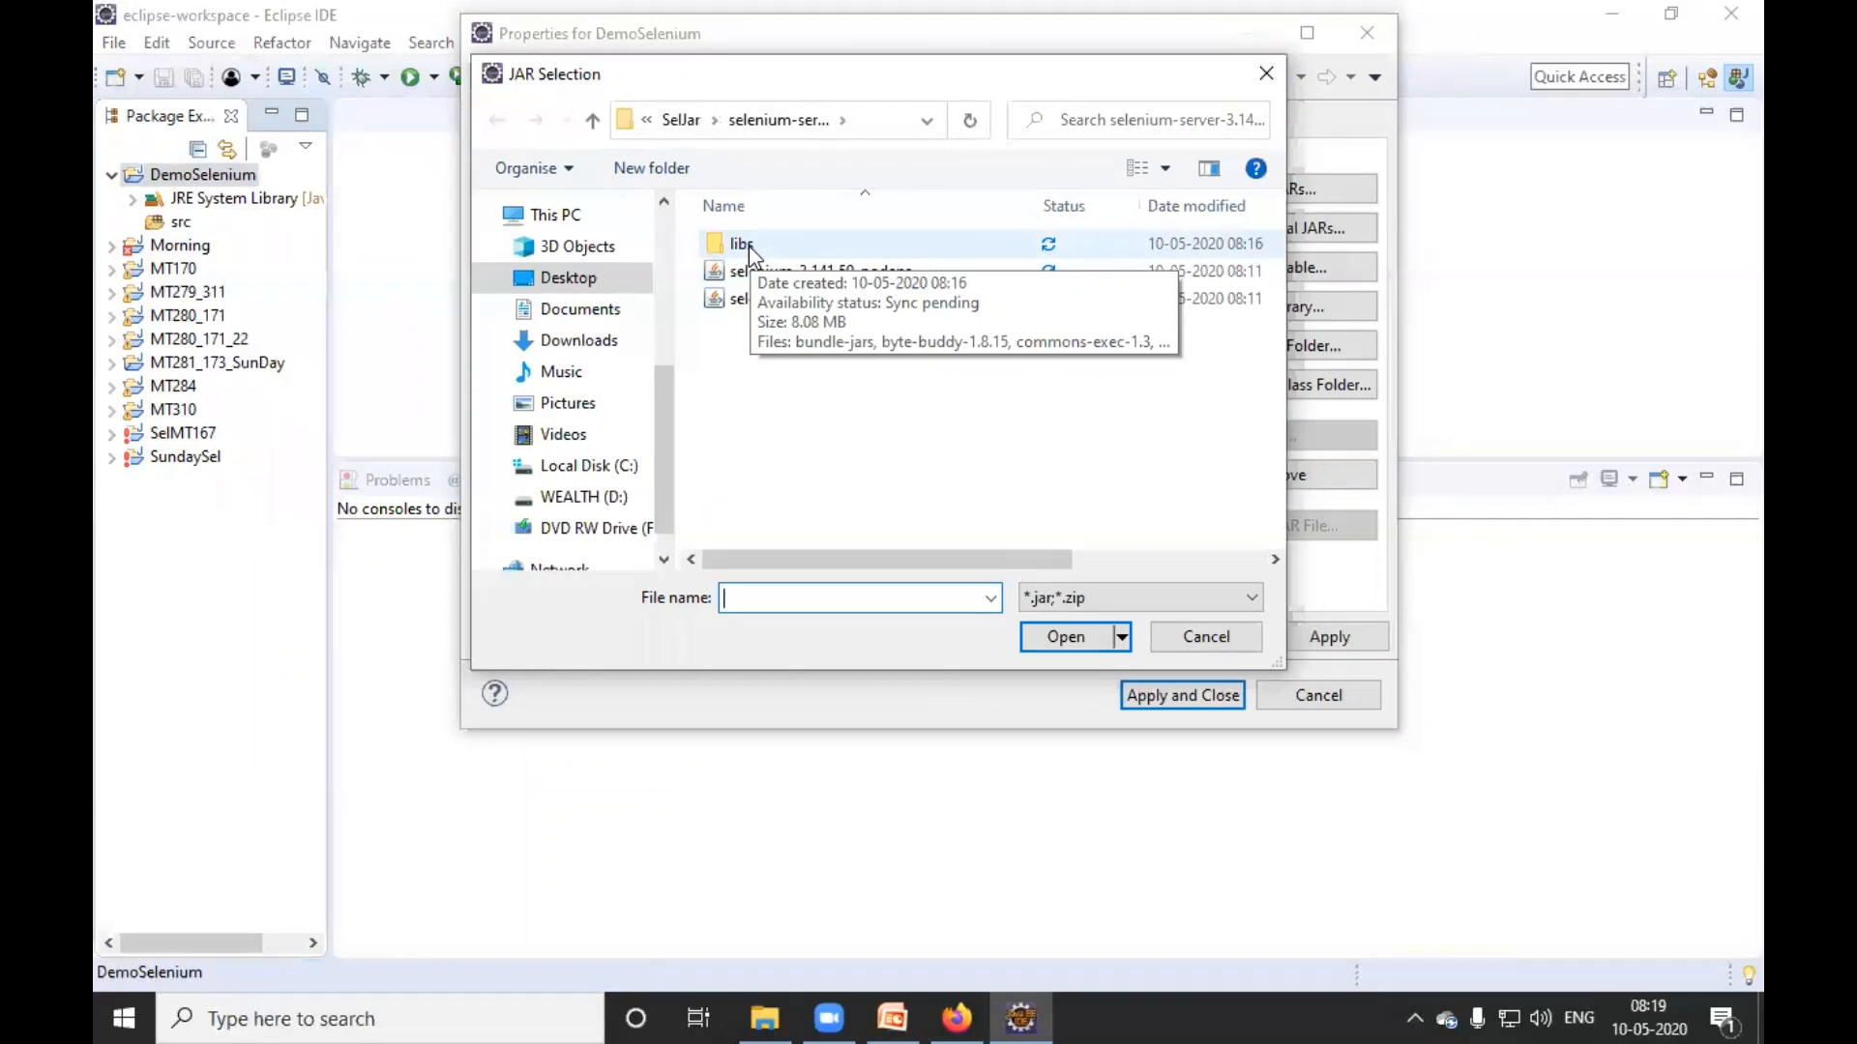
pyautogui.doubleClick(750, 253)
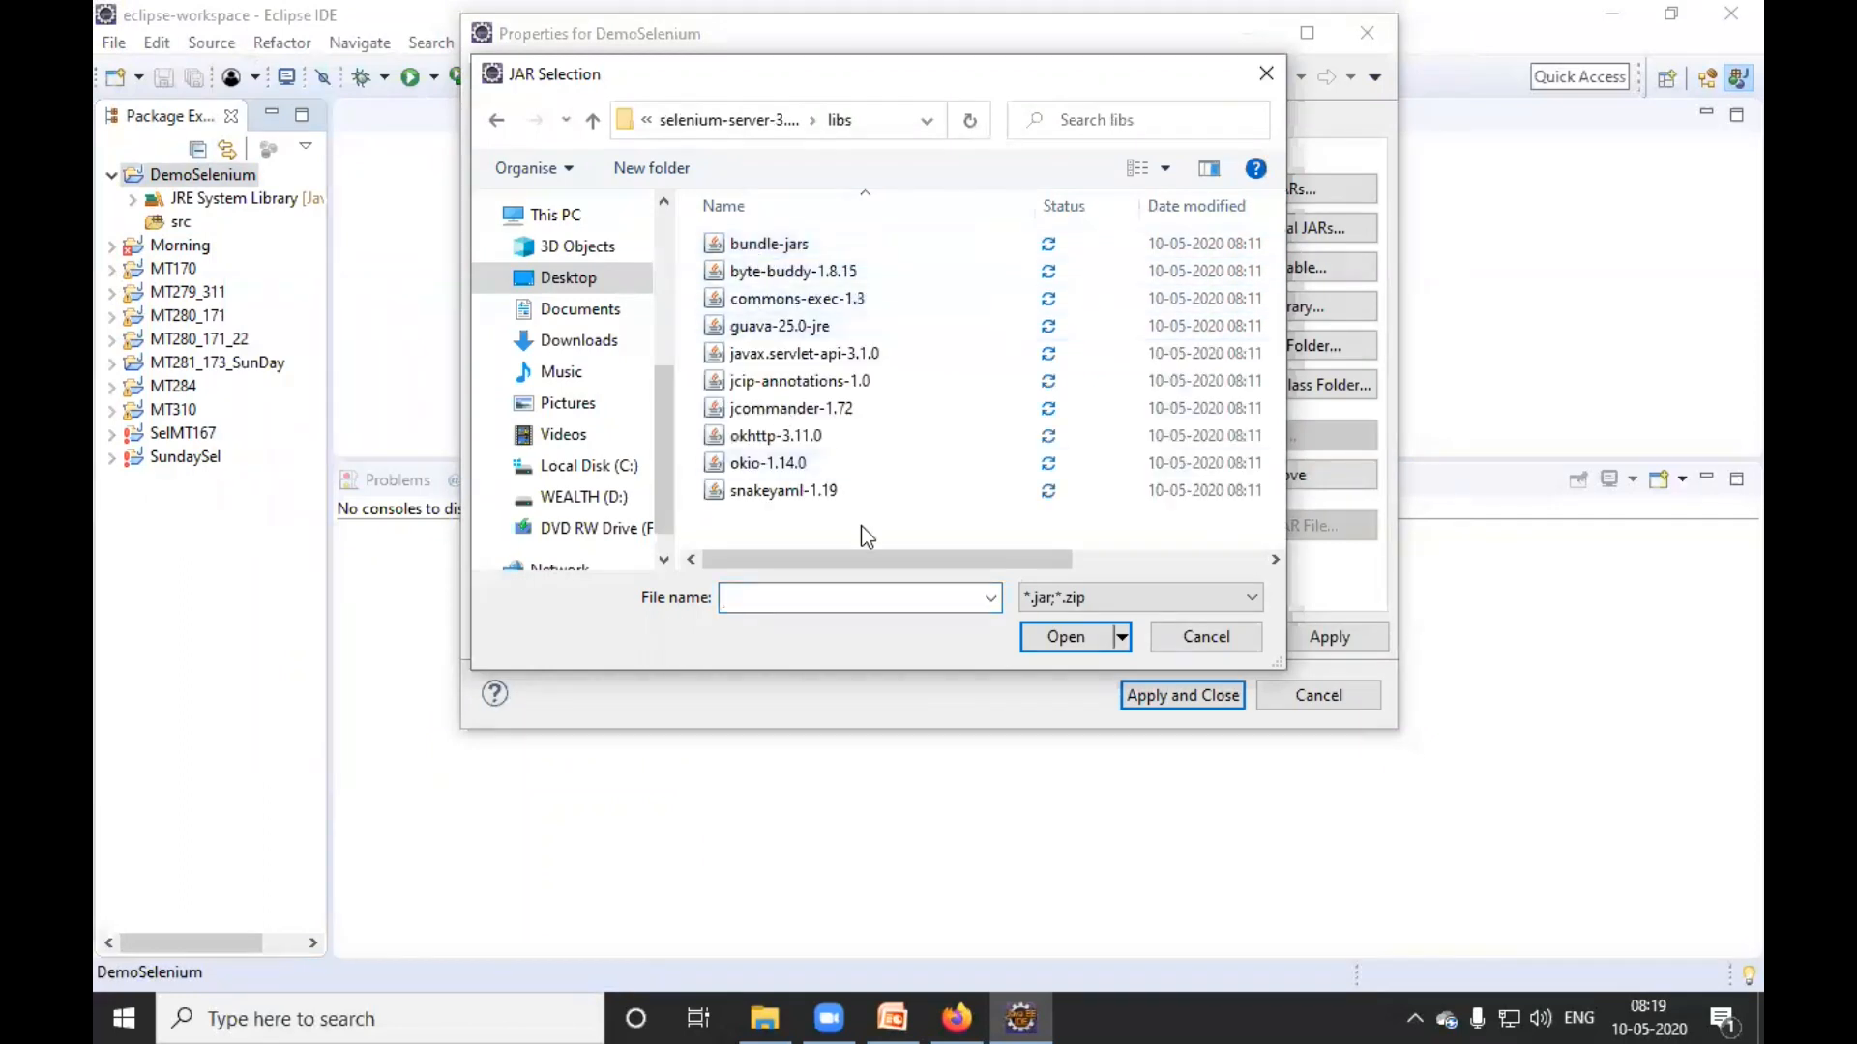
pyautogui.moveTo(812, 519); pyautogui.dragTo(693, 197)
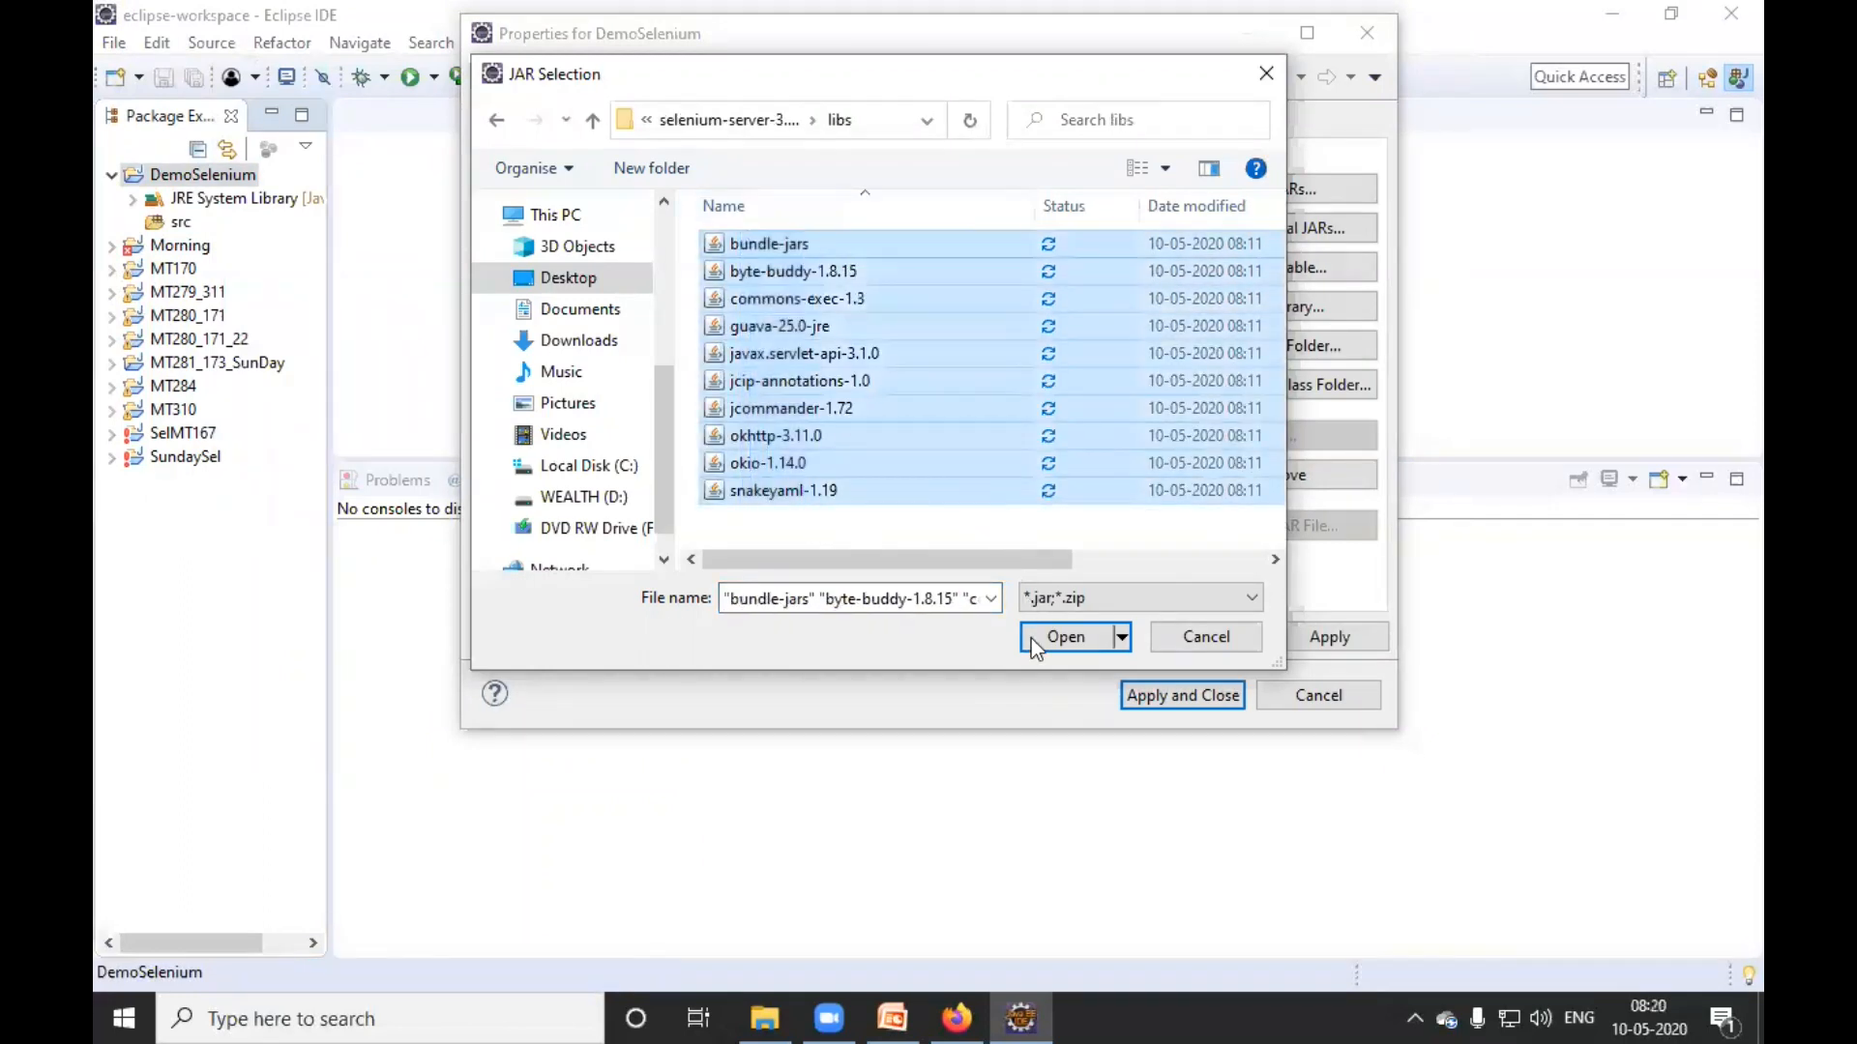
pyautogui.click(1066, 638)
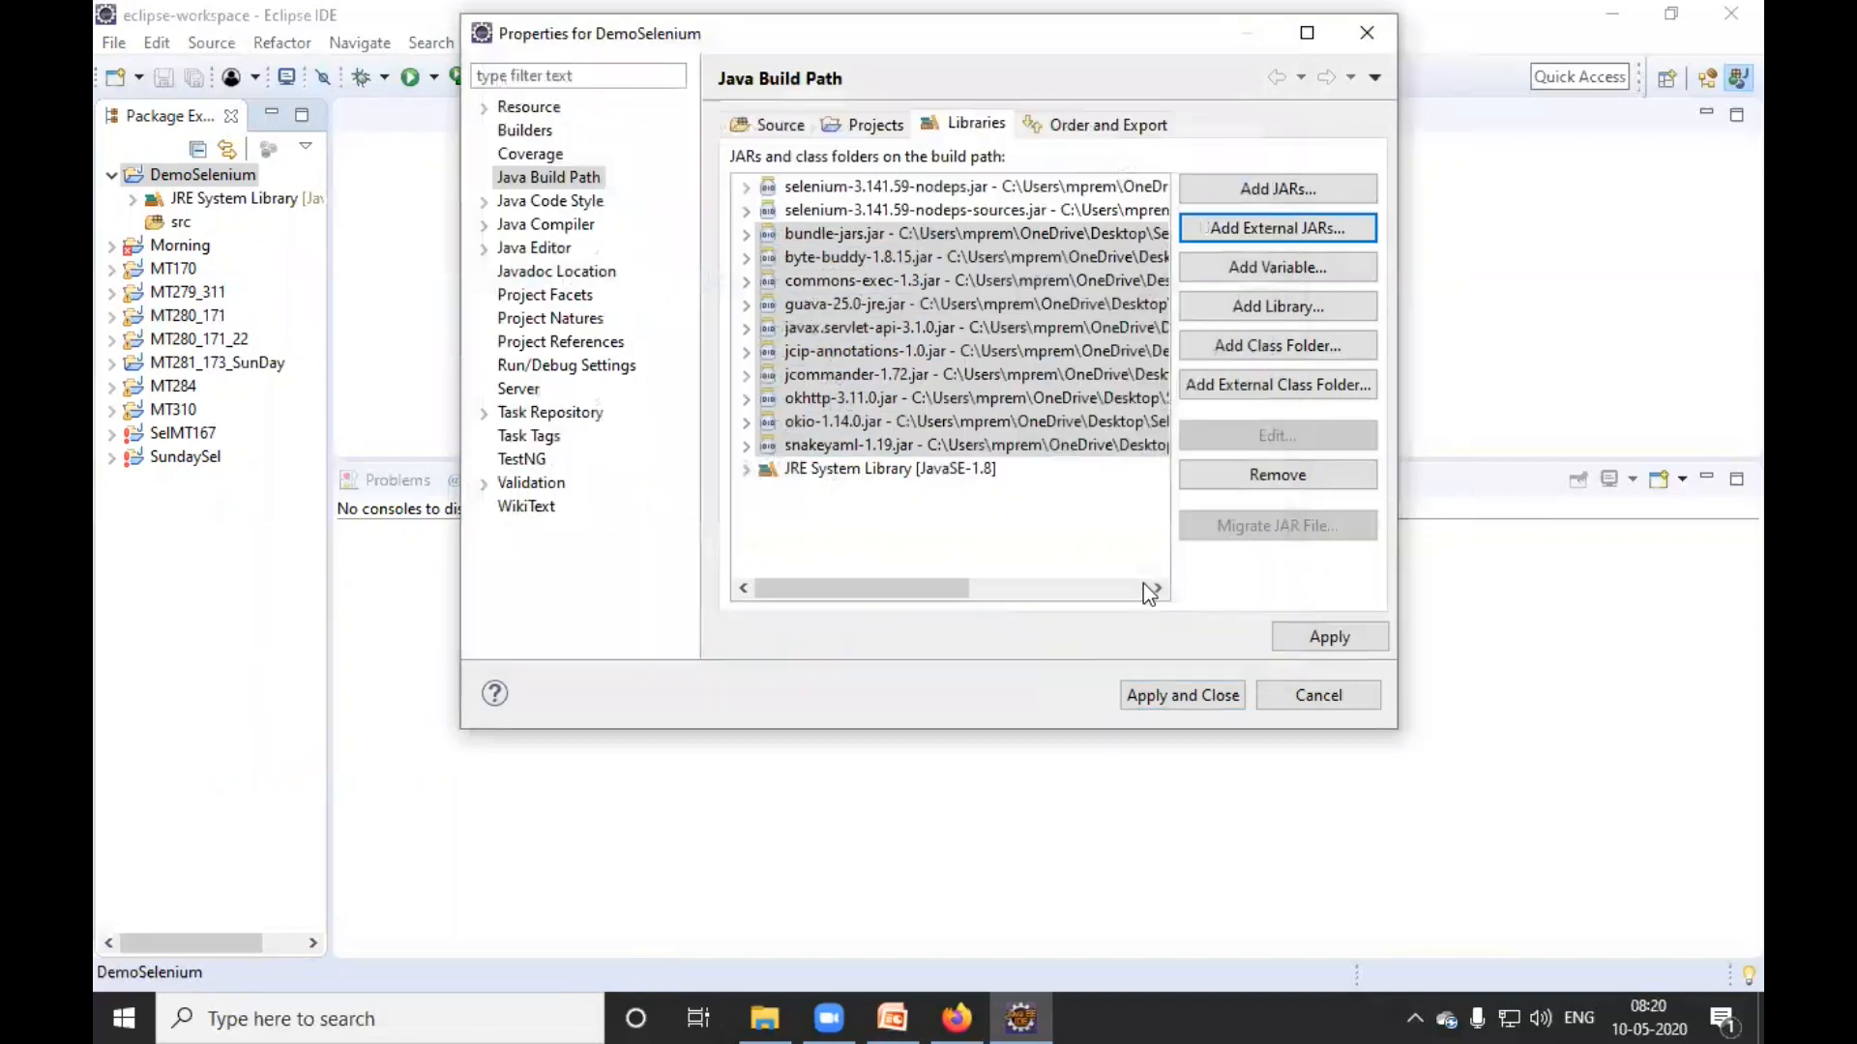
pyautogui.click(1180, 696)
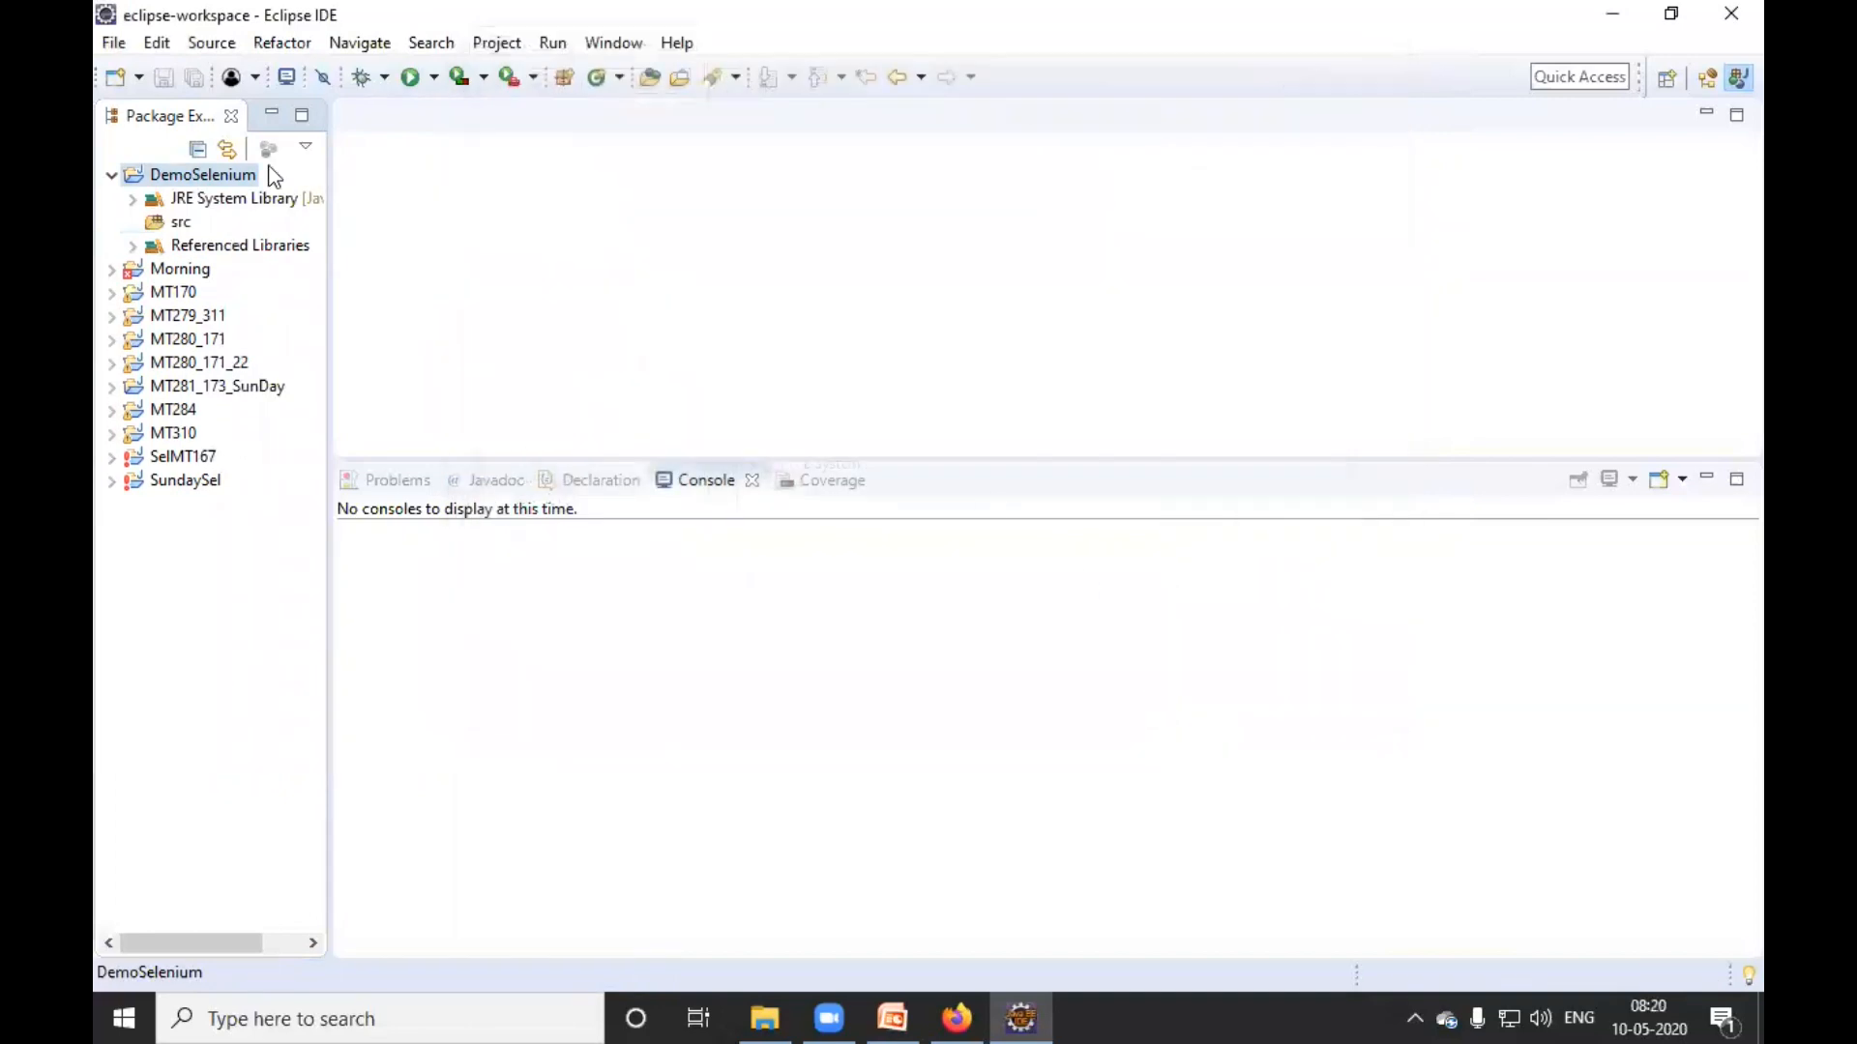
# - Review the JARs under DemoSelenium's Referenced Libraries in a widened Package Explorer, then collapse the list
pyautogui.click(134, 248)
pyautogui.moveTo(327, 176); pyautogui.dragTo(478, 174)
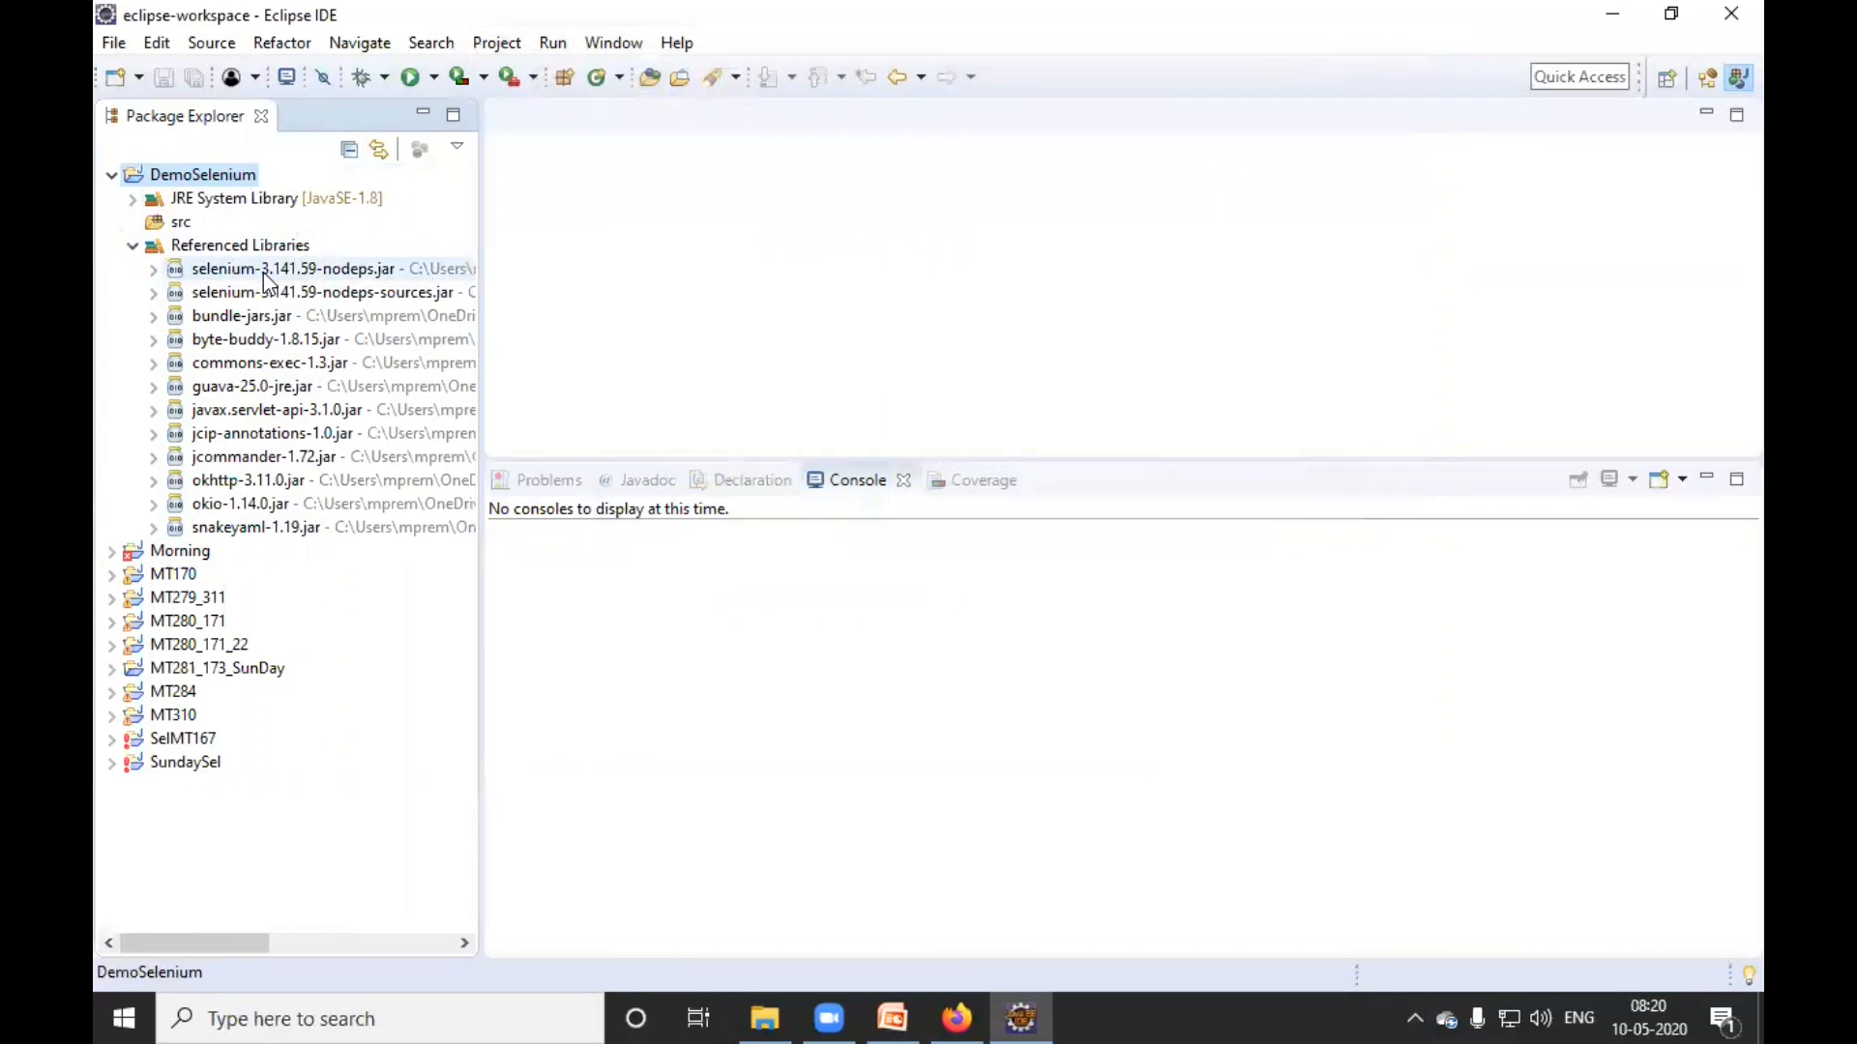
pyautogui.click(134, 248)
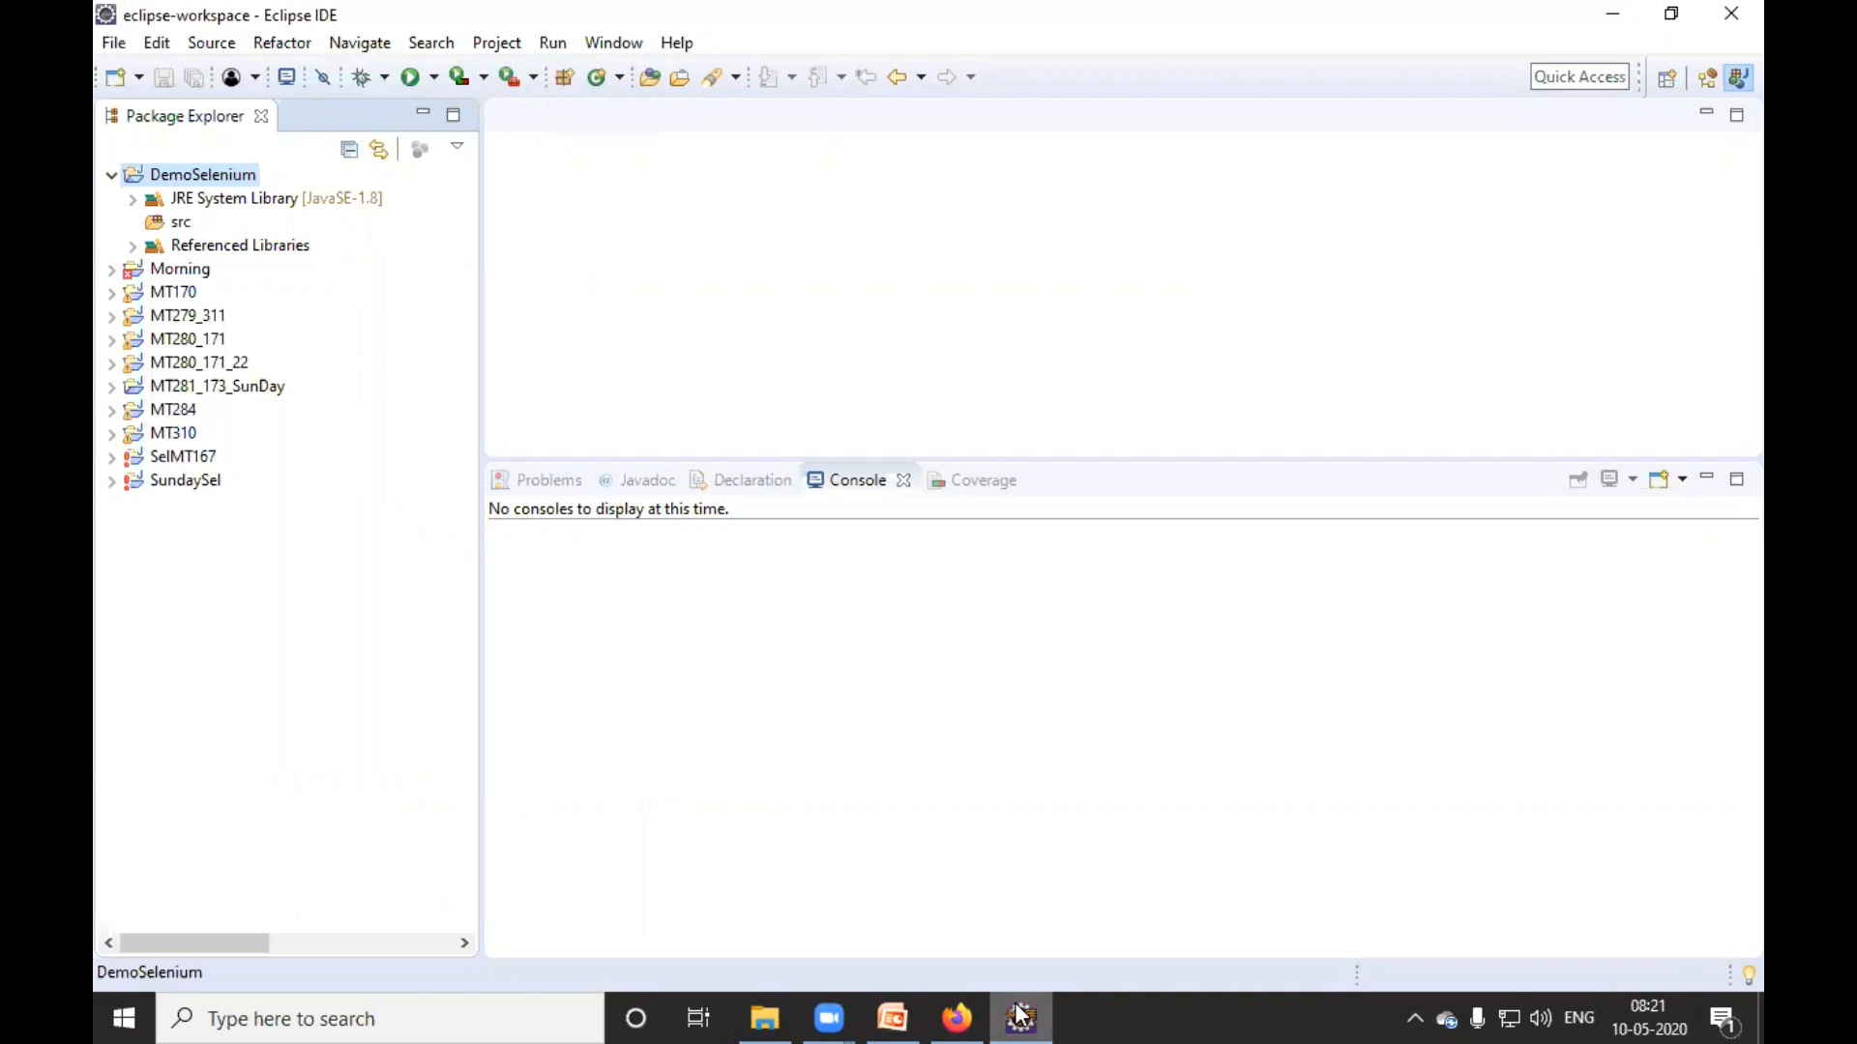
# - Switch to the Selenium presentation in PowerPoint and show the closing THANK YOU slide
pyautogui.moveTo(965, 1016)
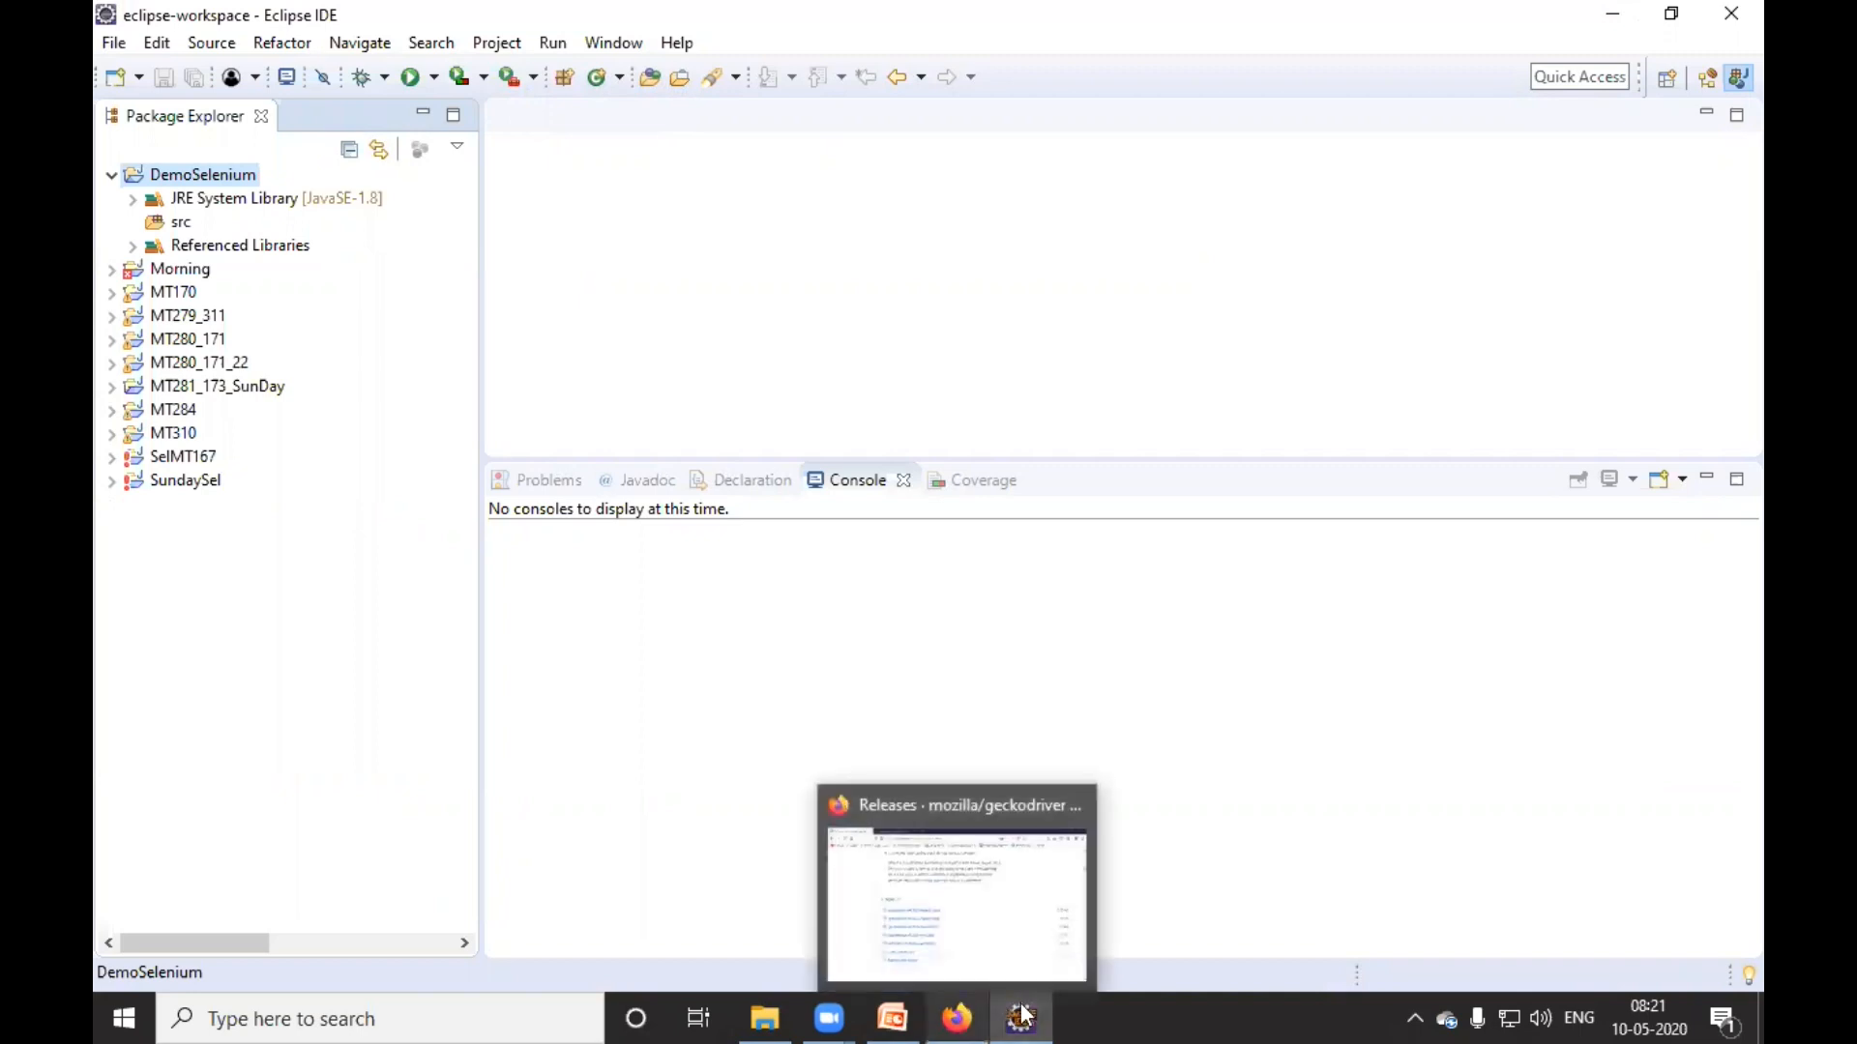
pyautogui.click(899, 1016)
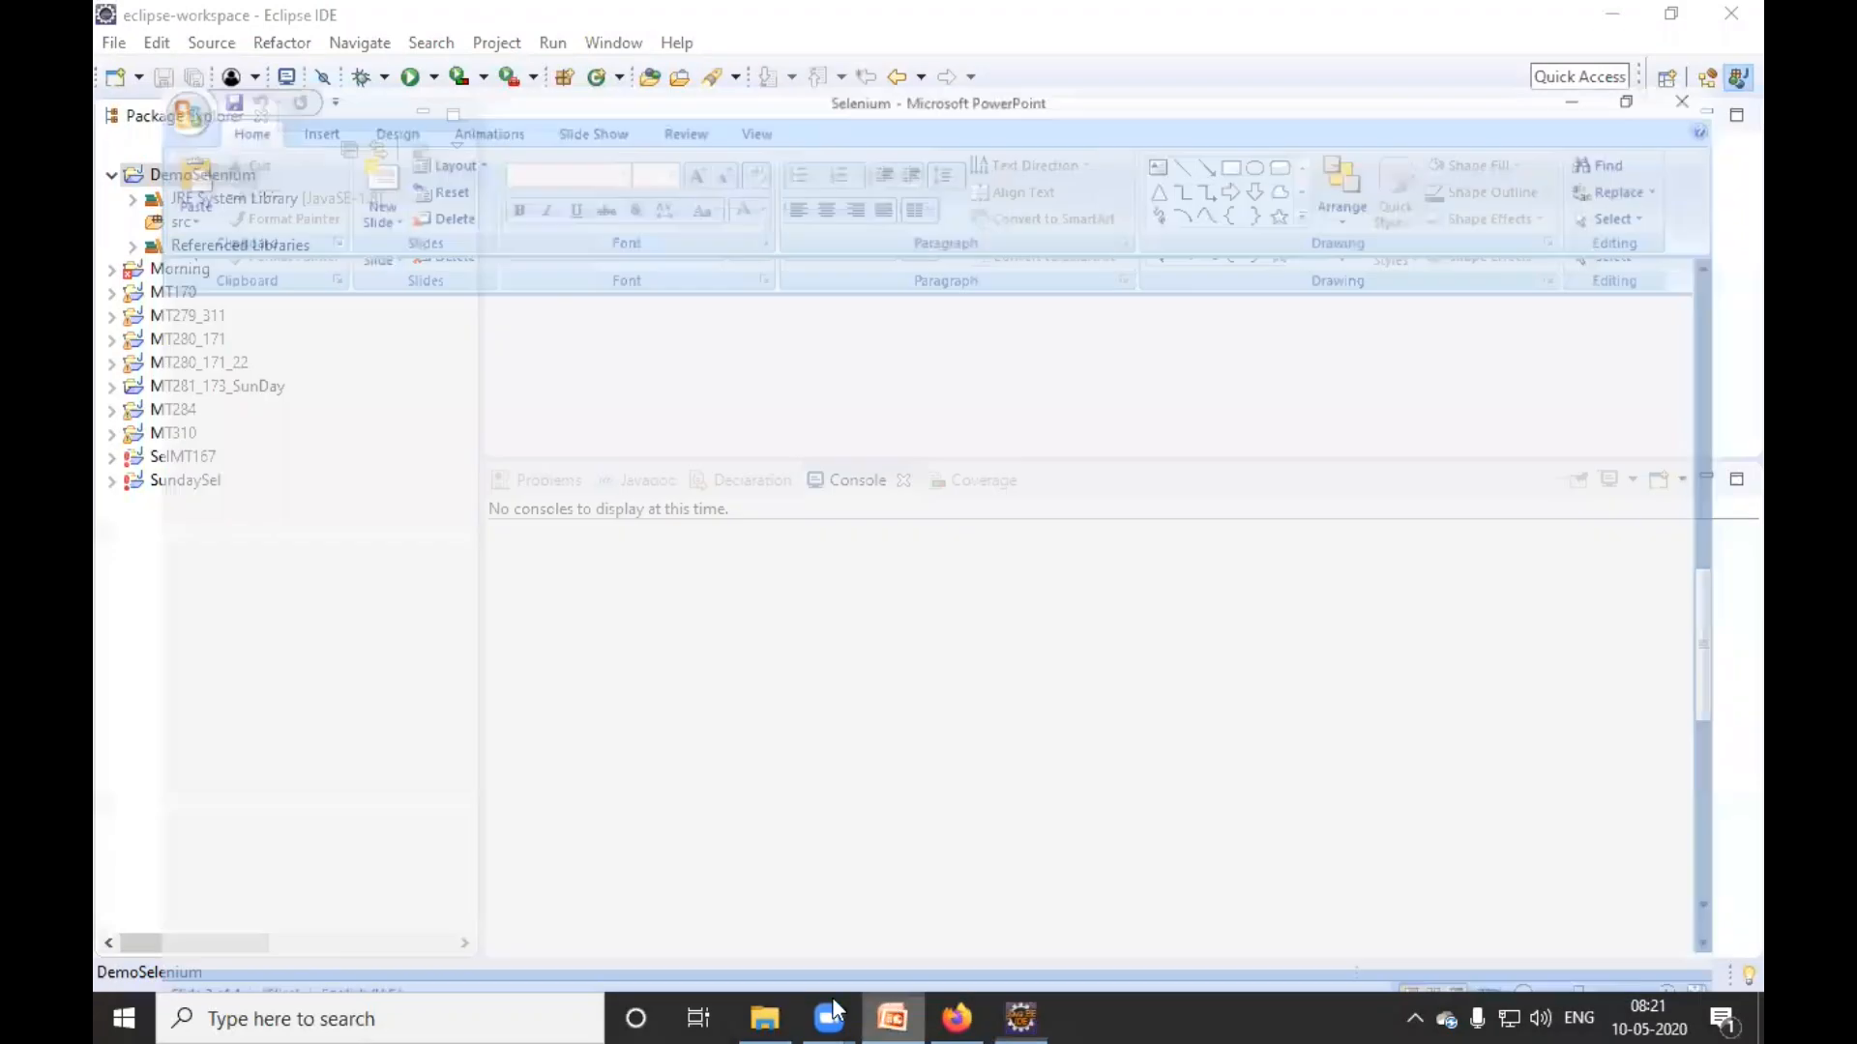
pyautogui.click(281, 676)
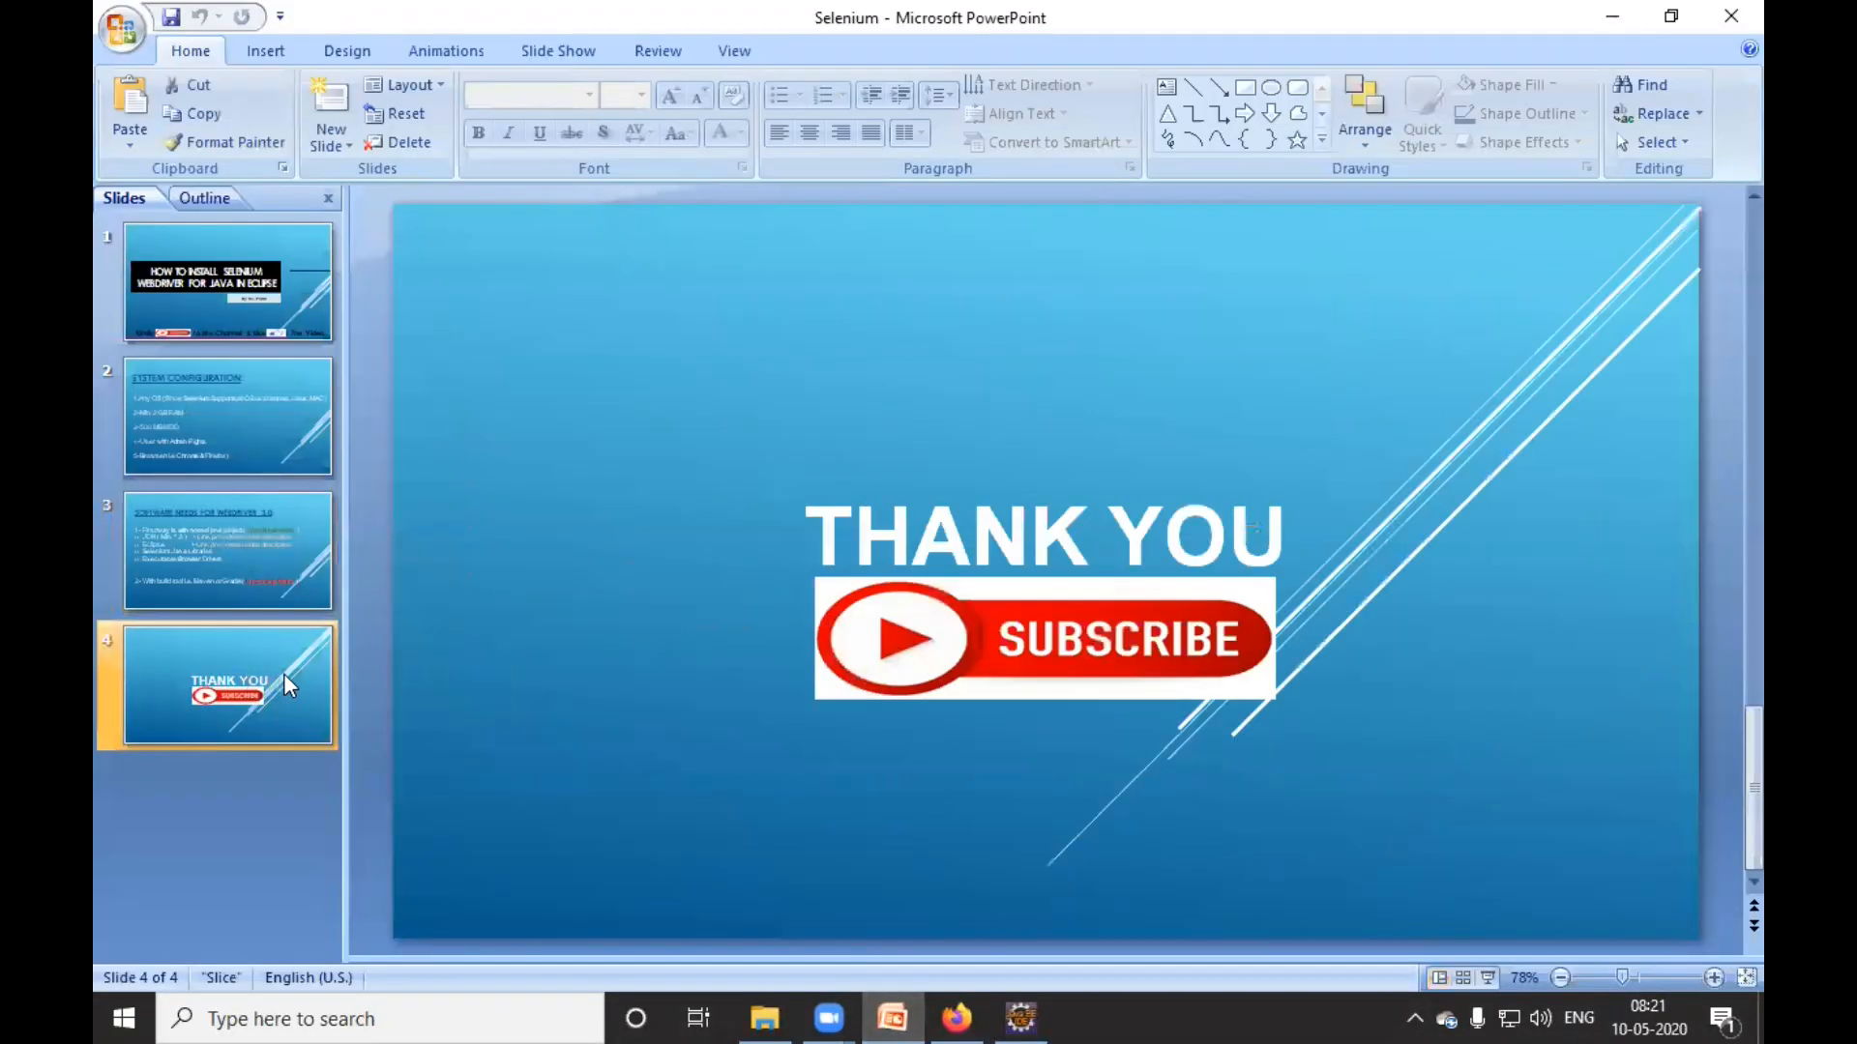